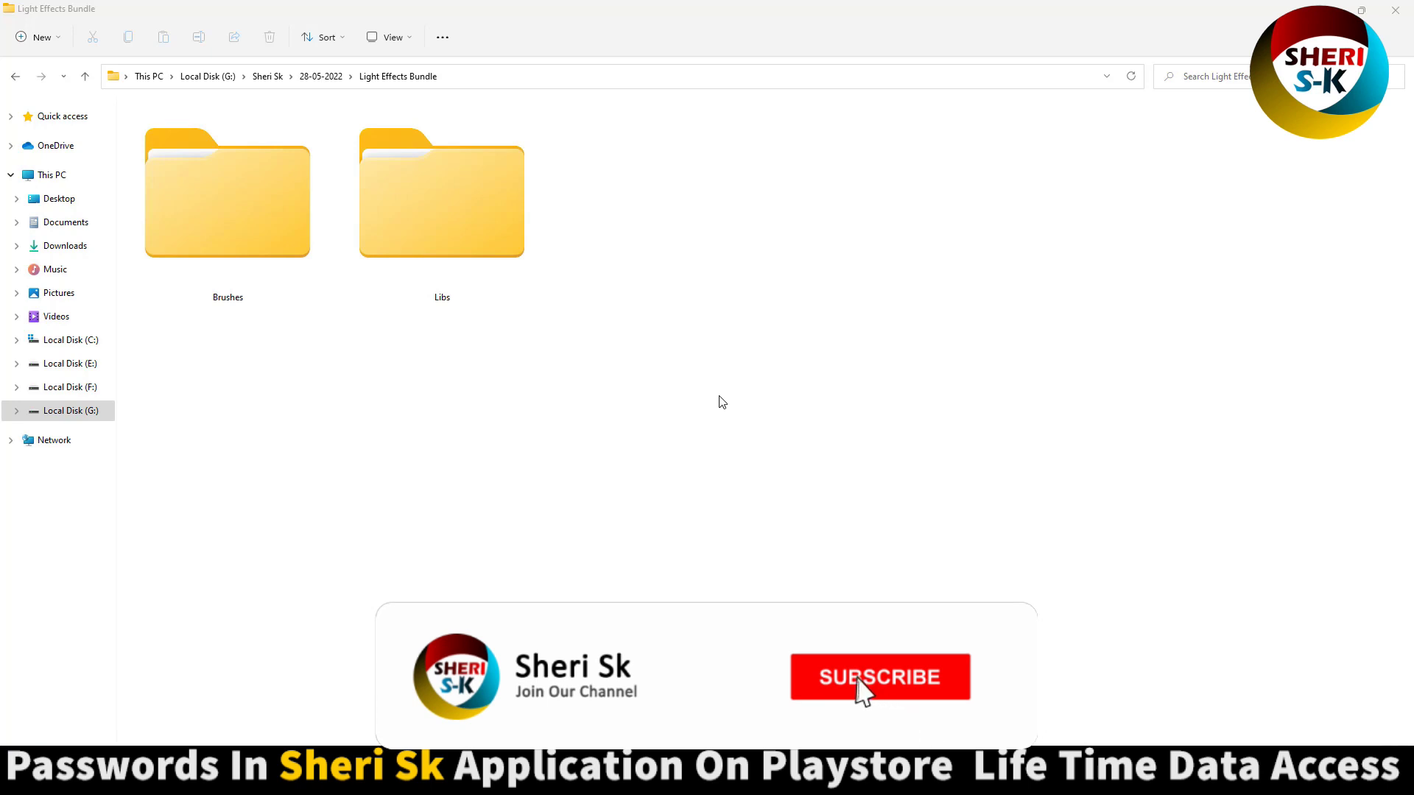
Peek into the Libs folder, then return to the Light Effects Bundle folder
click(398, 284)
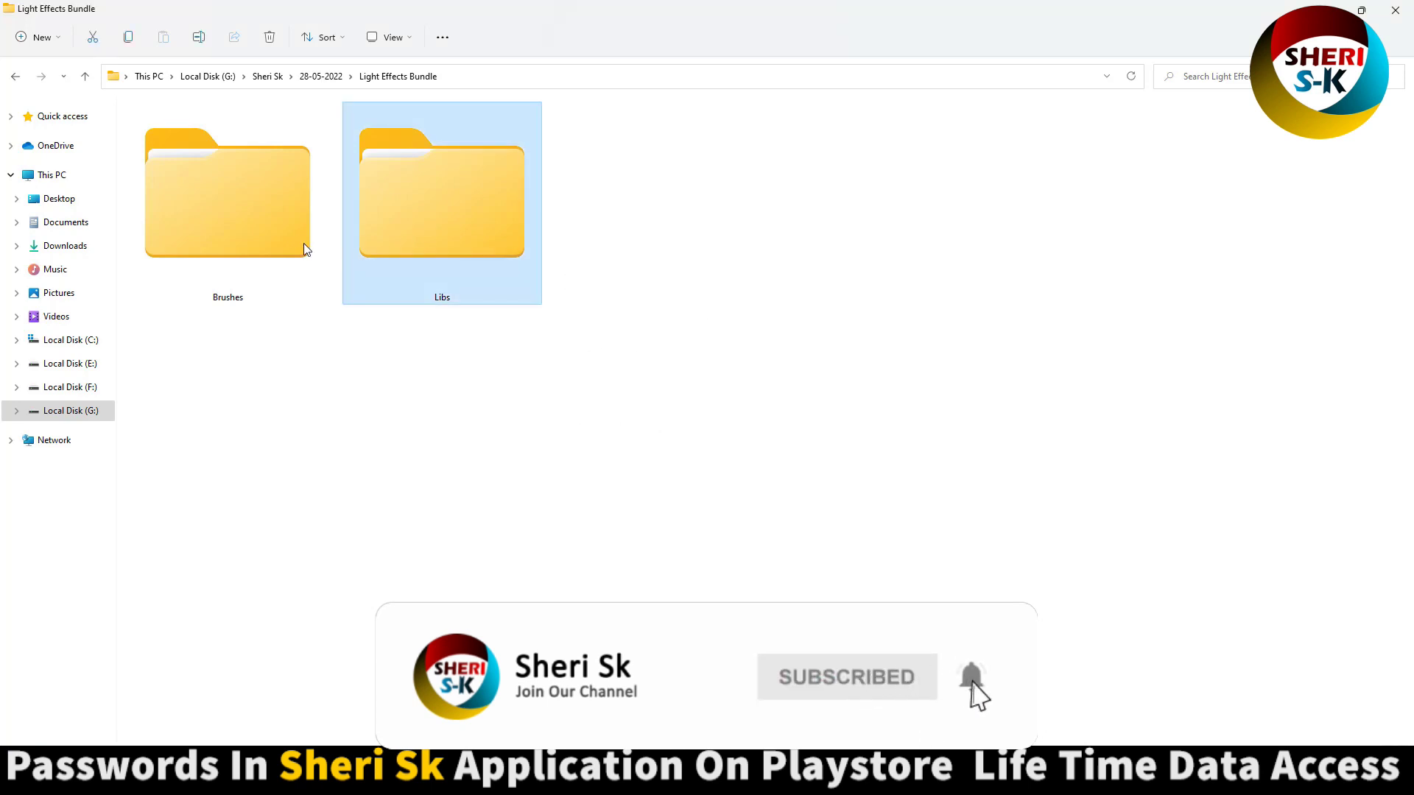
click(284, 280)
click(428, 273)
double_click(399, 234)
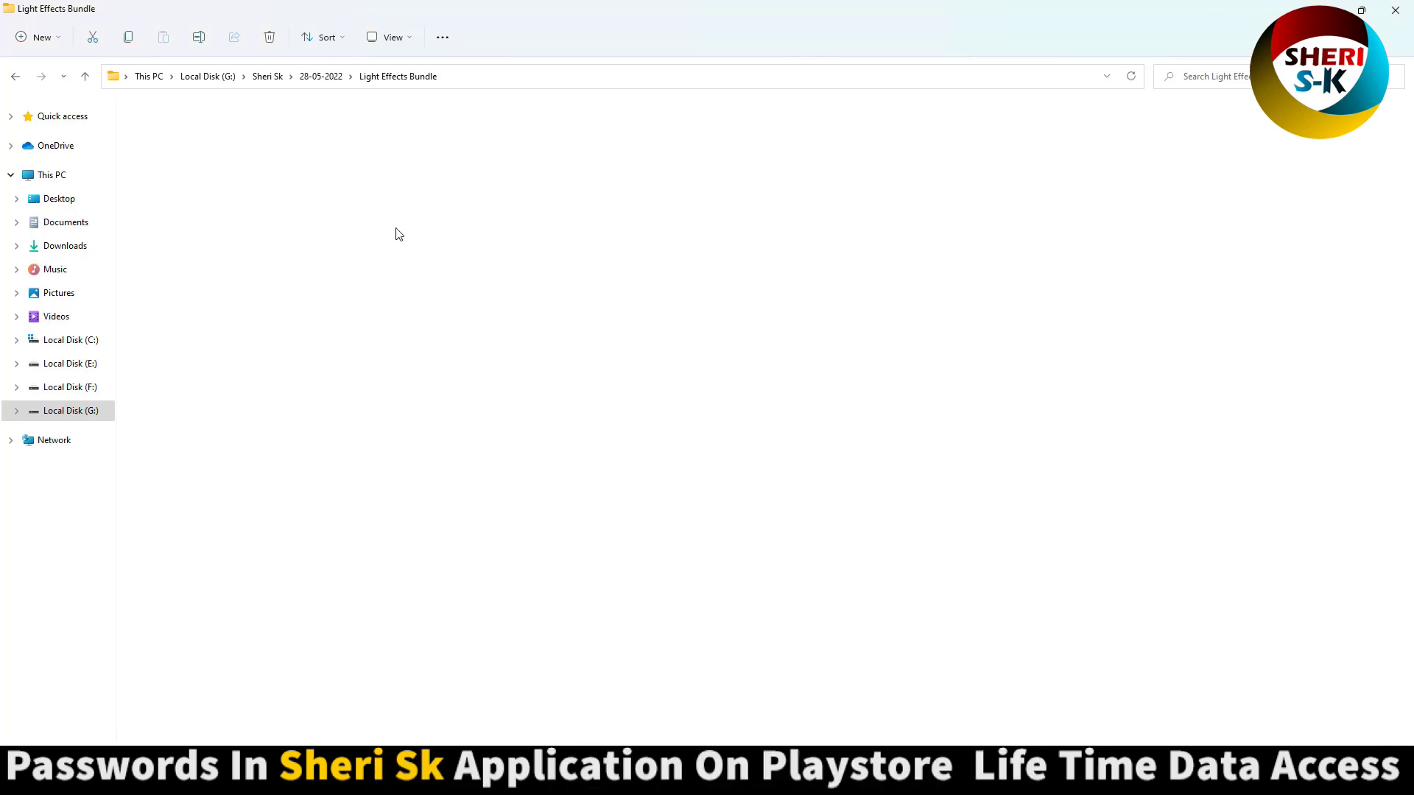
click(15, 76)
Browse Brushes and its For Lower Versions (cut) subfolder, then go back up to Light Effects Bundle
double_click(243, 226)
scroll(383, 405, up, 4)
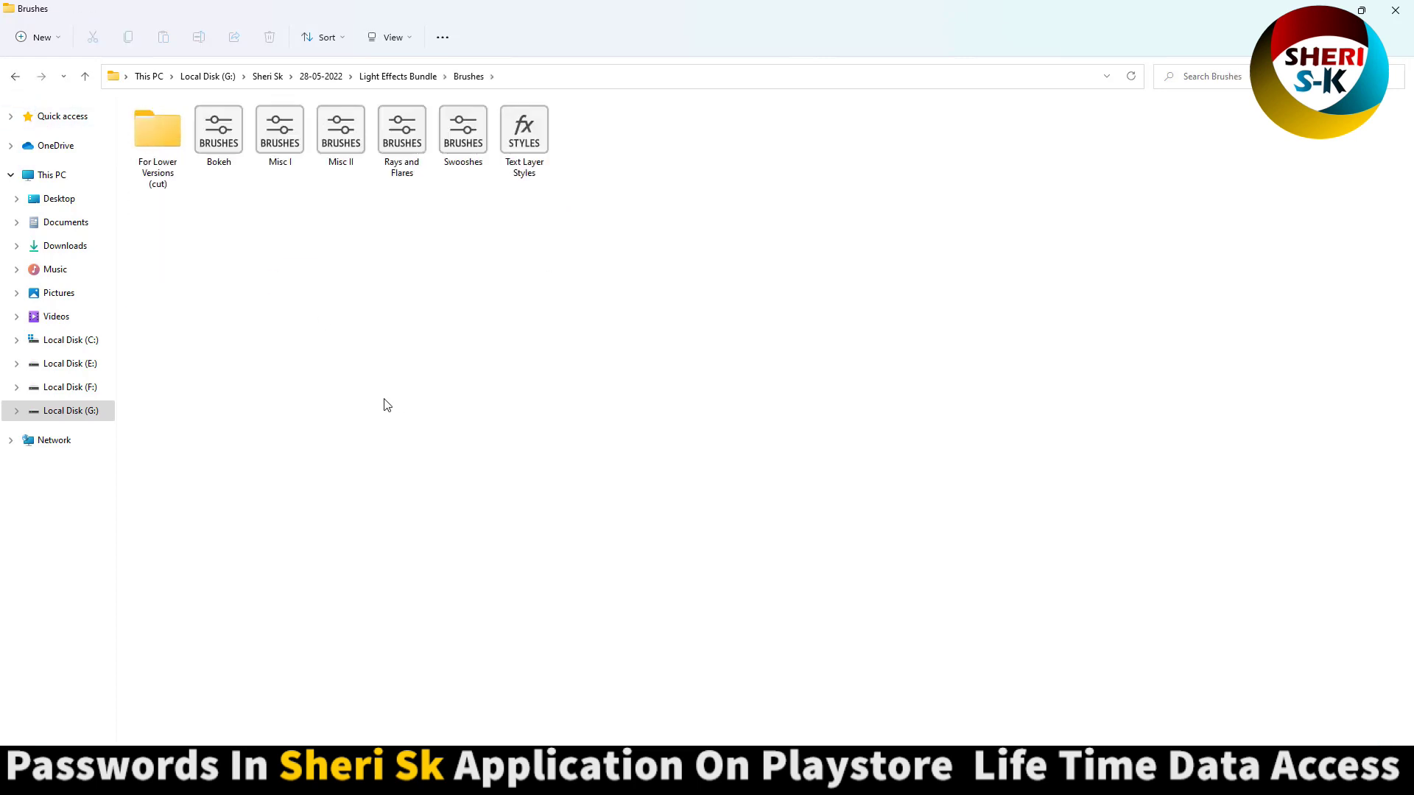
scroll(383, 400, up, 1)
click(176, 163)
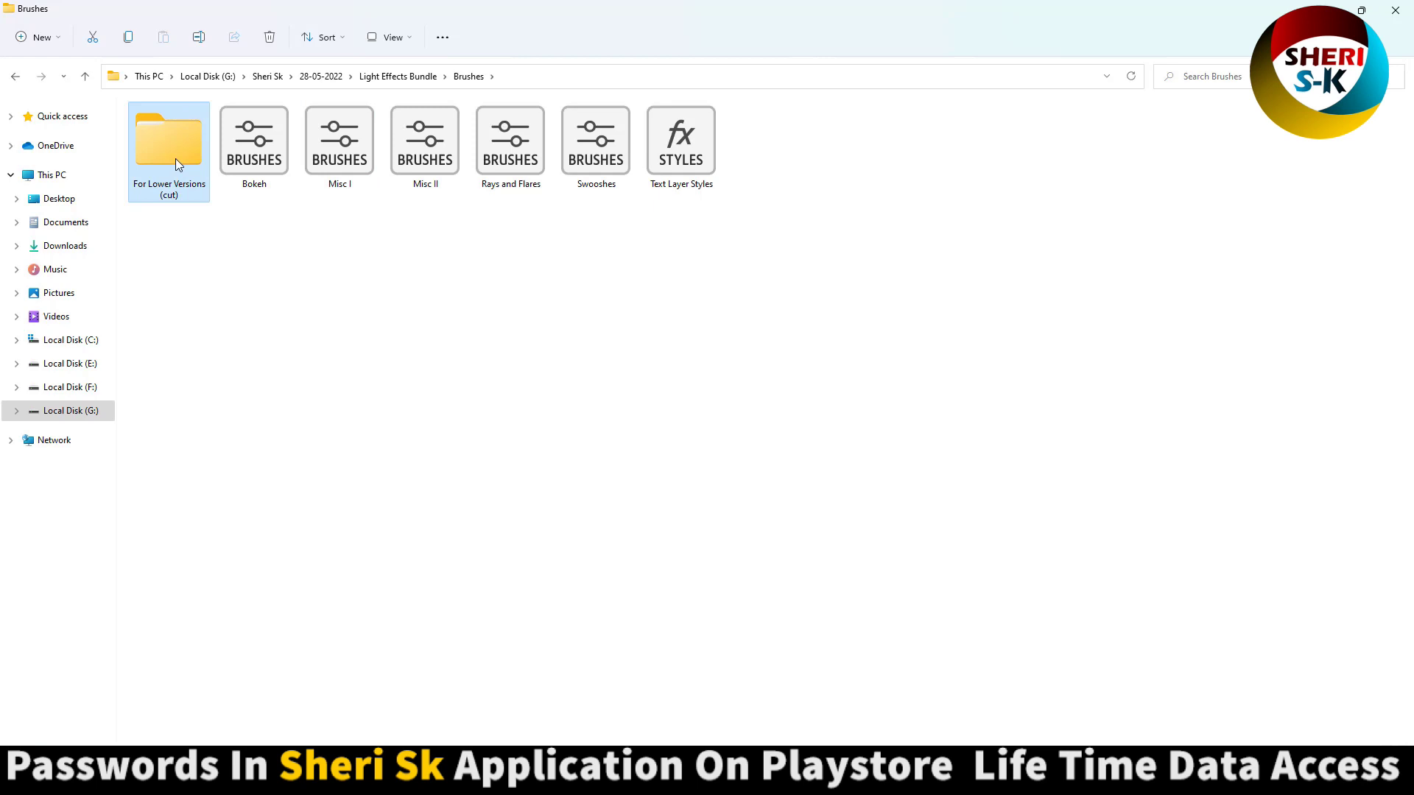
double_click(176, 161)
click(15, 77)
key(alt+Left)
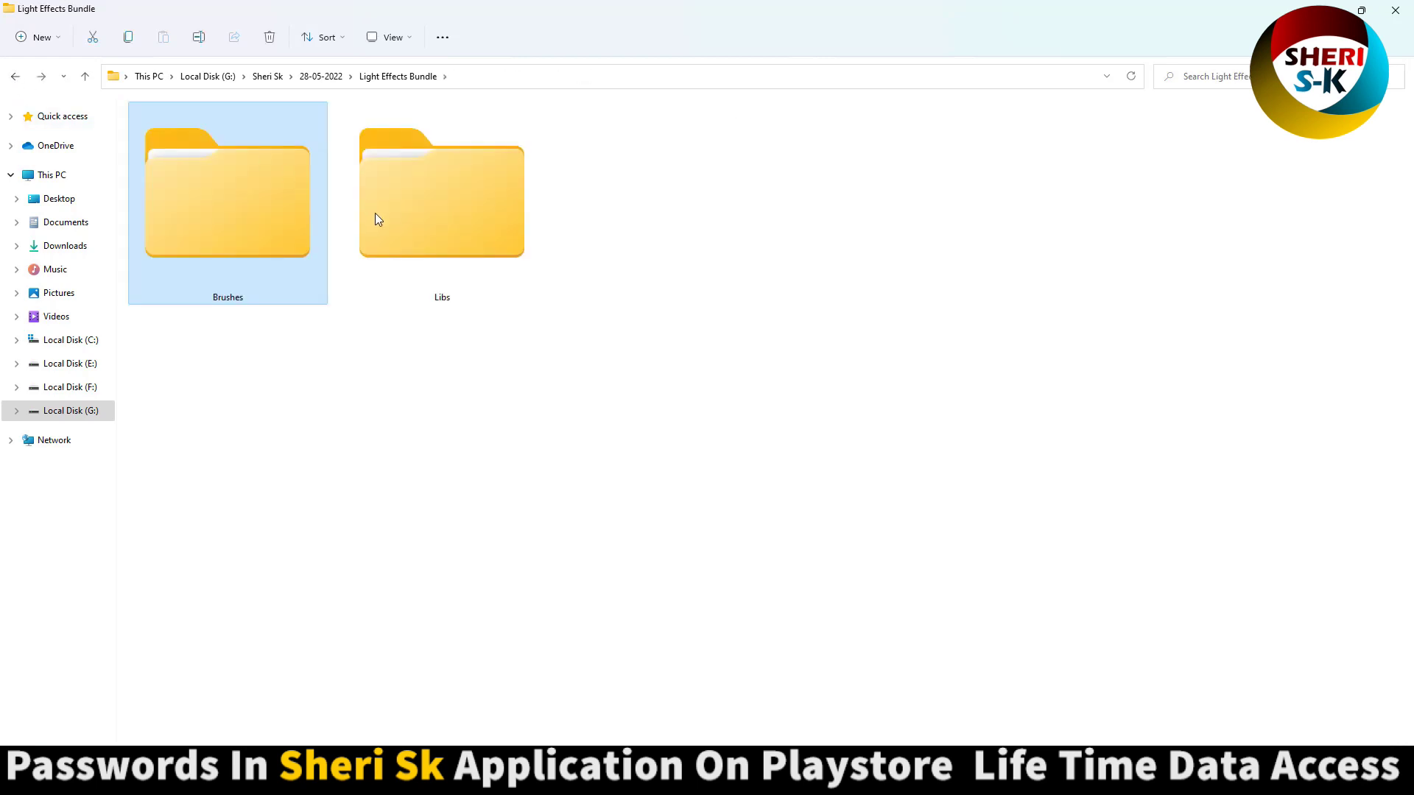
Open Libs and view thumbnails of Bokeh, Complex, In Motion, Lens Flare, Light Leaks and Text FX libraries
double_click(405, 241)
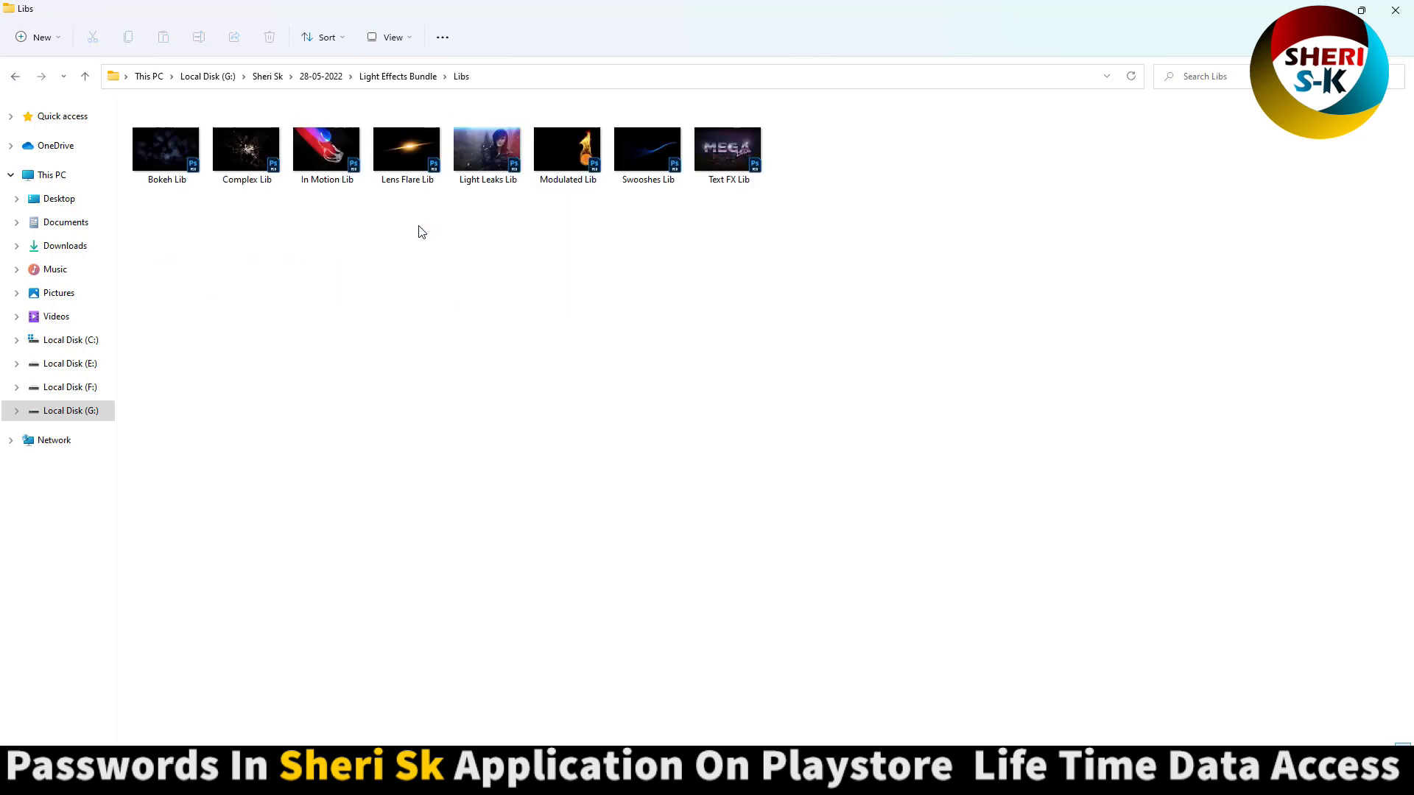
scroll(424, 294, up, 3)
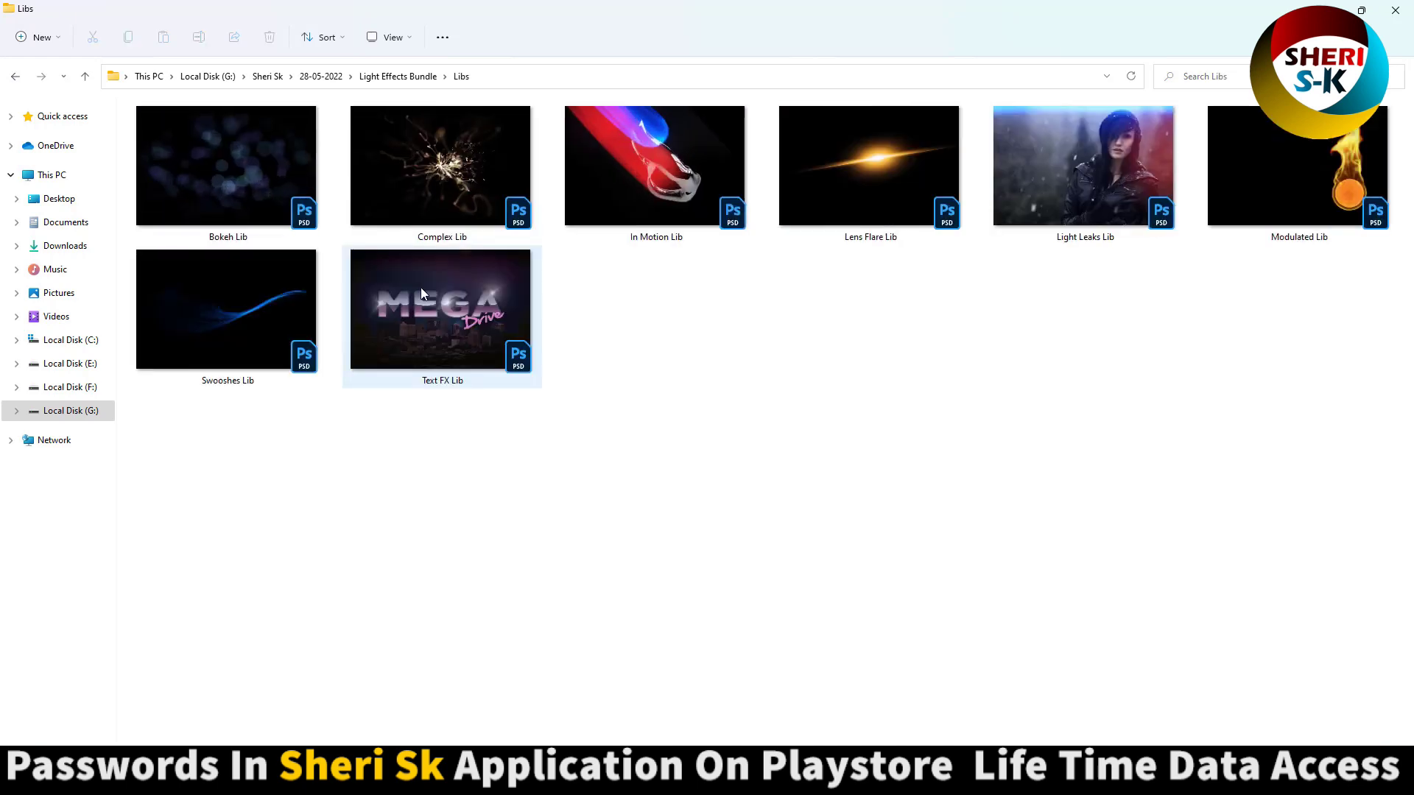
click(262, 188)
click(470, 185)
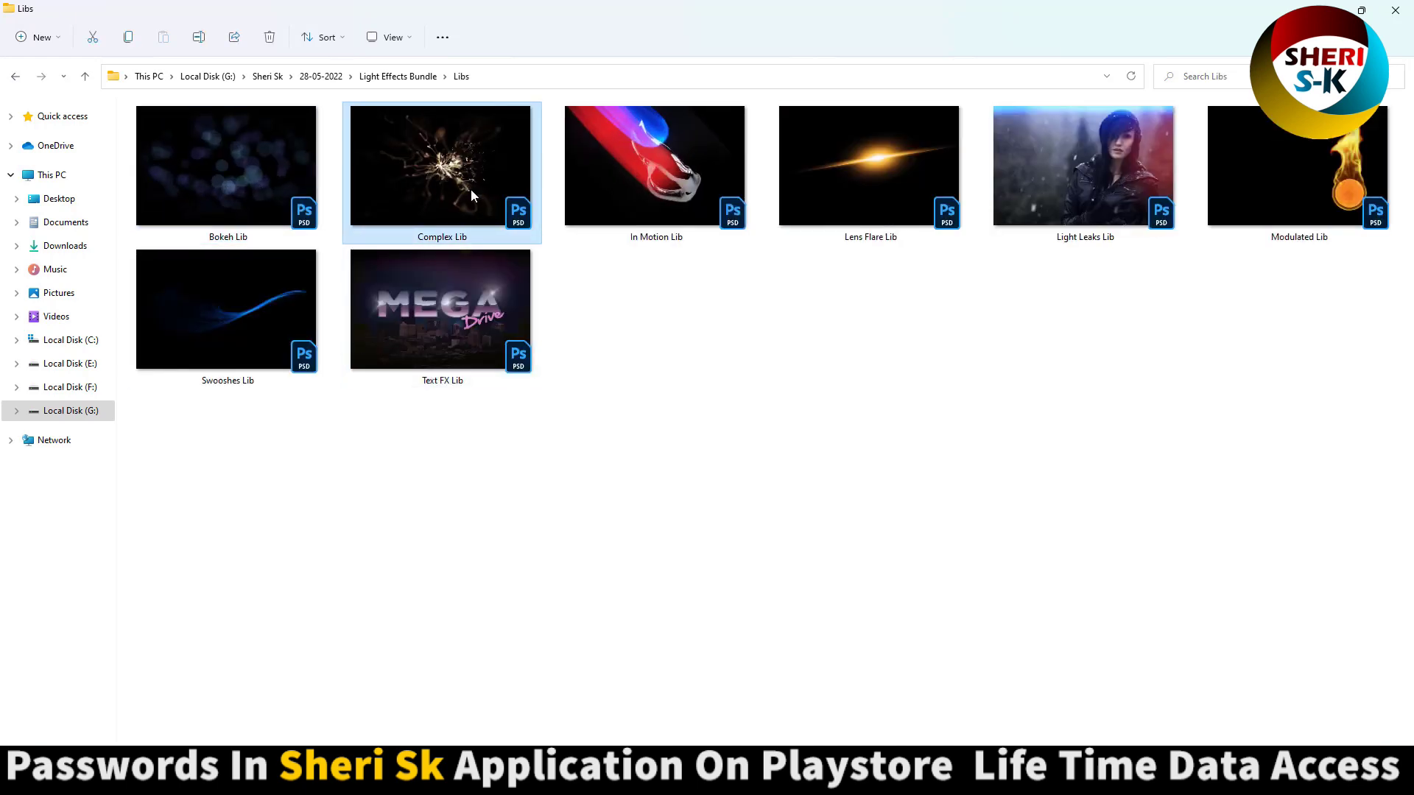
click(614, 174)
click(908, 177)
click(1009, 164)
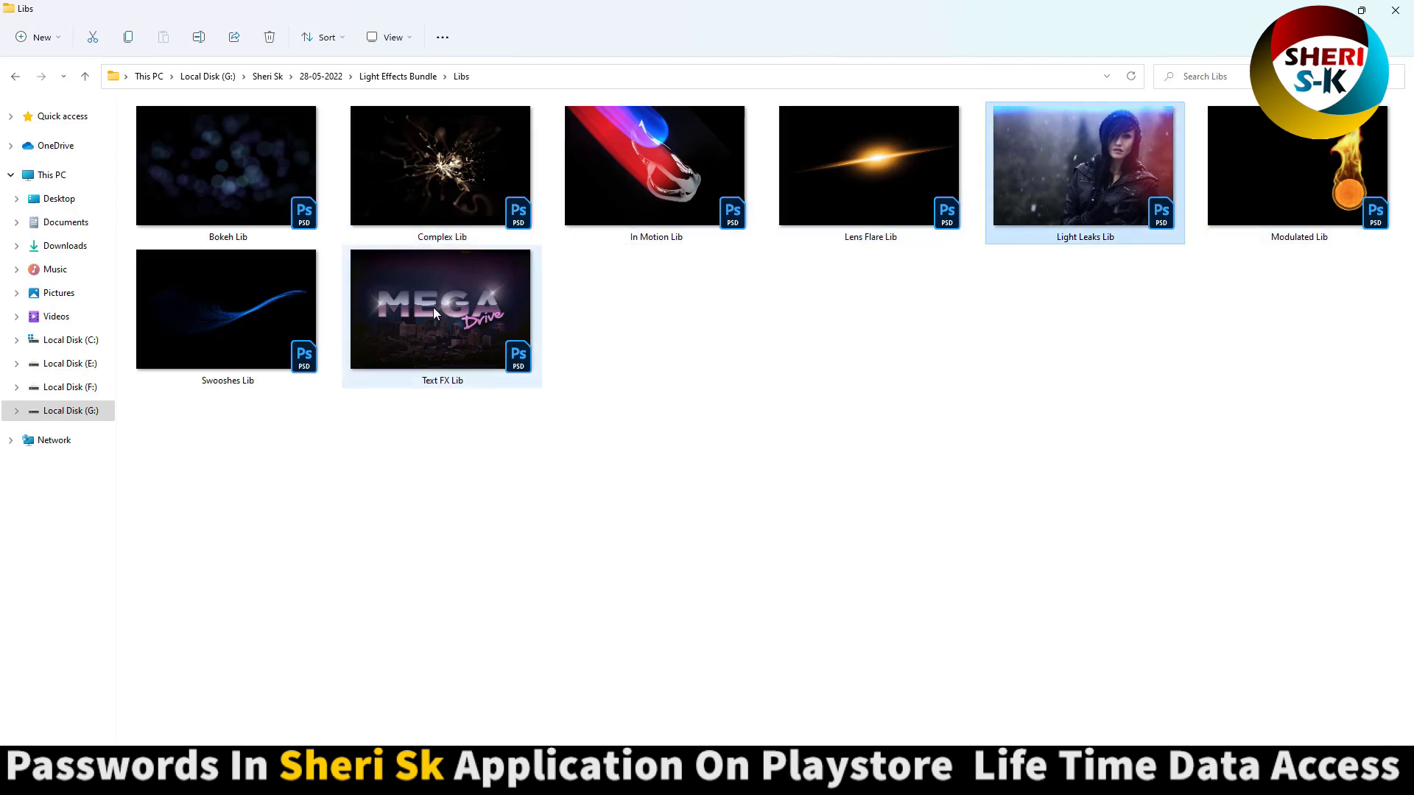
click(397, 300)
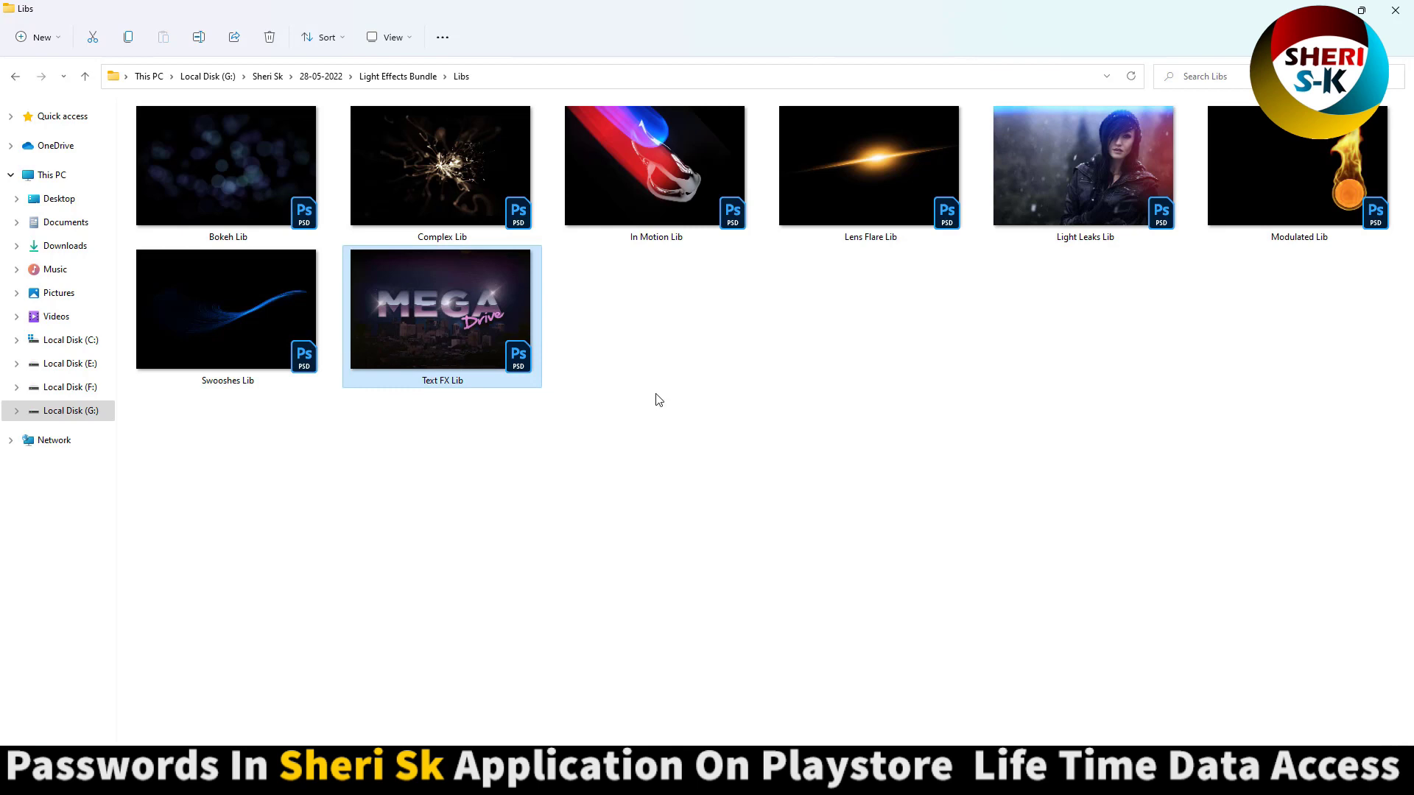
click(733, 354)
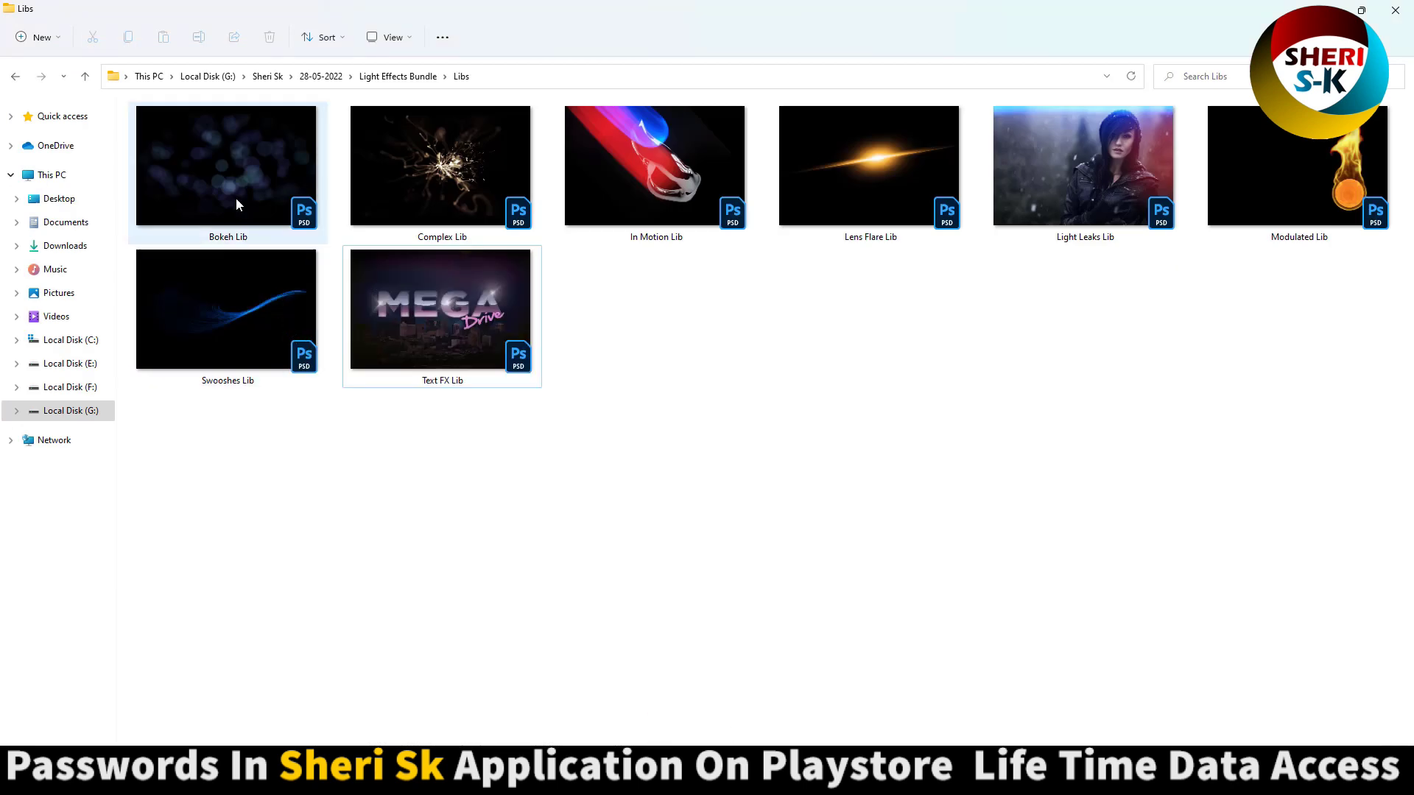
Open Bokeh Lib and preview the Bokeh I layers: Violet, Dirty, Microscoped, Rowed and Police
double_click(231, 177)
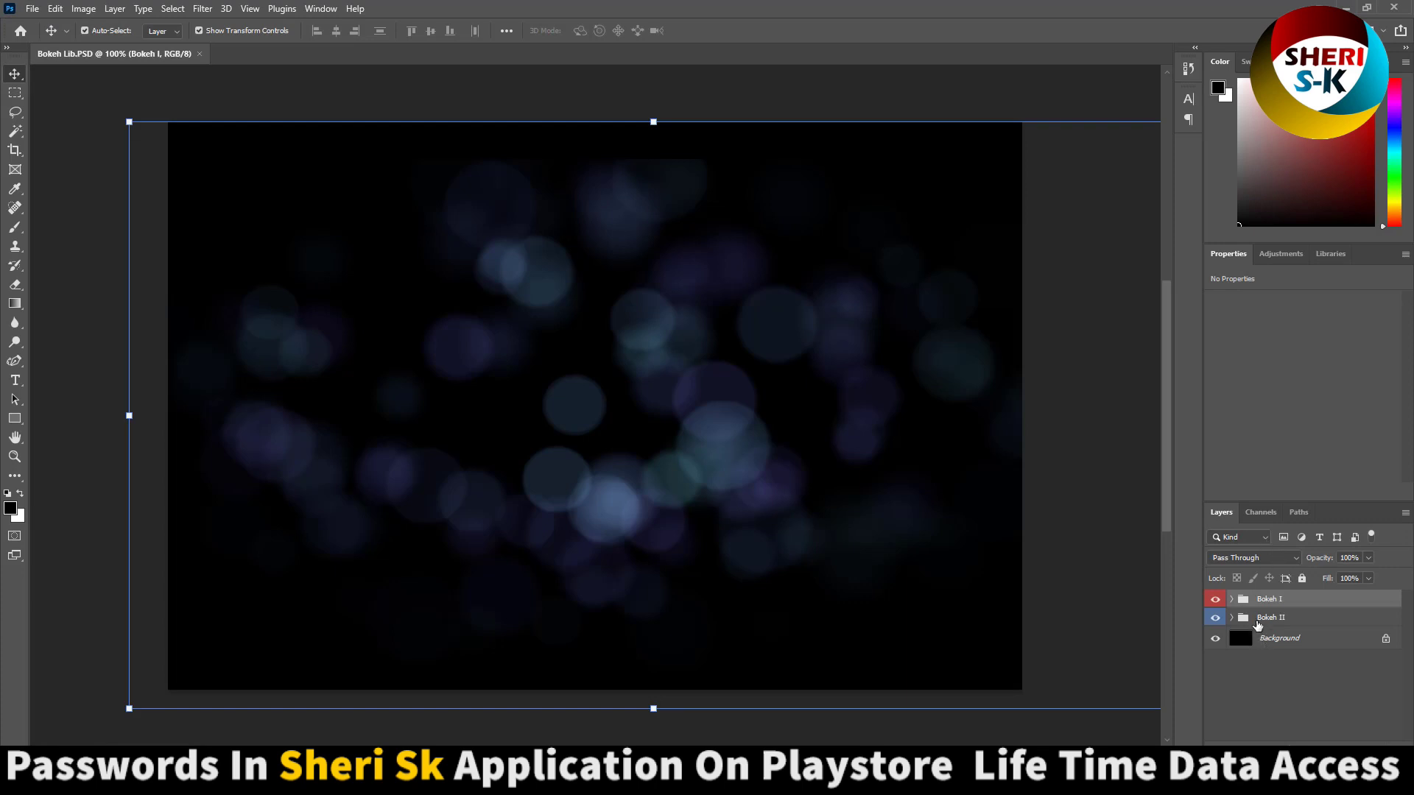
click(1232, 599)
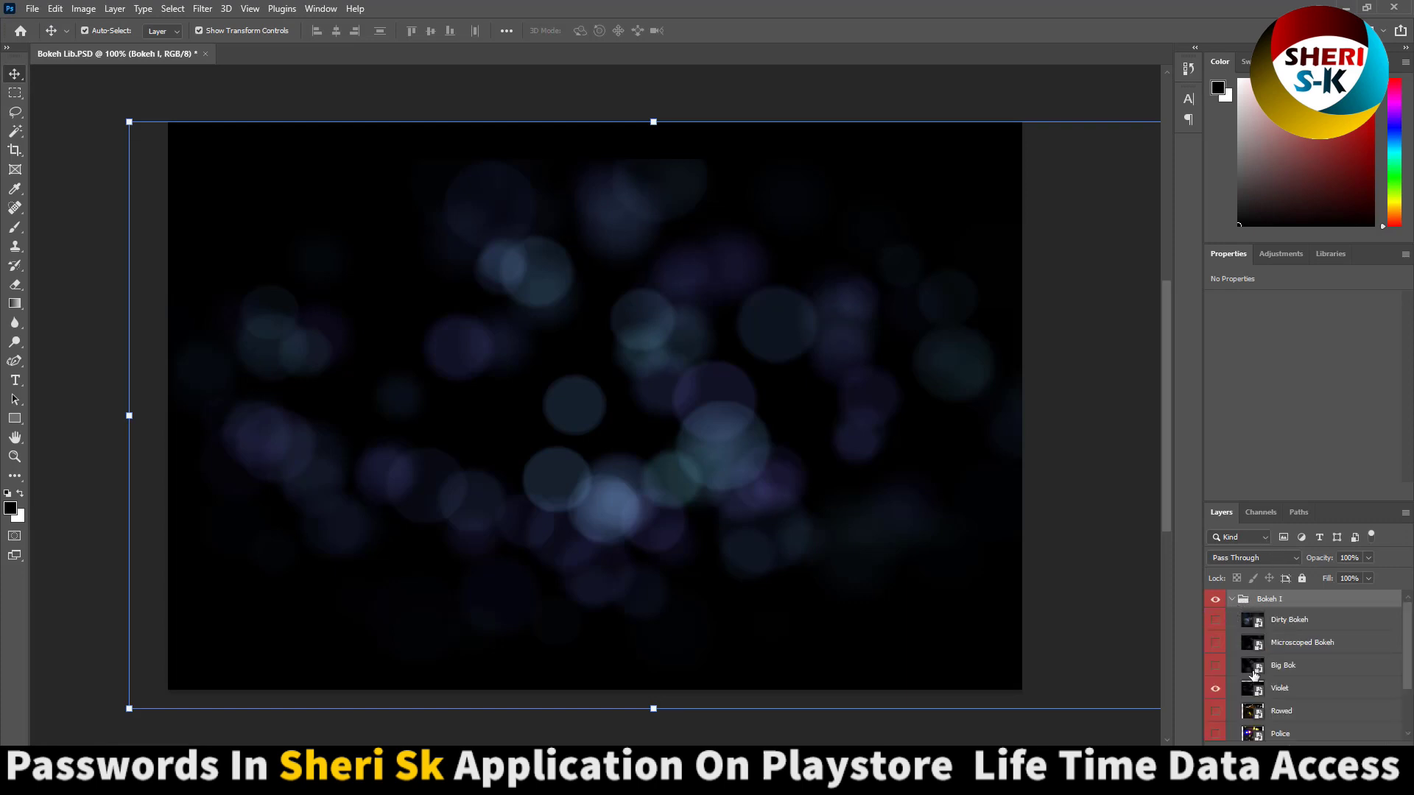
click(1215, 689)
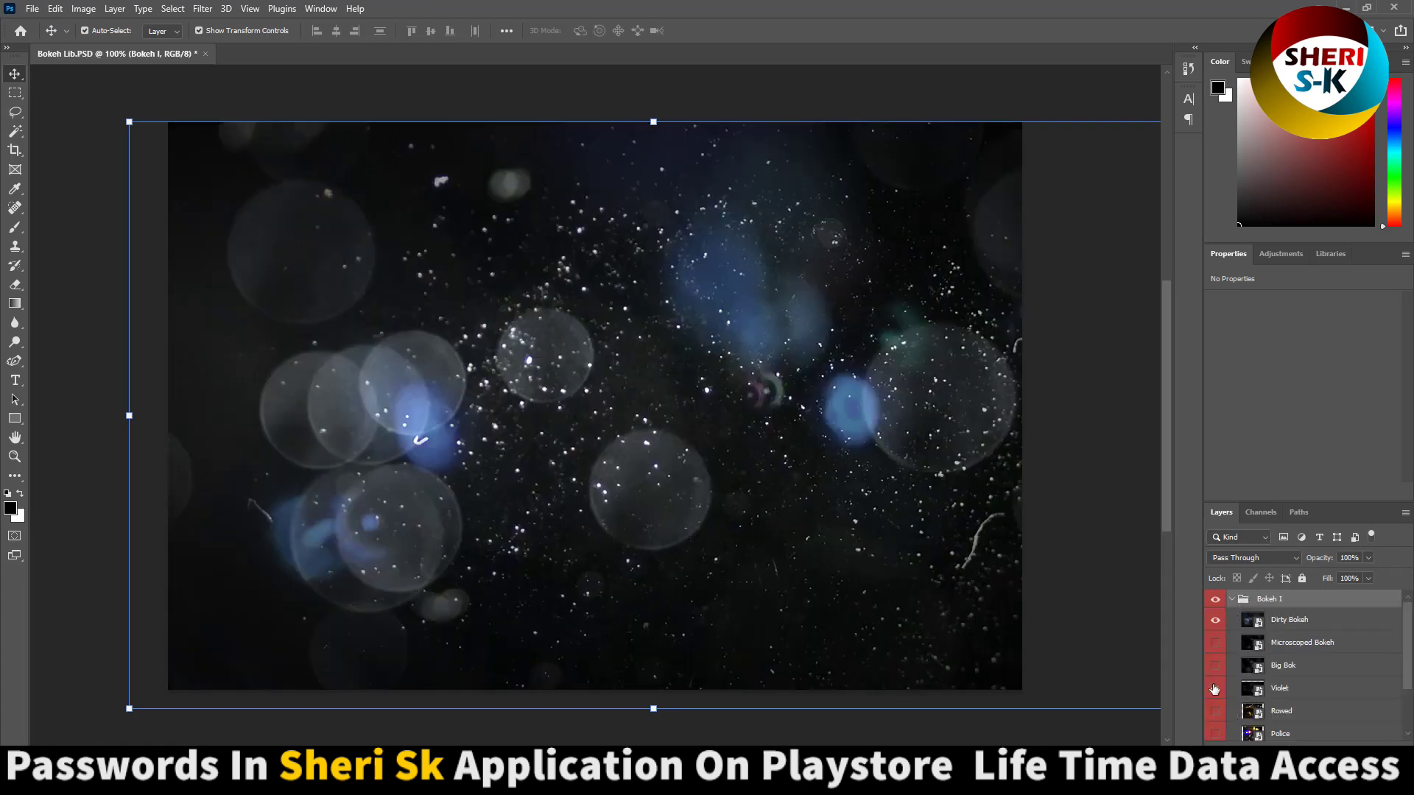
click(1216, 643)
click(1215, 620)
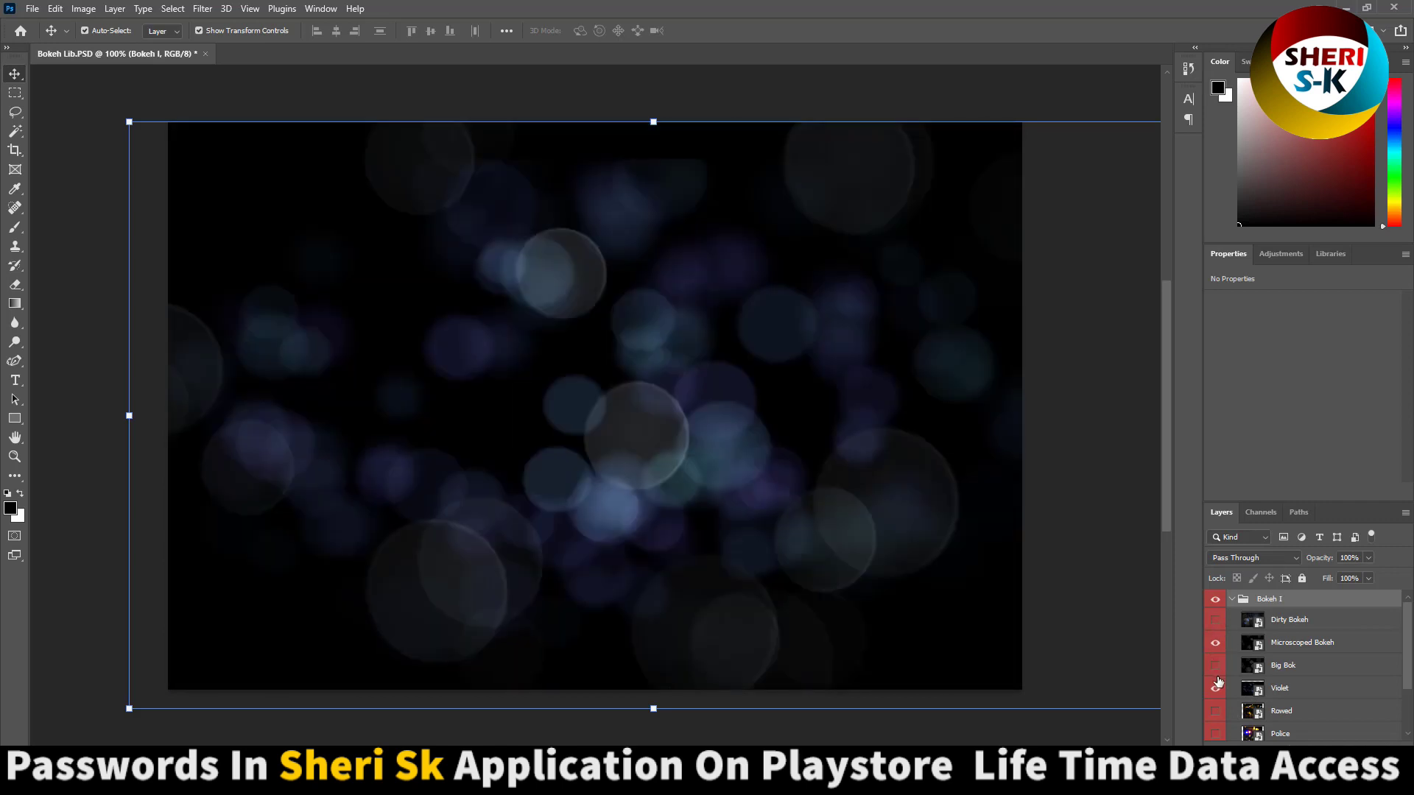
click(1217, 688)
click(1215, 687)
click(1215, 643)
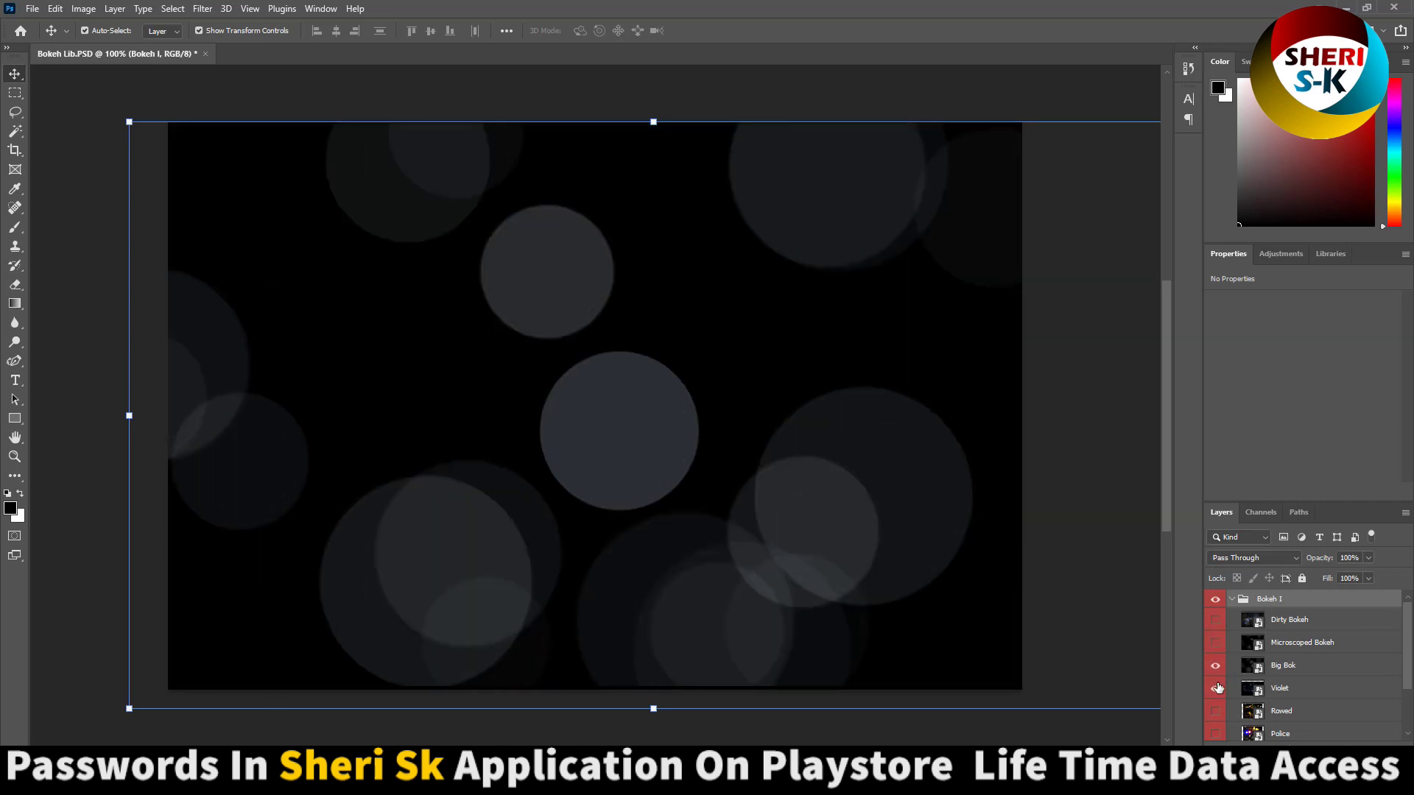
click(1215, 711)
click(1216, 689)
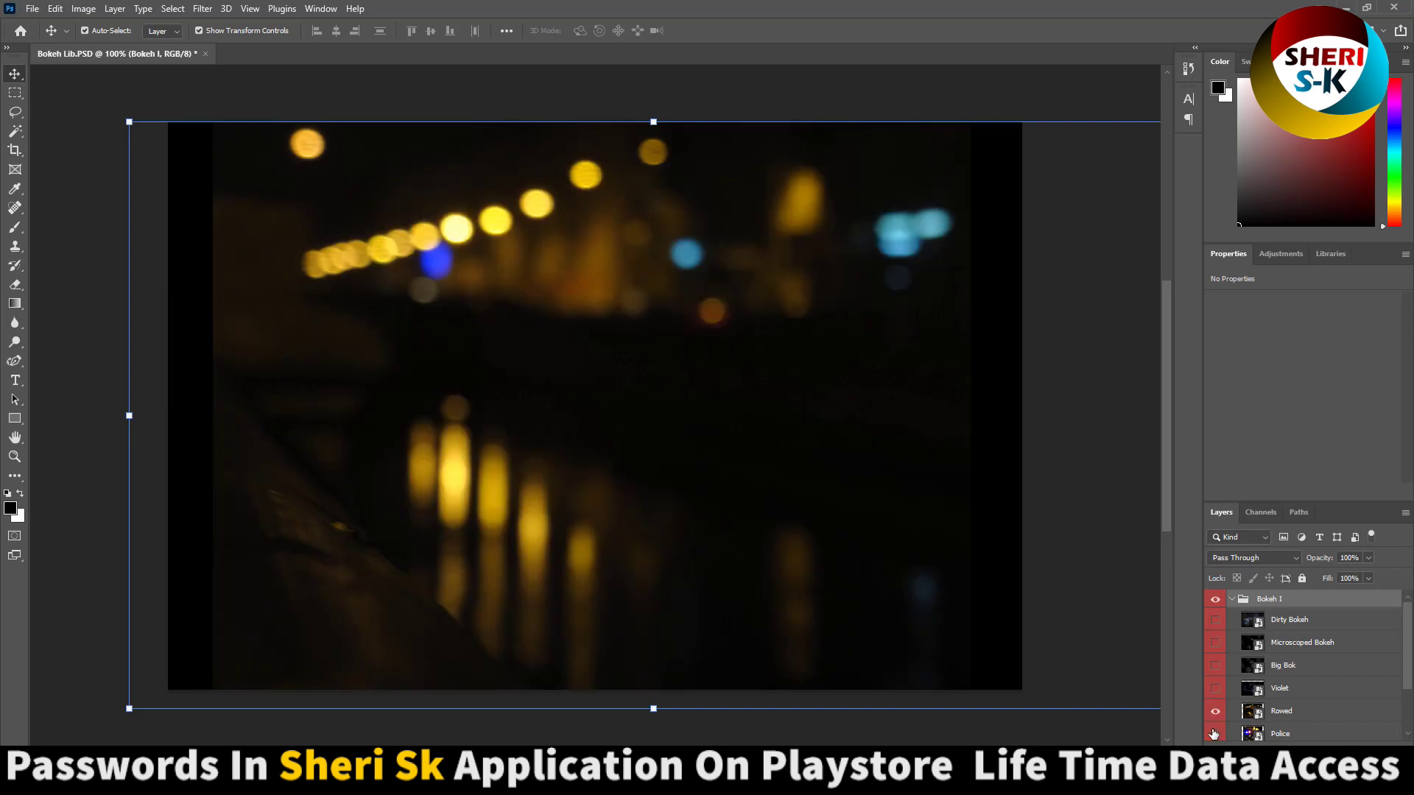
click(1215, 734)
click(1215, 711)
click(1215, 734)
click(1231, 599)
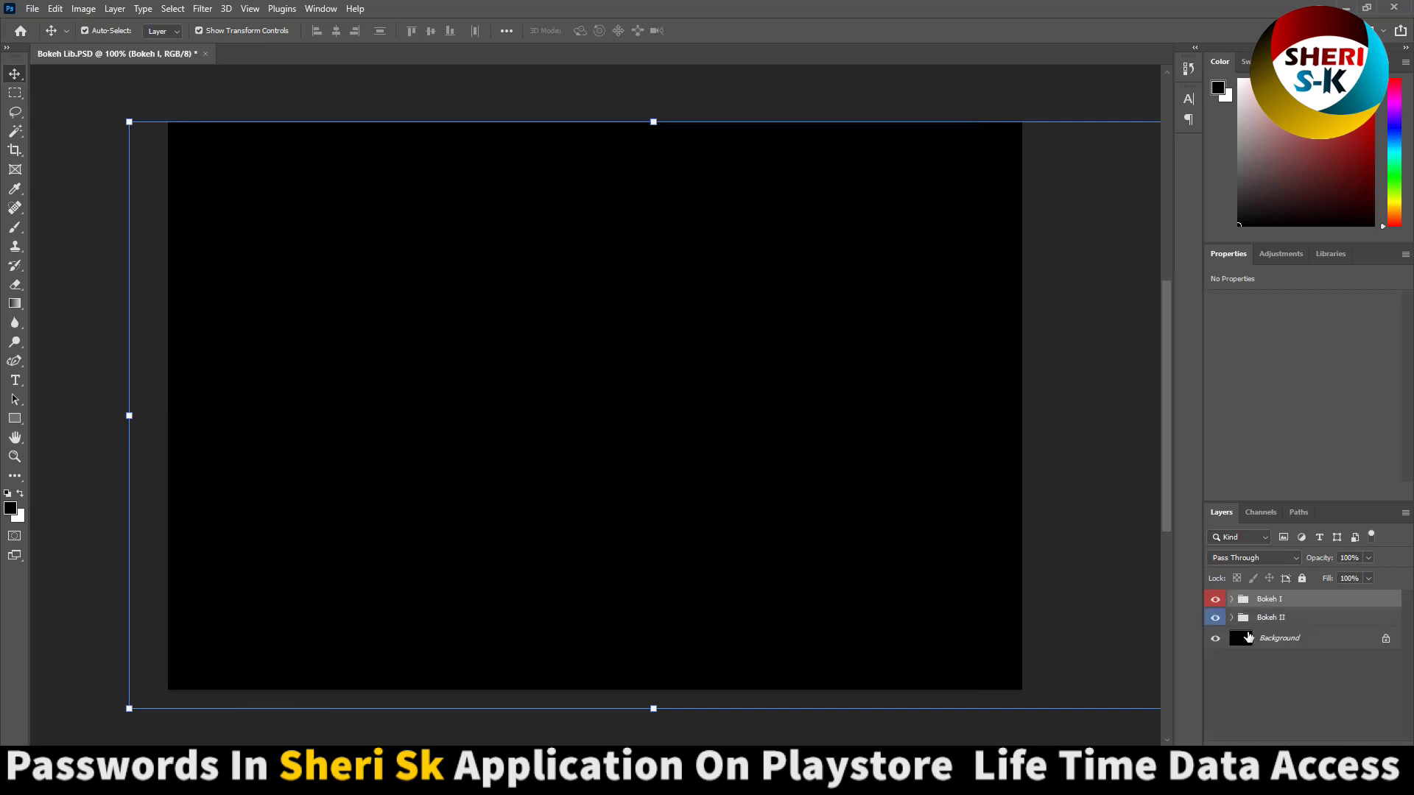
Expand Bokeh II and preview Pink Boquett, S I, S II Bright, Moon Like and Pinked
click(1230, 622)
click(1215, 637)
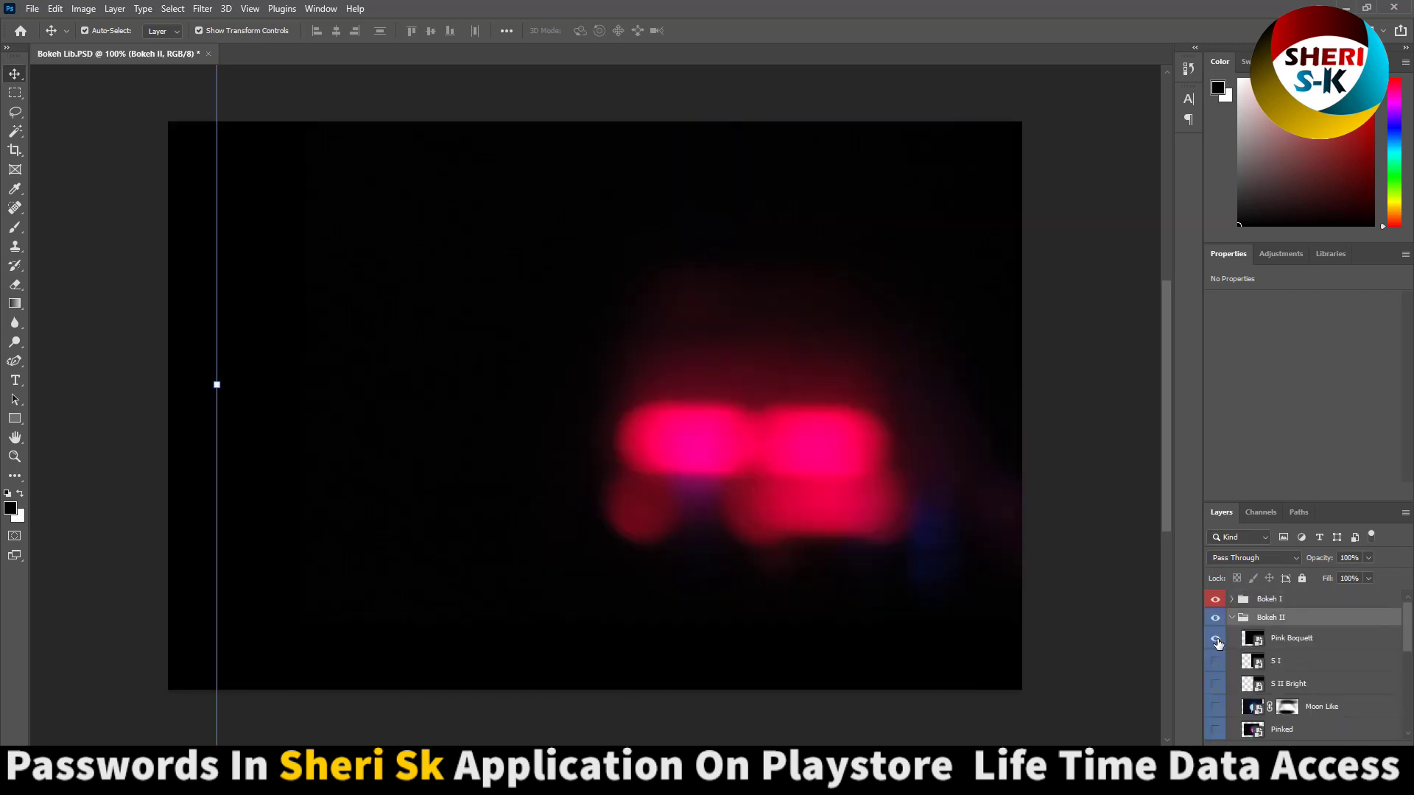
click(1215, 638)
click(1215, 661)
click(1216, 660)
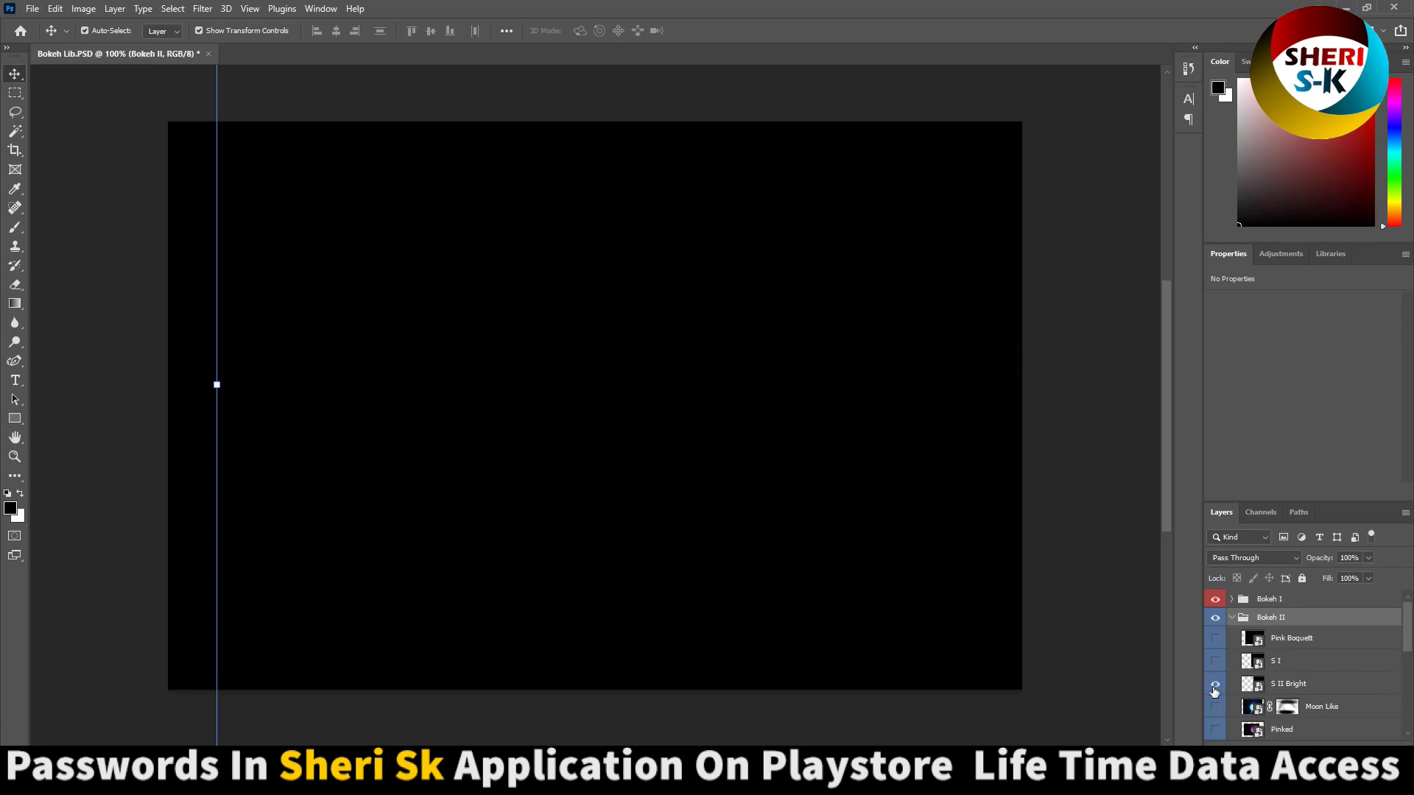
click(1215, 685)
click(1215, 707)
click(1215, 708)
click(1216, 729)
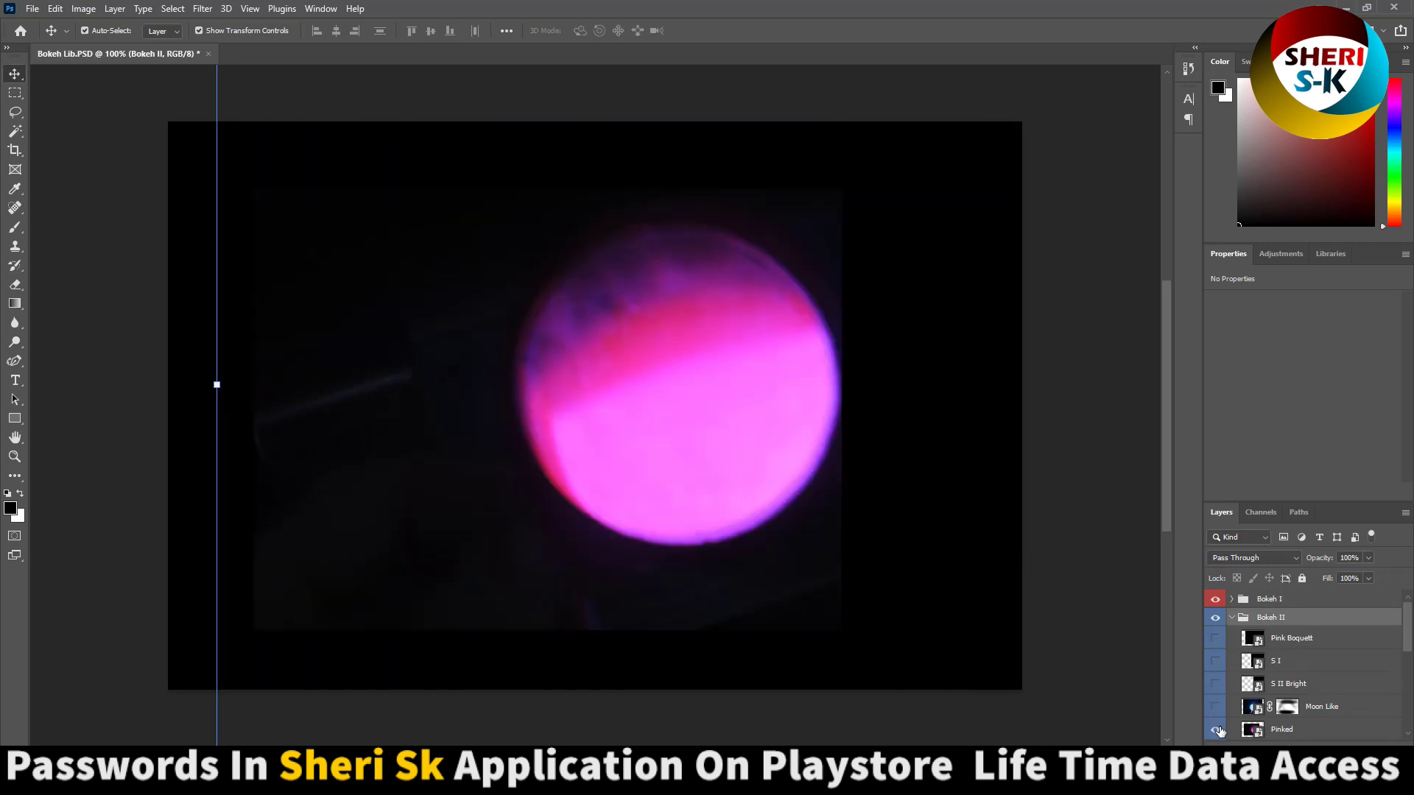
click(1216, 729)
Preview Reddy, Blue, Blue Disform, Yellow, Blurry and Double G, then close Bokeh Lib unsaved
scroll(1218, 729, down, 3)
click(1215, 697)
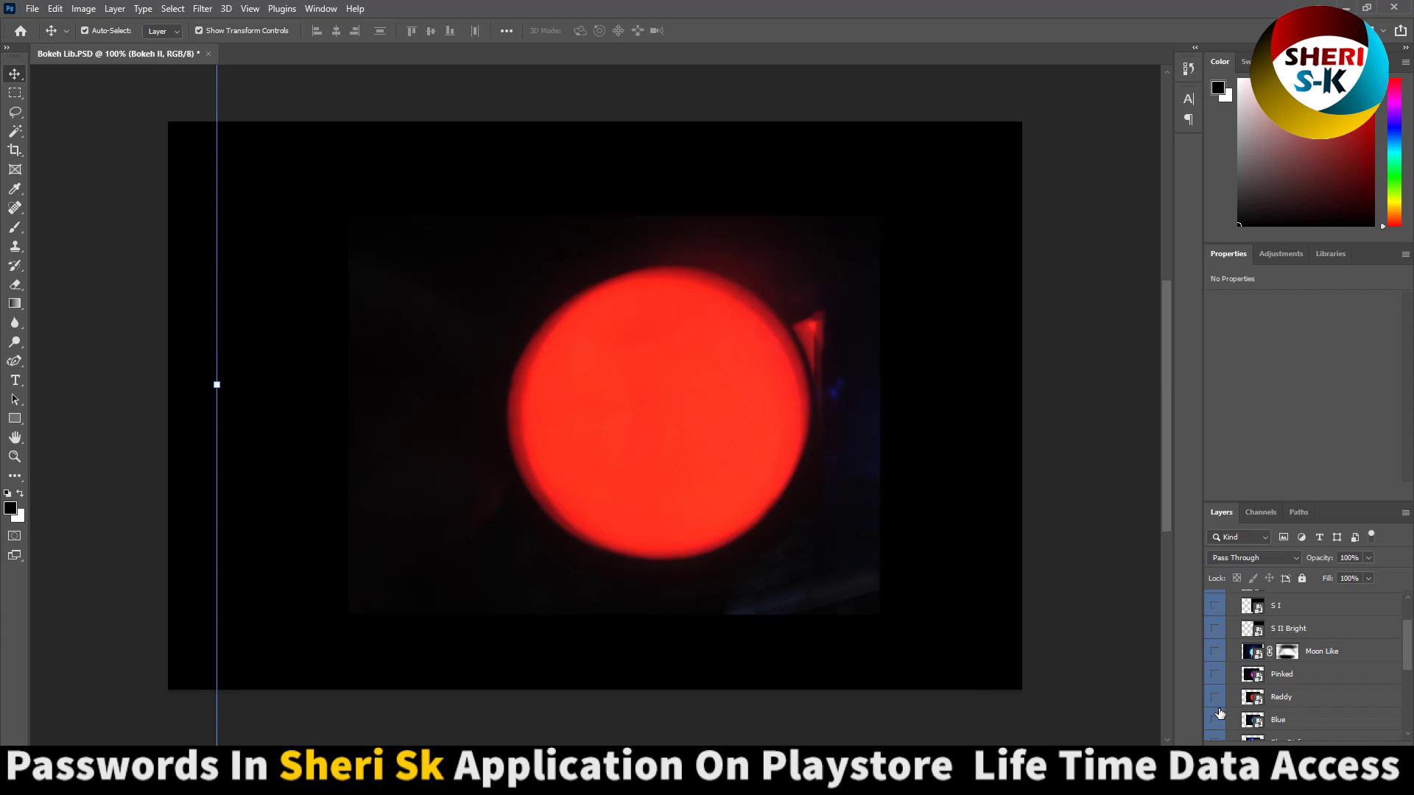
click(1216, 697)
click(1215, 719)
scroll(1219, 714, down, 1)
click(1215, 682)
click(1216, 705)
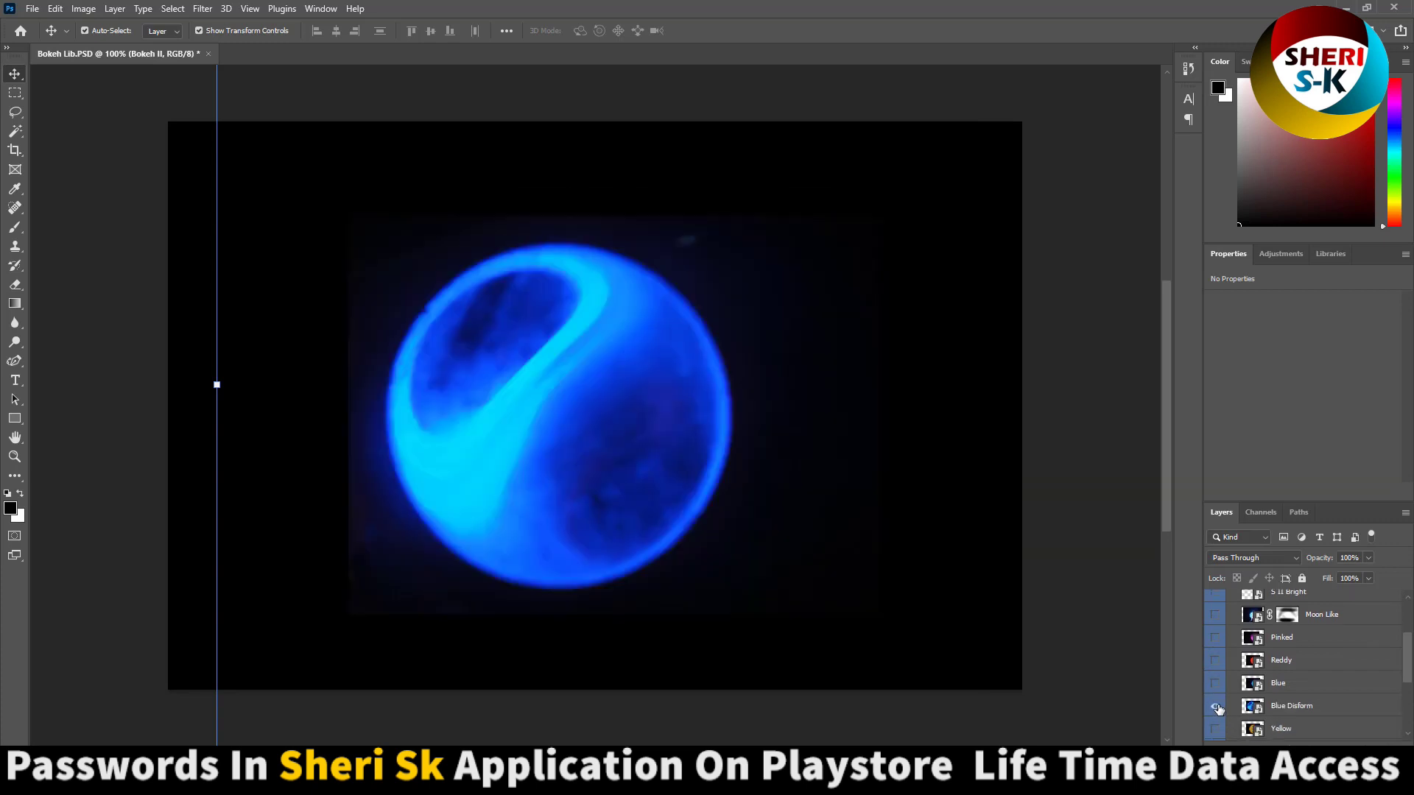
click(1216, 706)
click(1216, 728)
scroll(1217, 711, down, 6)
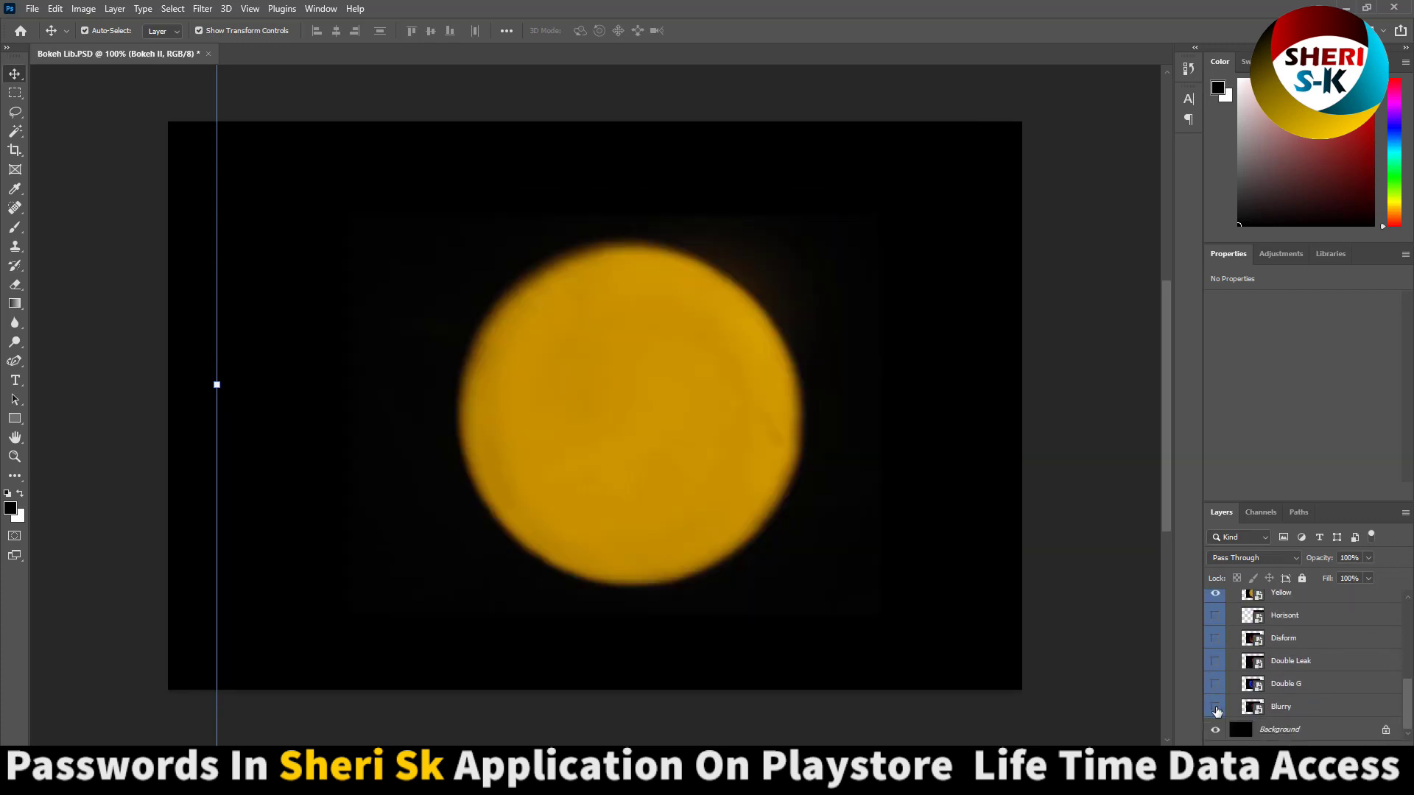
click(1215, 595)
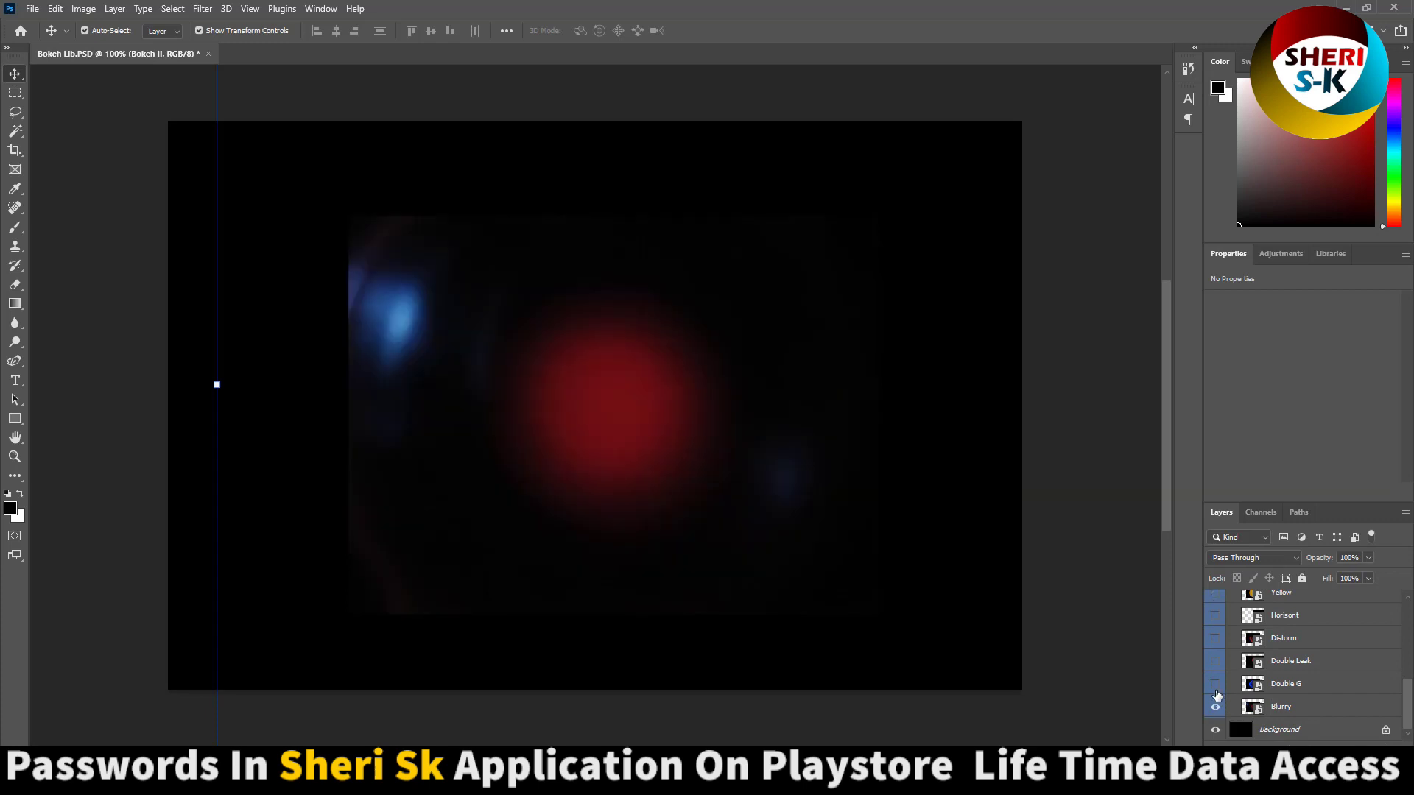
click(1216, 707)
click(1216, 684)
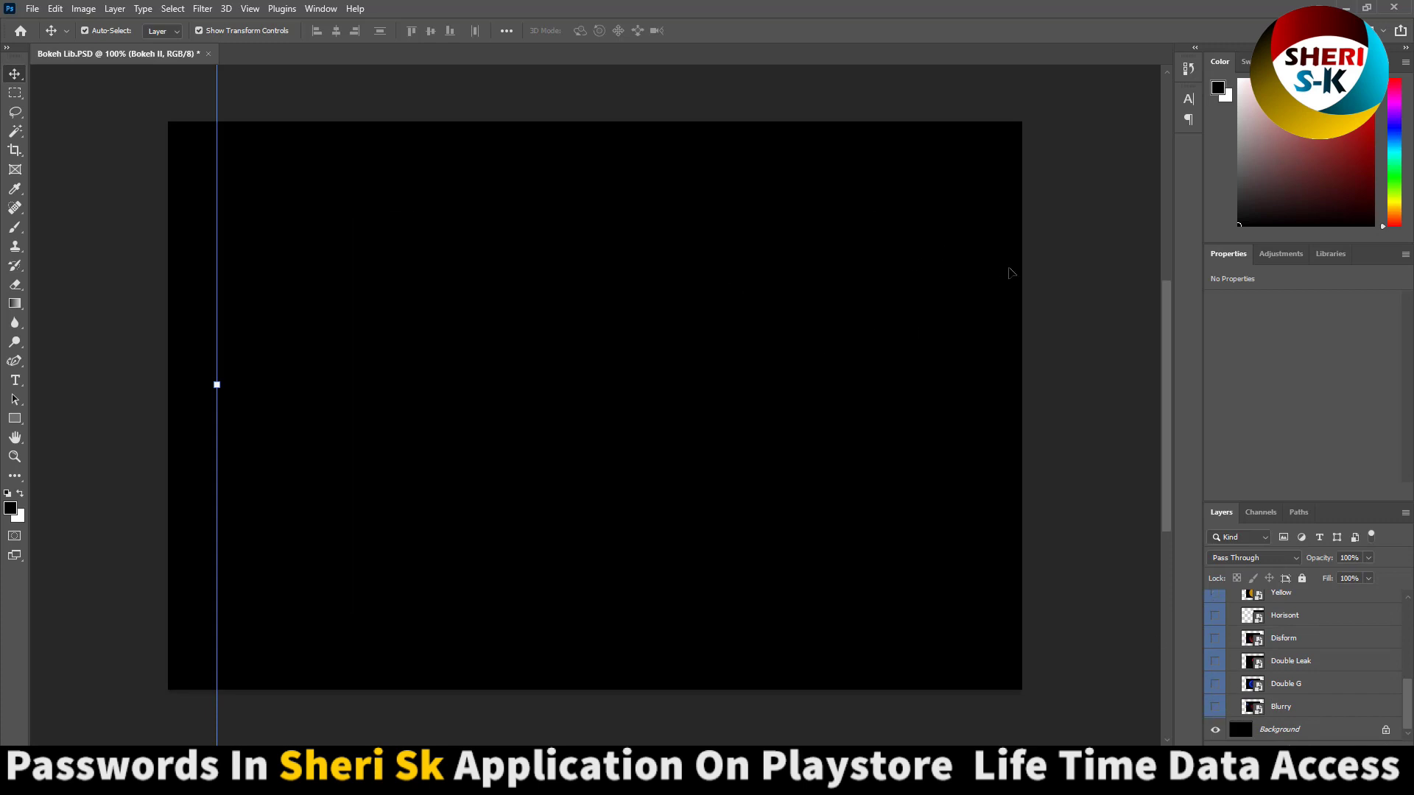
click(208, 54)
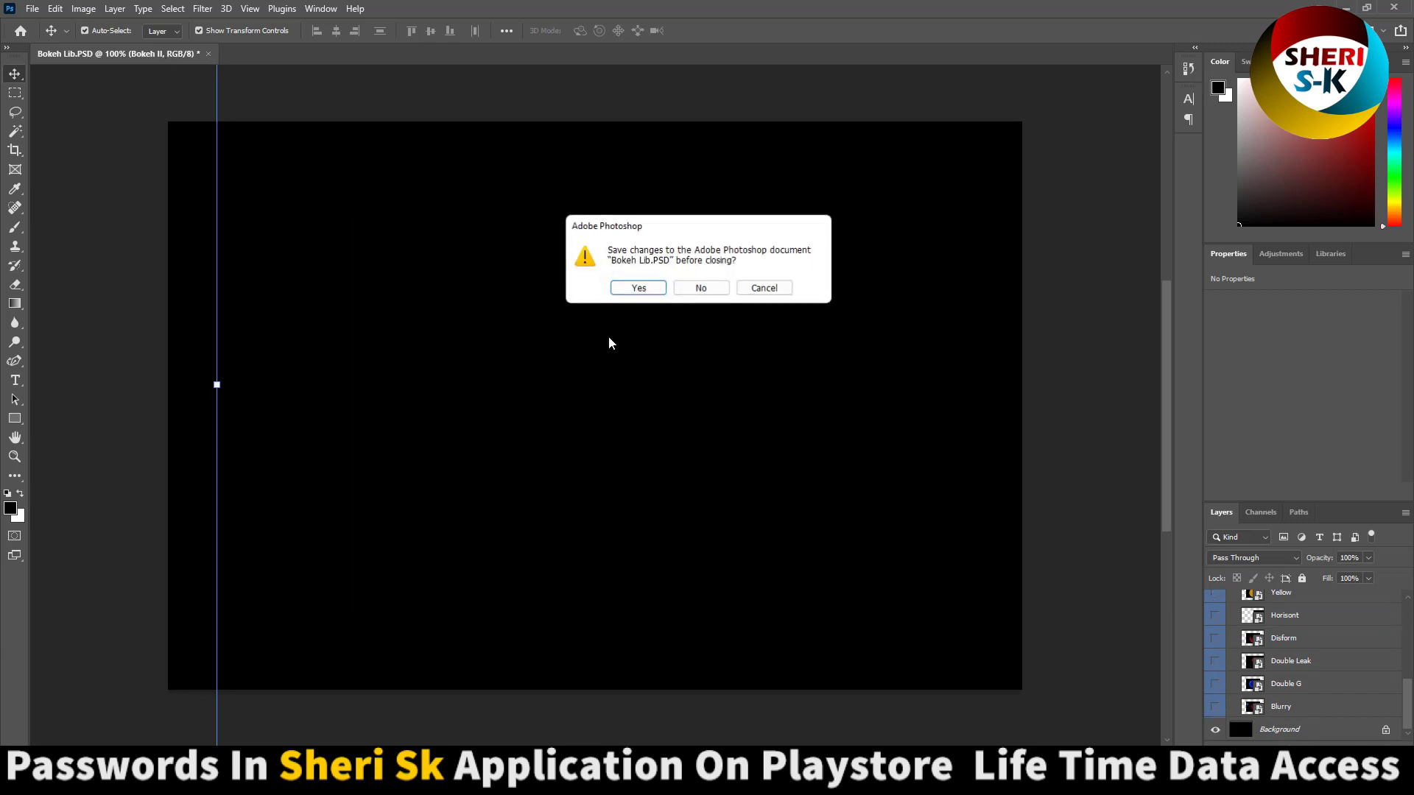
click(702, 289)
Open Complex Lib and preview Dot Abstract, Dot Wave Abstract, Dot Circle, Line Wave and Line Dimention
key(alt+Tab)
double_click(442, 164)
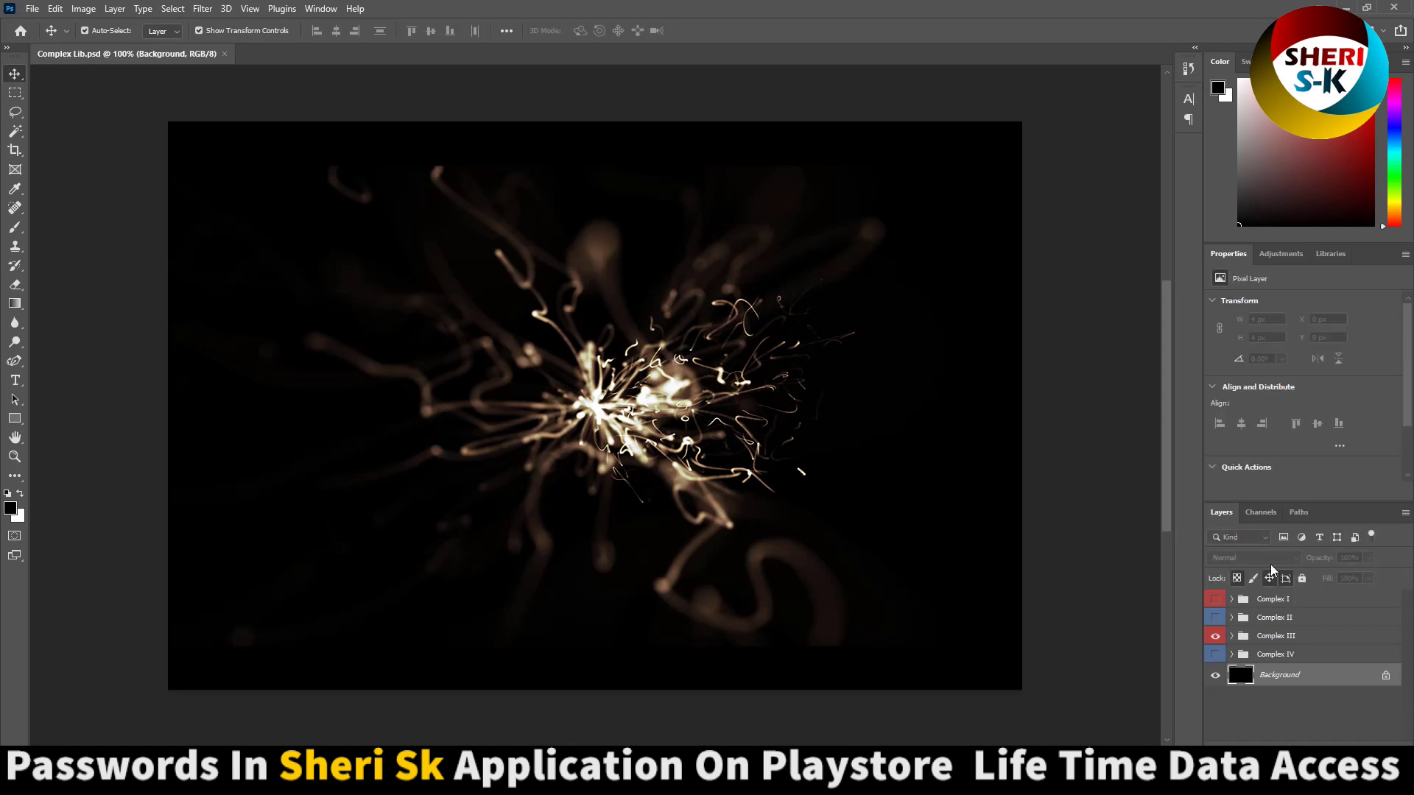
click(1300, 602)
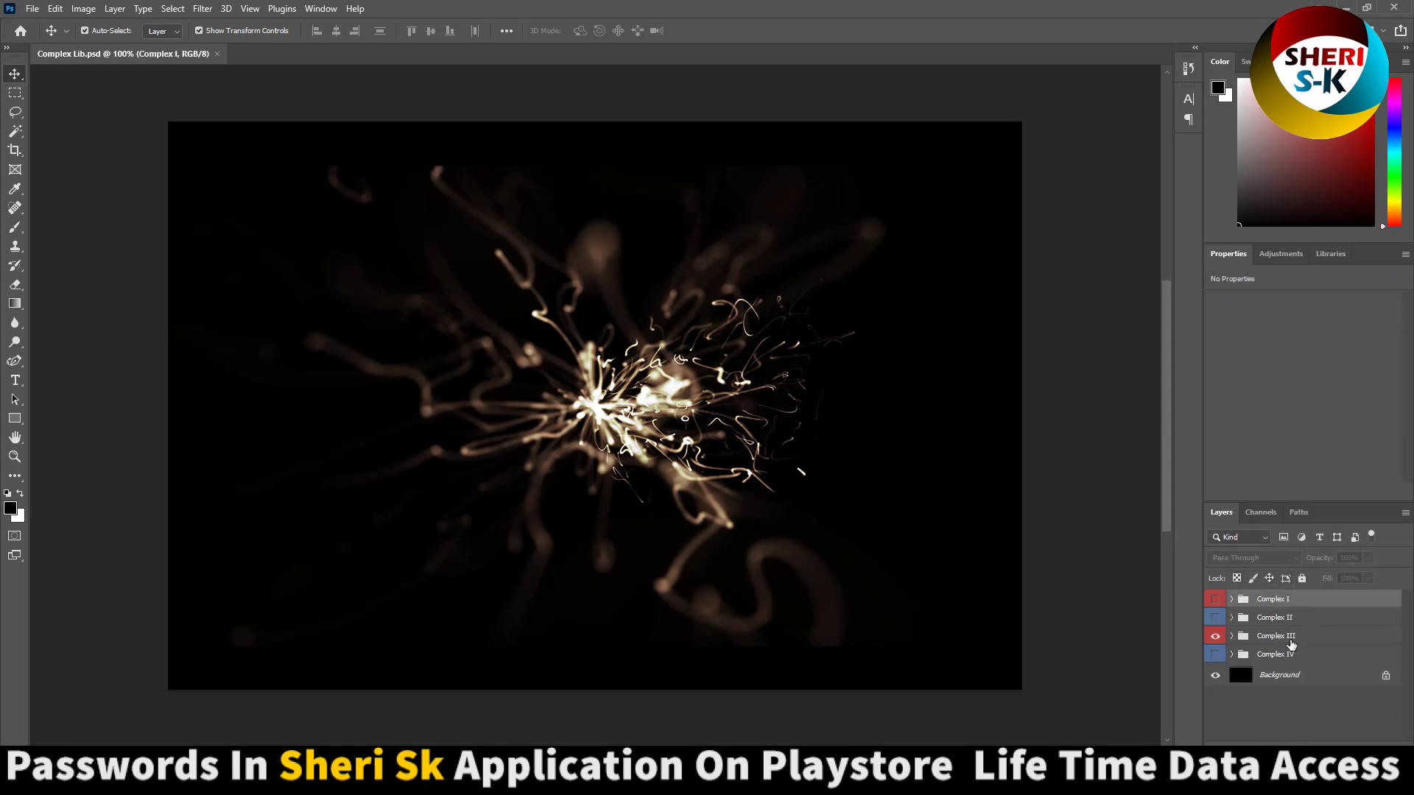
click(1232, 600)
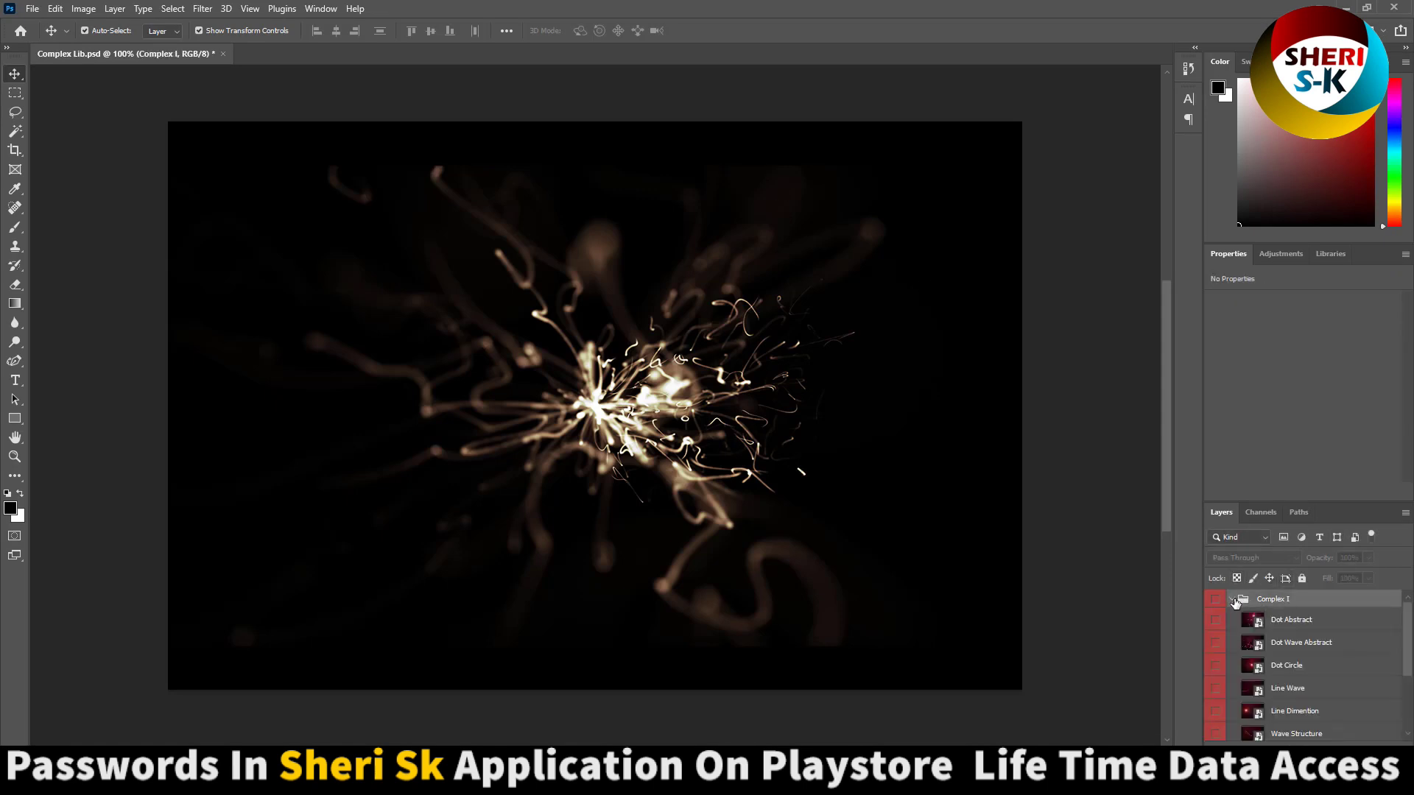
click(1289, 621)
click(1216, 621)
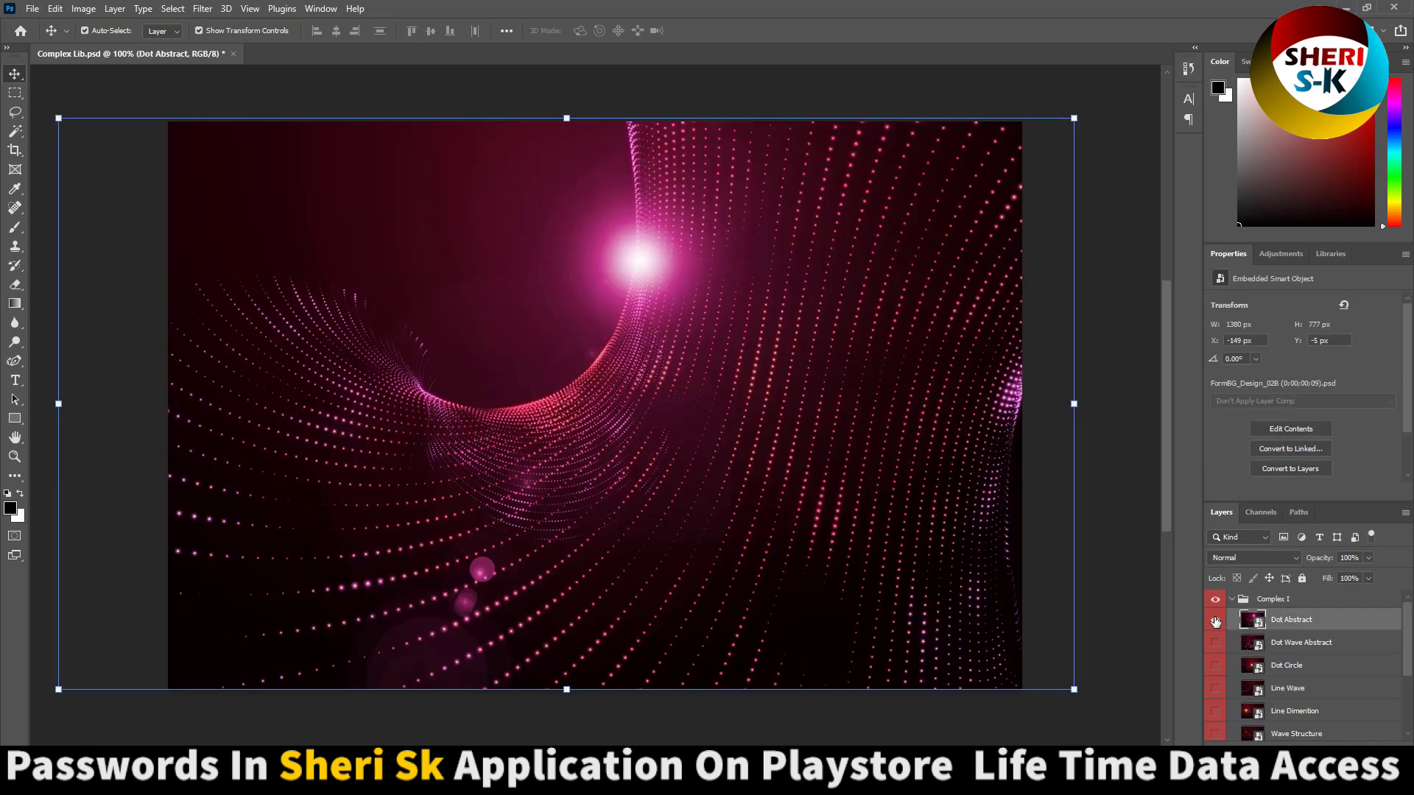
click(1216, 620)
click(1216, 644)
click(1216, 644)
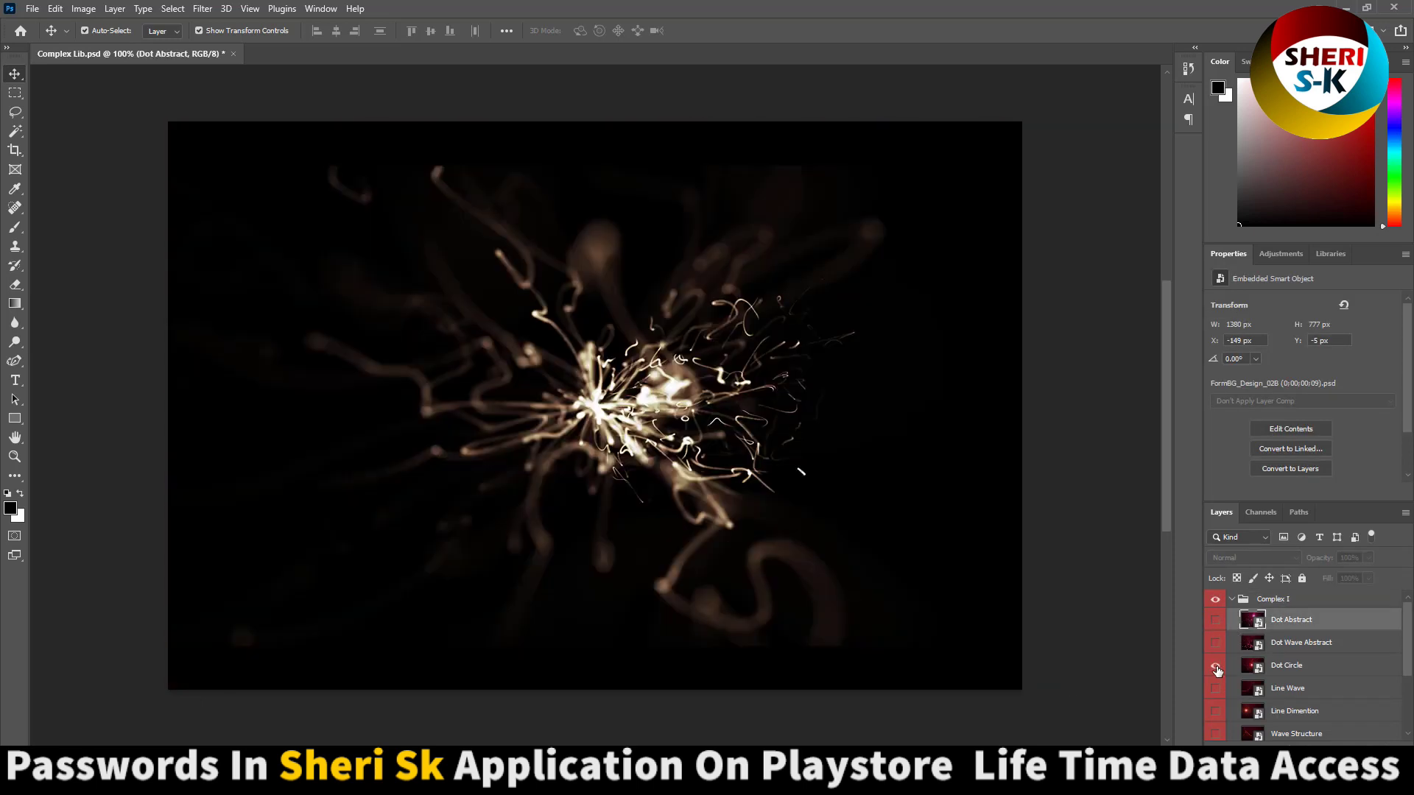
click(1216, 666)
click(1216, 666)
click(1216, 689)
click(1216, 689)
click(1216, 712)
click(1216, 712)
Preview the Wave Structure and Circle Wave II effects, then collapse the Complex I group
scroll(1220, 706, down, 2)
click(1216, 698)
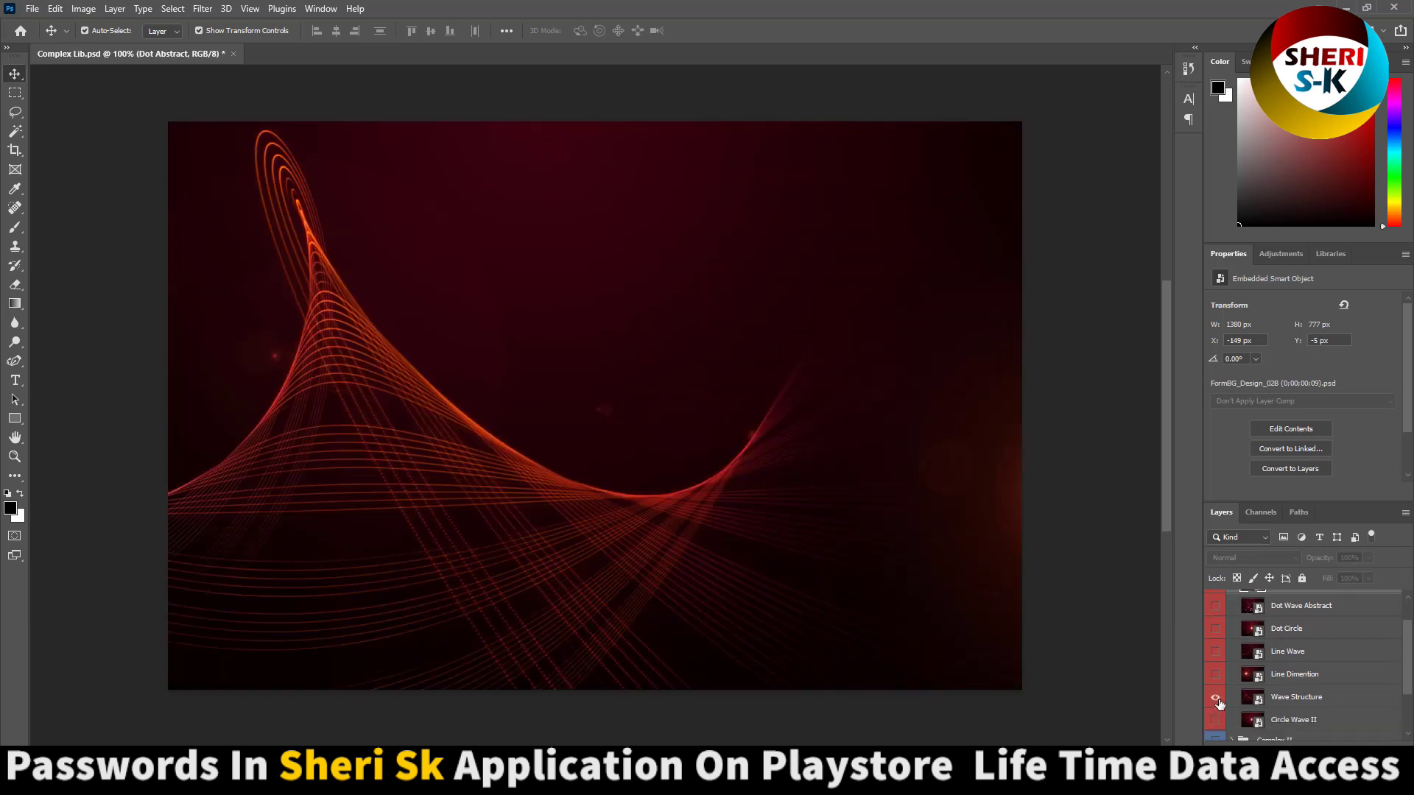
click(1285, 700)
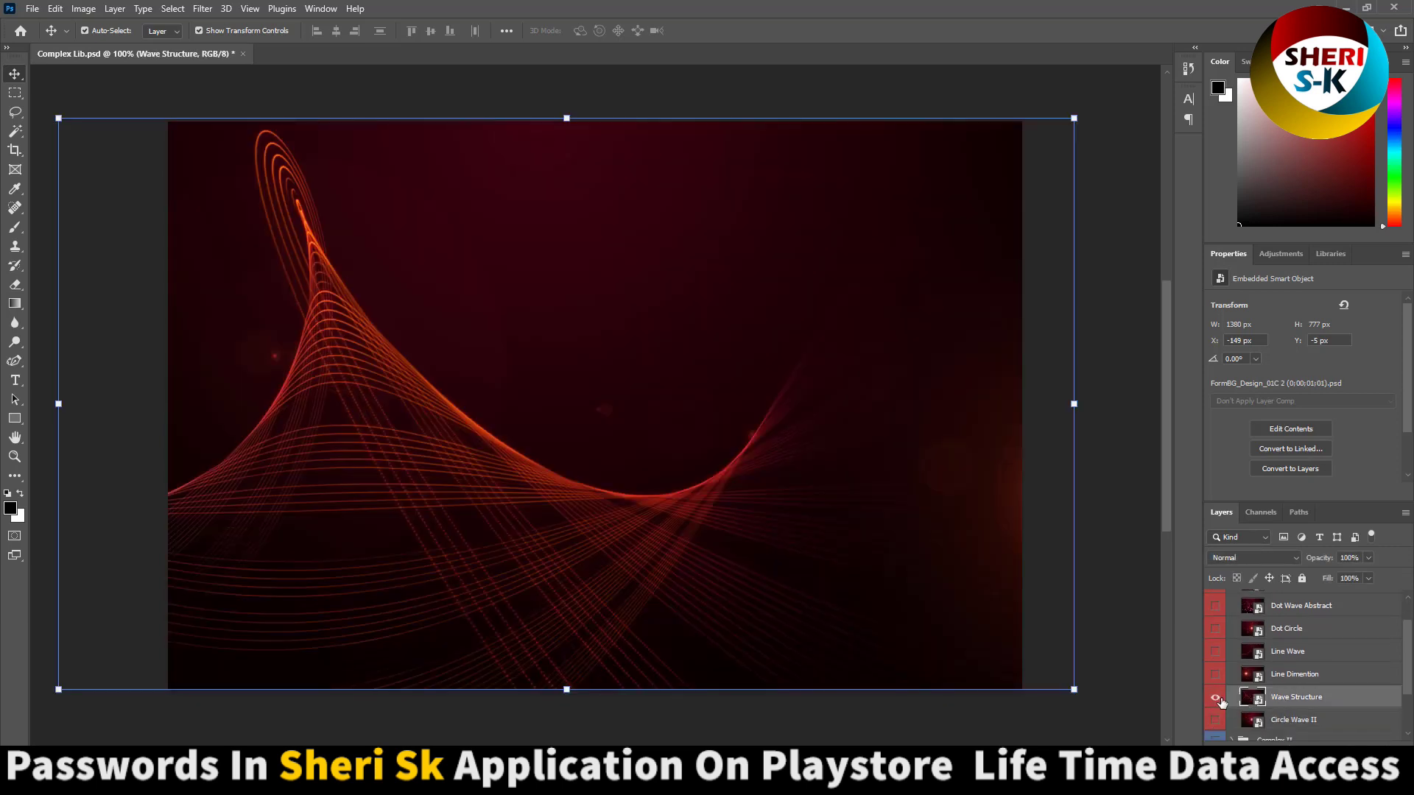
click(1216, 698)
click(1216, 721)
click(1216, 721)
scroll(1238, 663, up, 2)
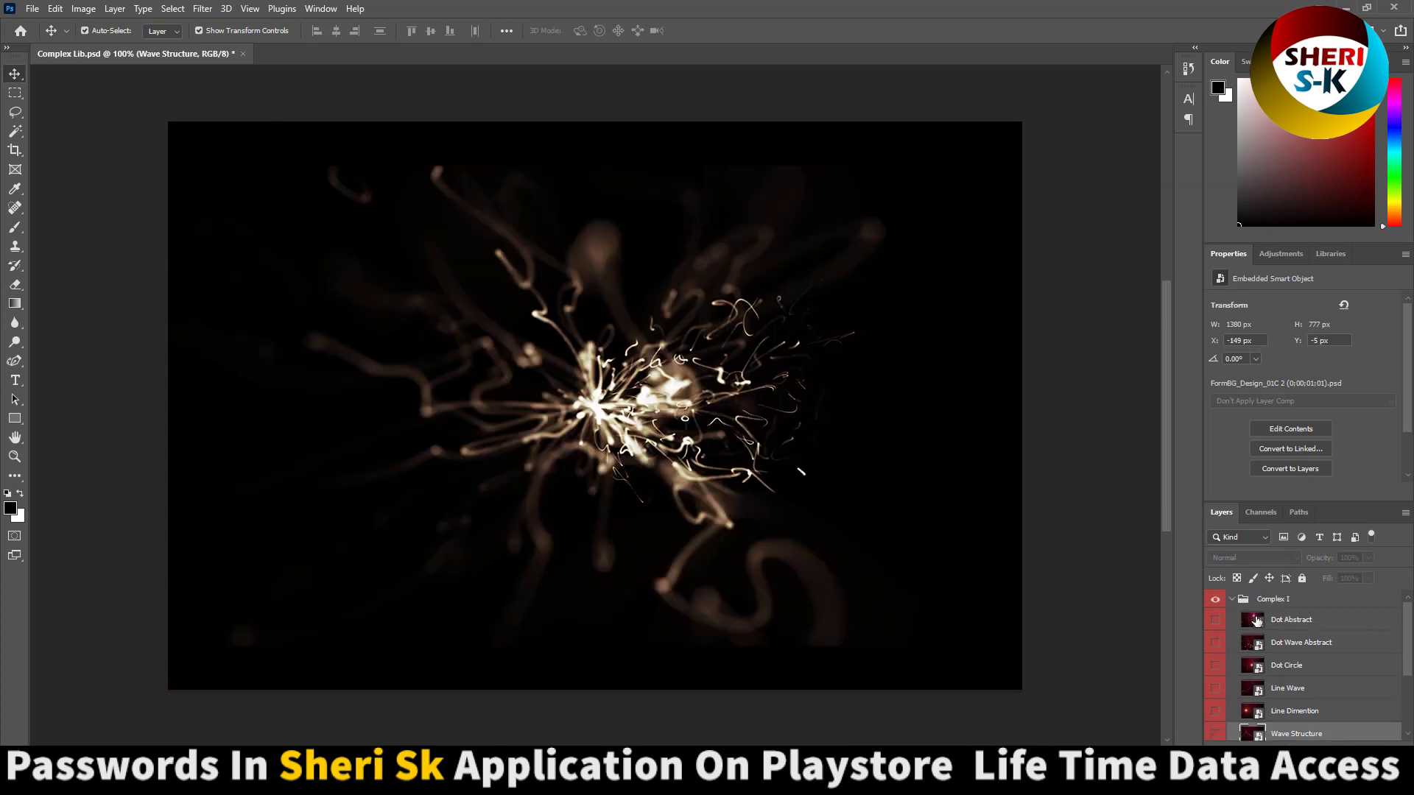
click(1238, 600)
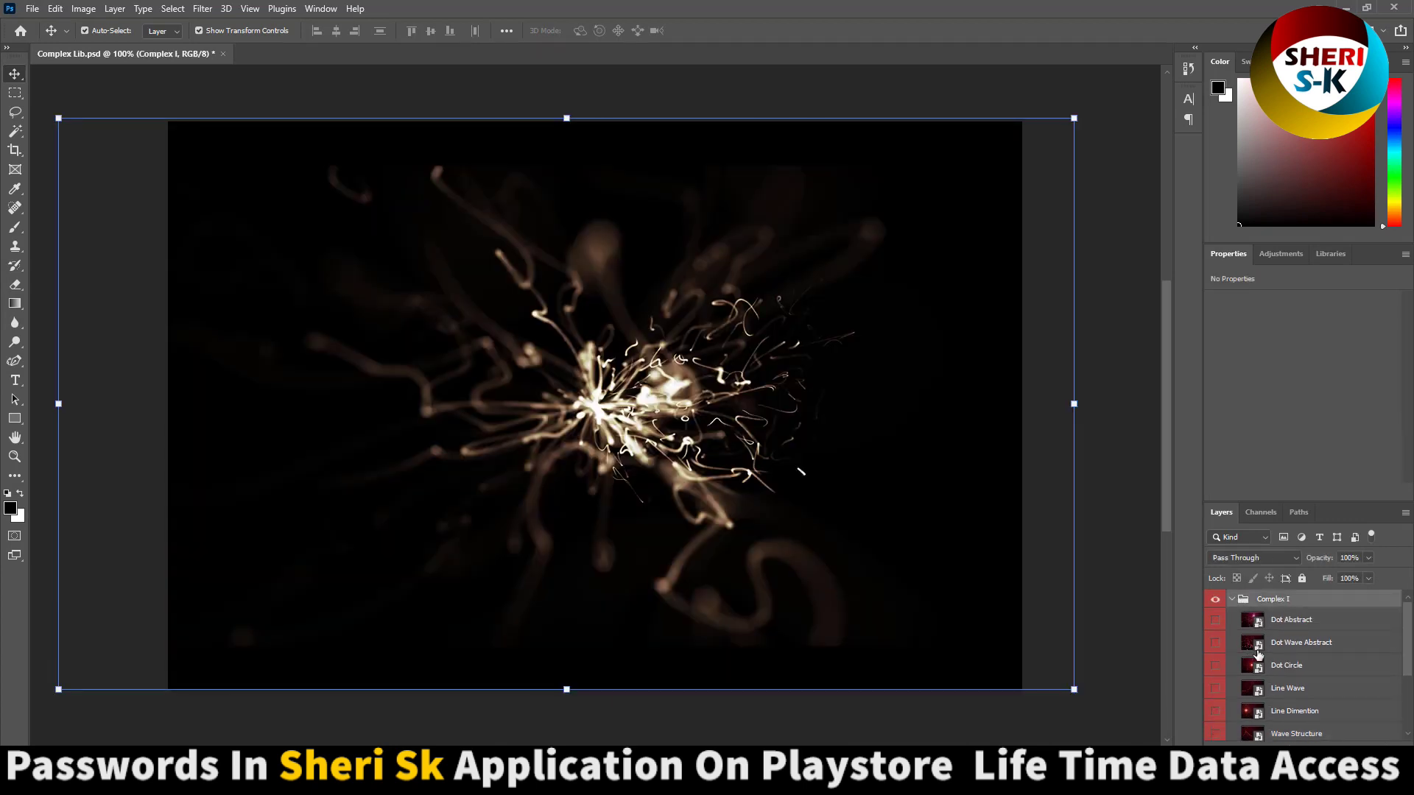
click(1231, 599)
Expand Complex II and preview the Striped I, II, III and IV effects
click(1266, 622)
click(1229, 620)
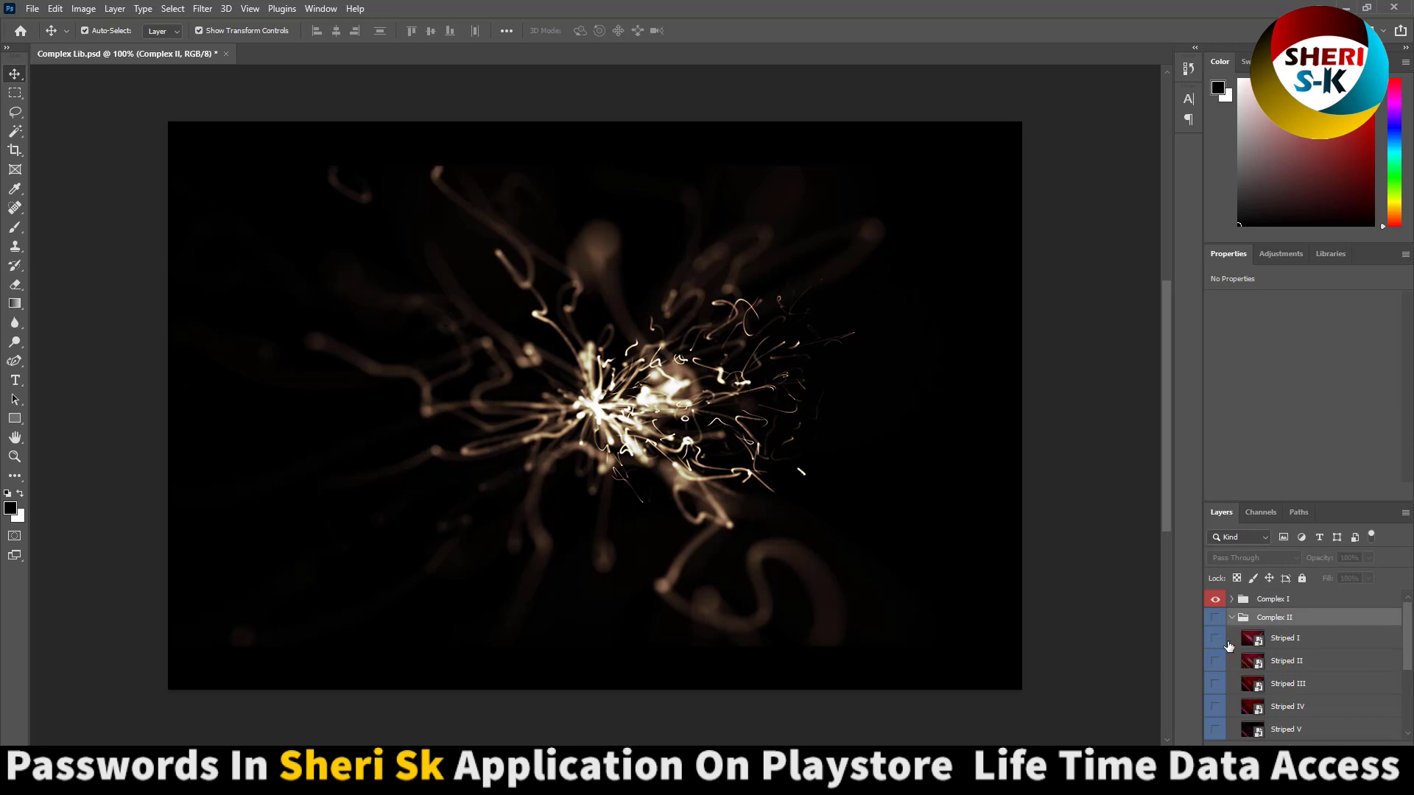
click(1216, 639)
click(1216, 639)
click(1216, 661)
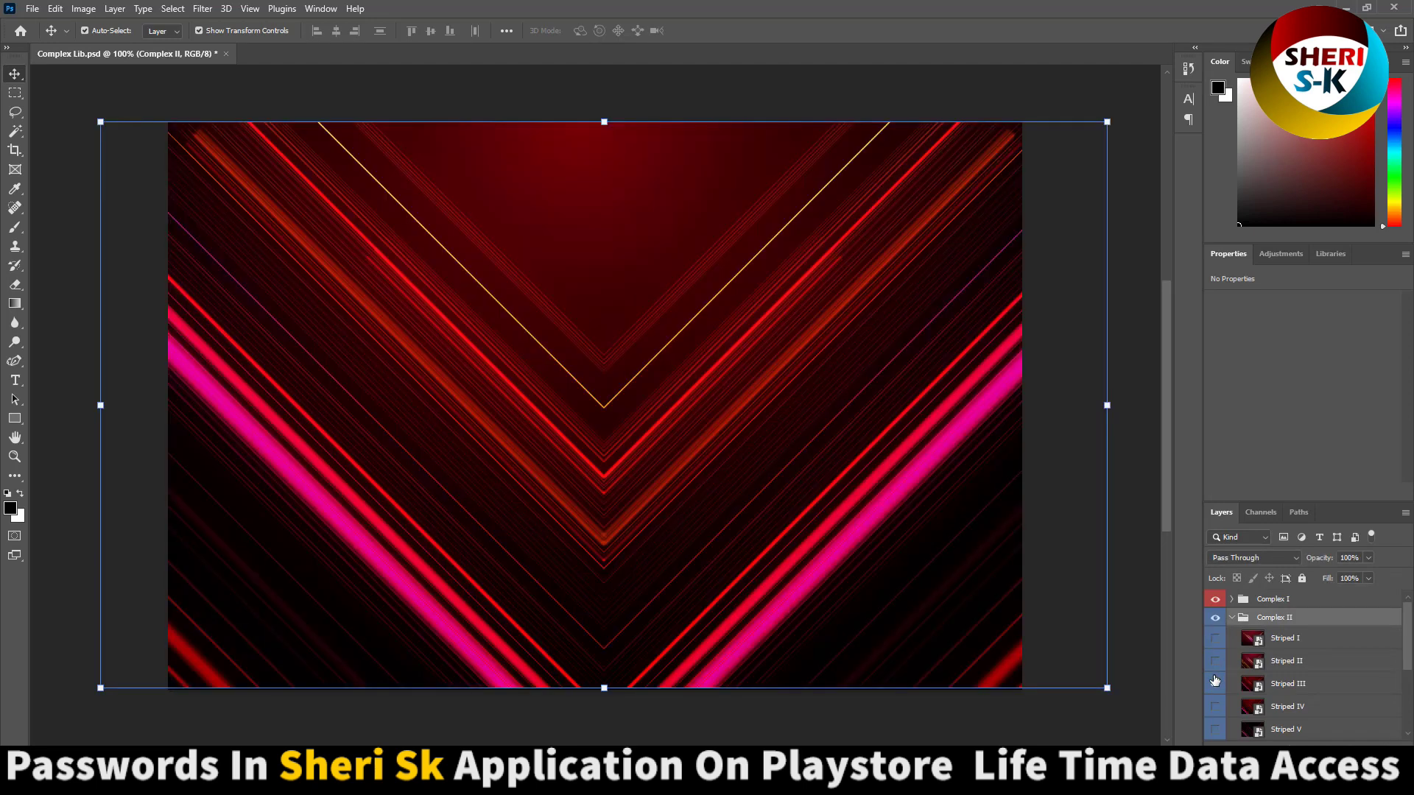
click(1214, 662)
click(1215, 662)
click(1232, 619)
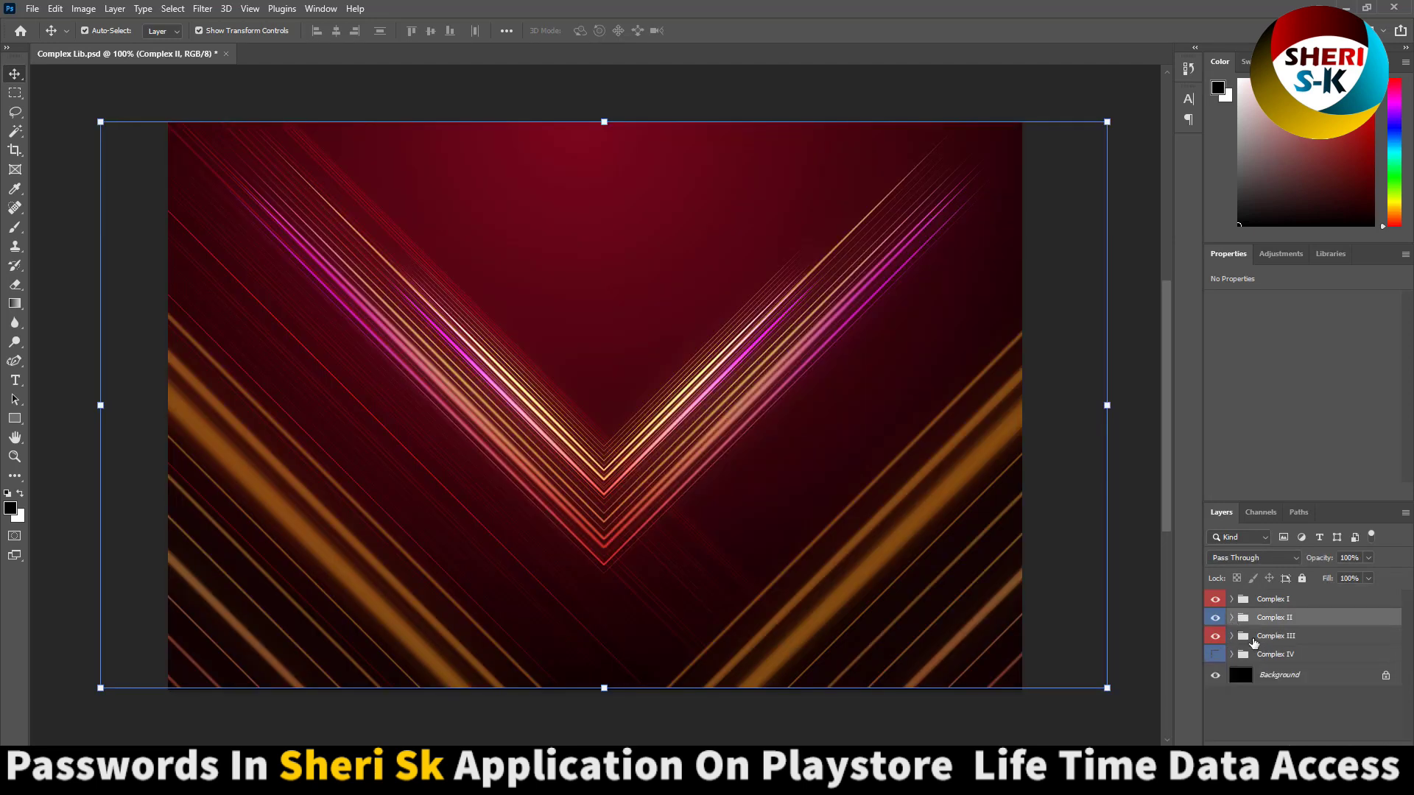
click(1216, 618)
click(1232, 618)
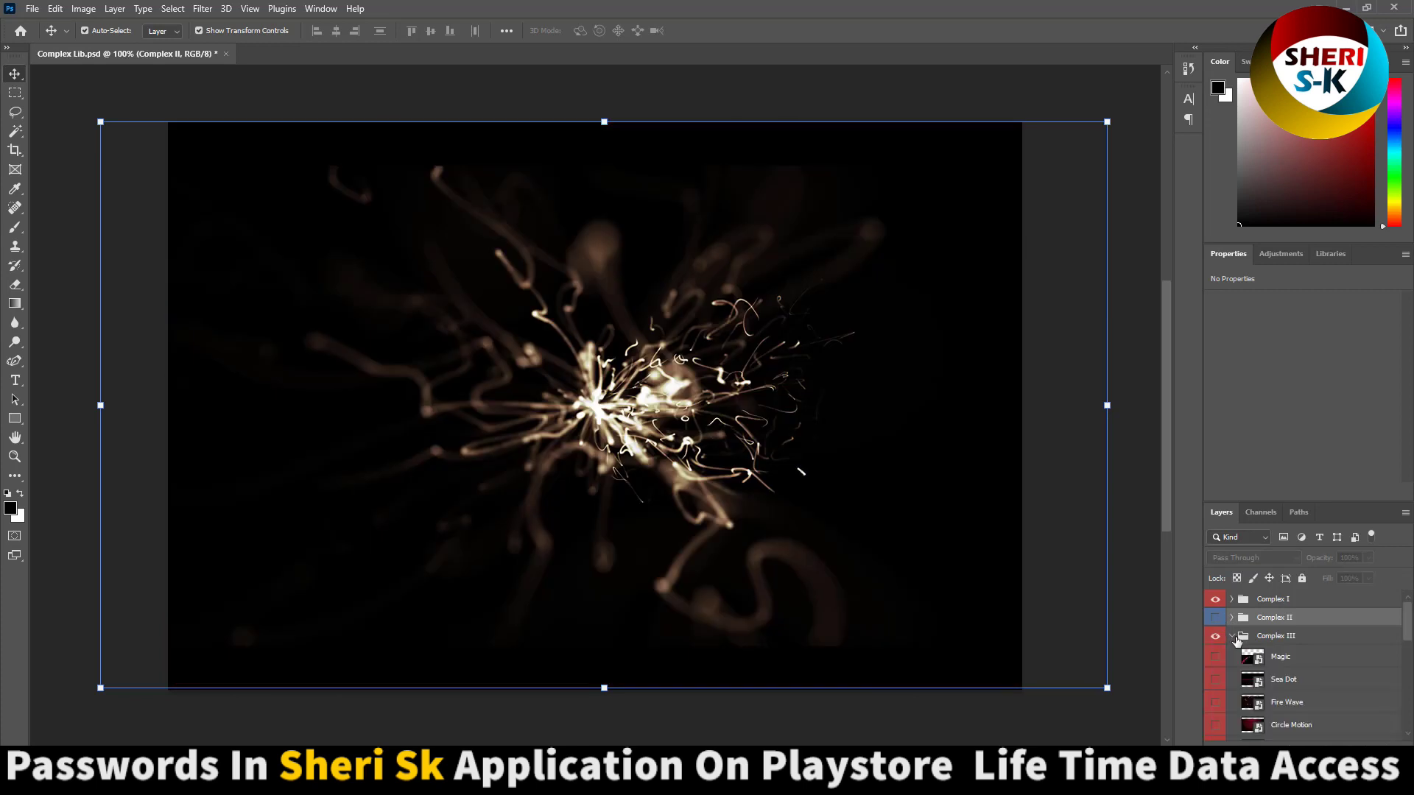
click(1215, 662)
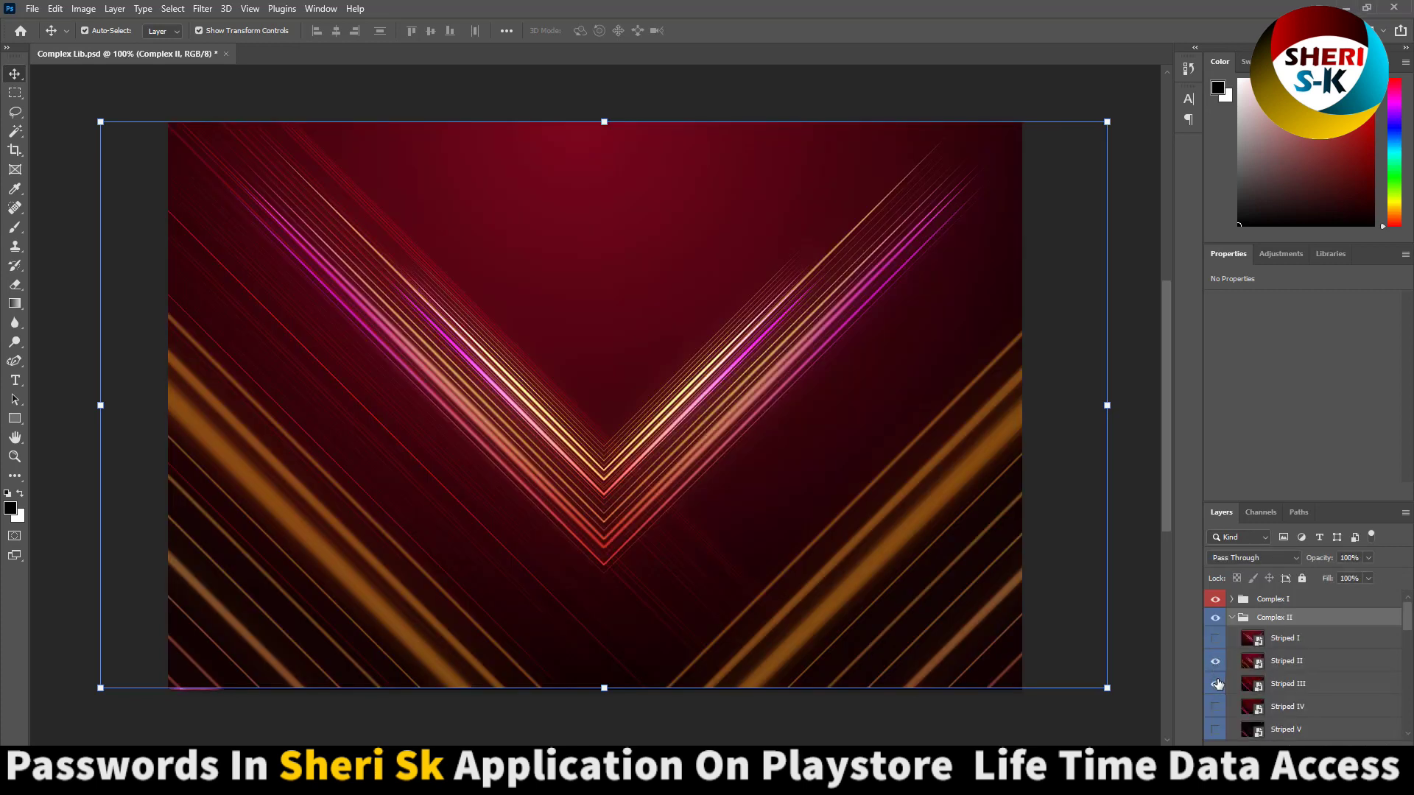
click(1215, 661)
click(1215, 685)
click(1215, 684)
click(1215, 707)
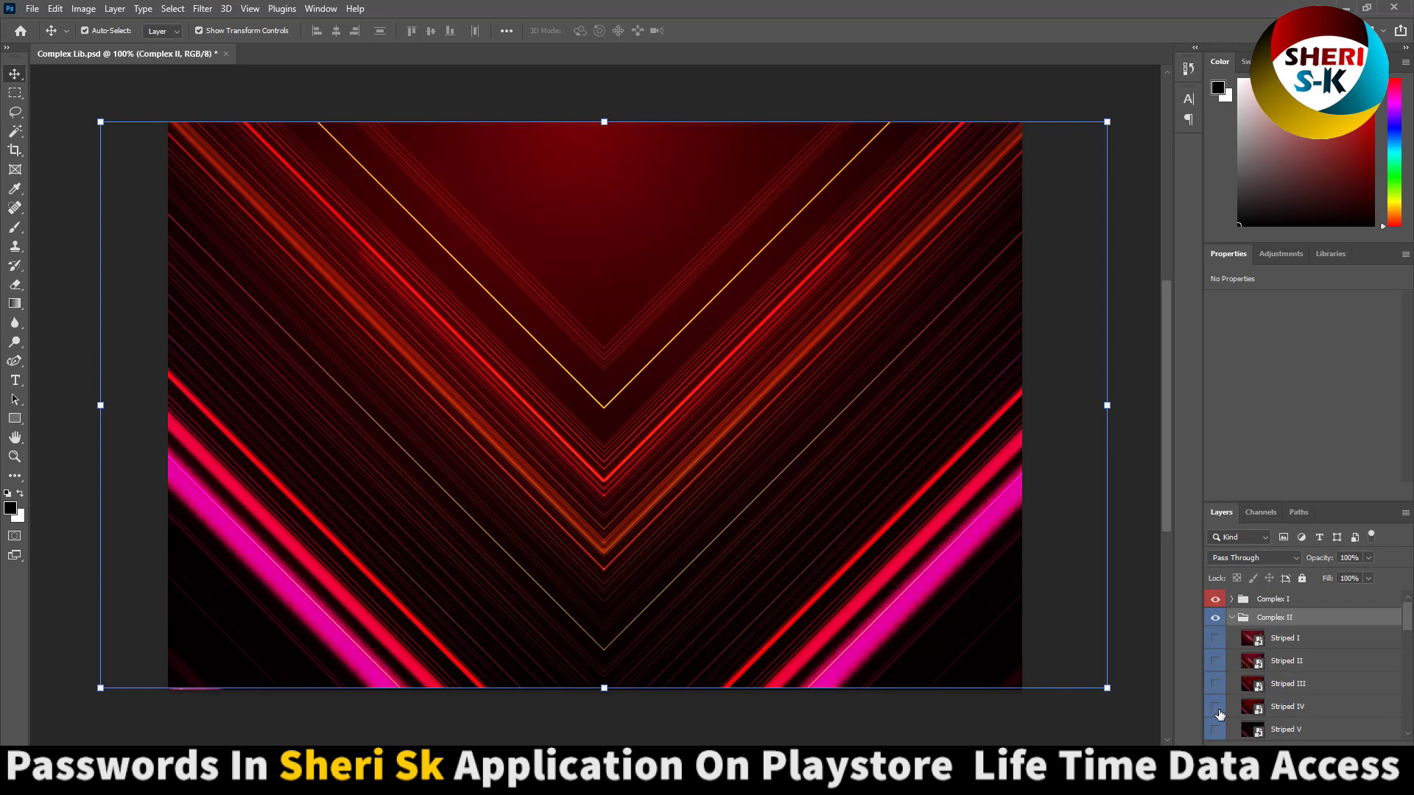
click(1215, 707)
Close Complex Lib without saving and return to the library folder
click(226, 54)
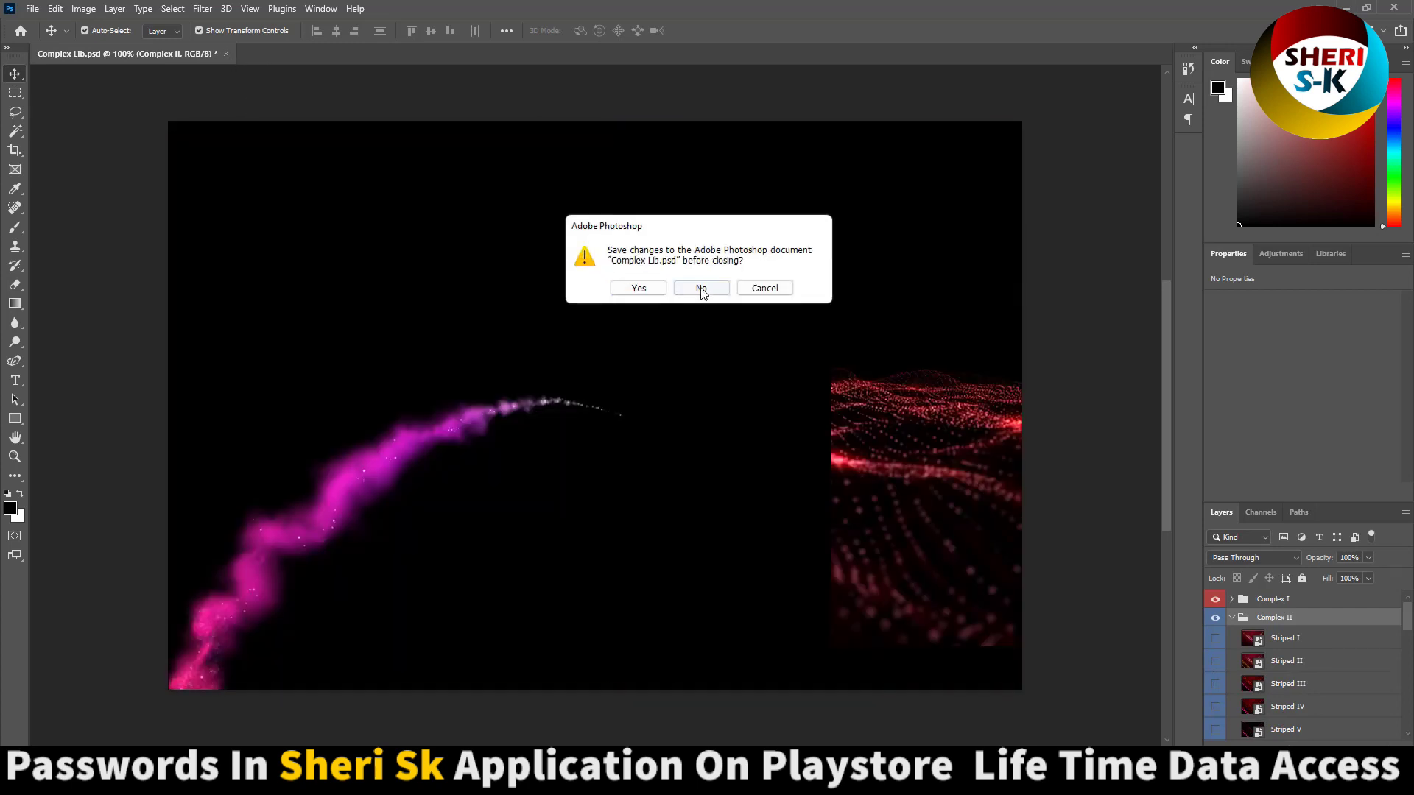
click(699, 287)
key(alt+Tab)
Open In Motion Lib, toggle the Render and In Motion III layers, then close it unsaved
double_click(652, 175)
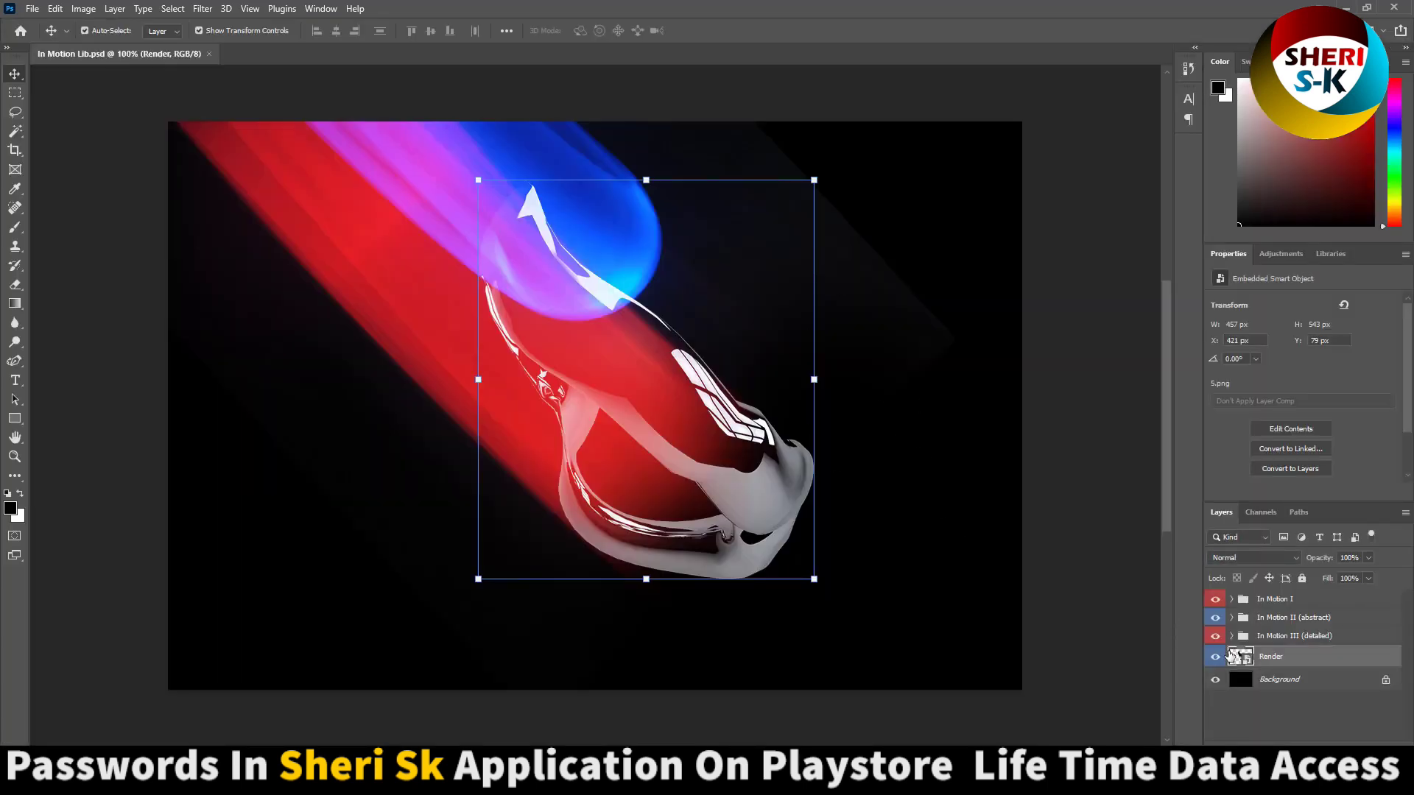
click(1215, 657)
click(1215, 656)
click(1216, 637)
click(1216, 638)
click(215, 53)
click(702, 289)
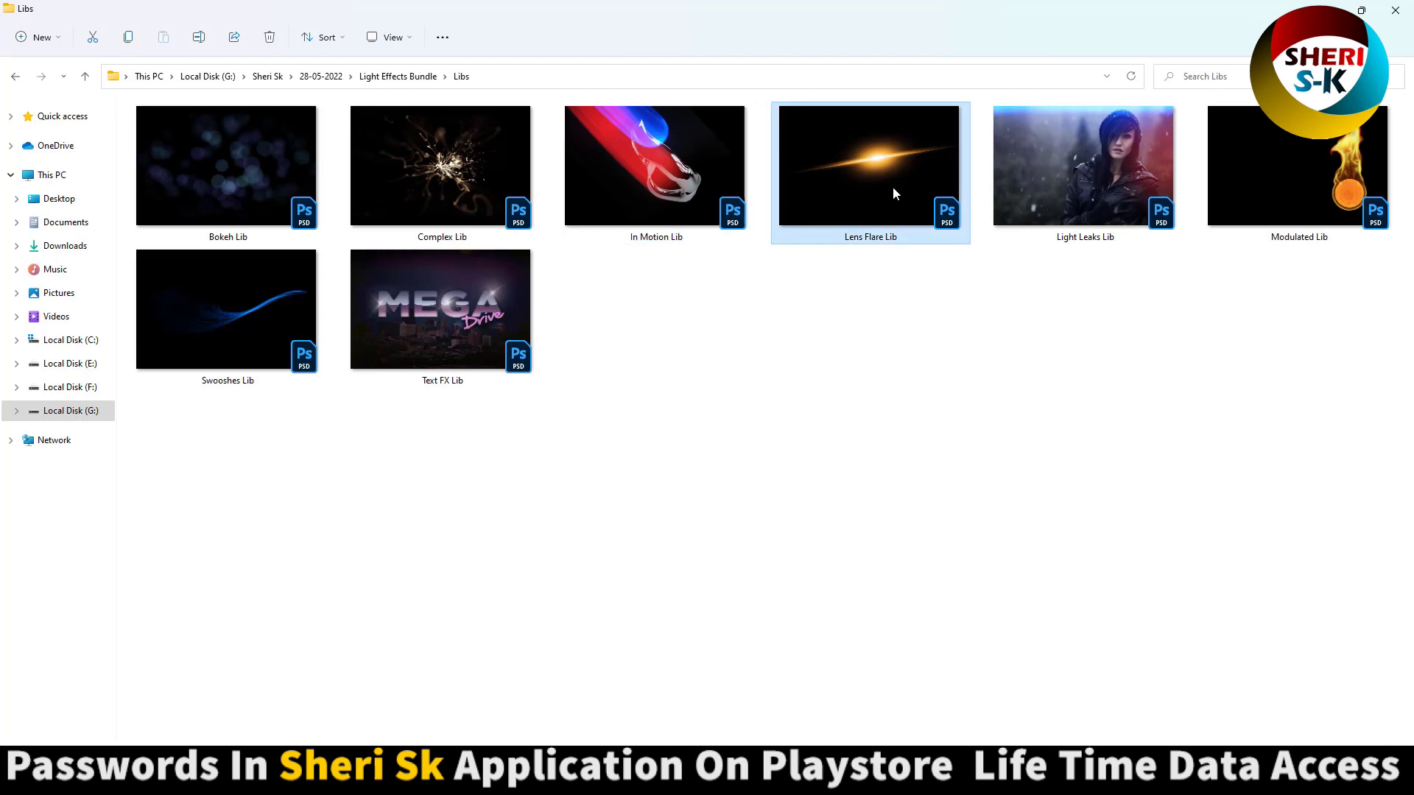
Open Light Leaks Lib, compare Double Vintage, Blue / Violet, Fried and Green leaks, then close unsaved
click(1043, 172)
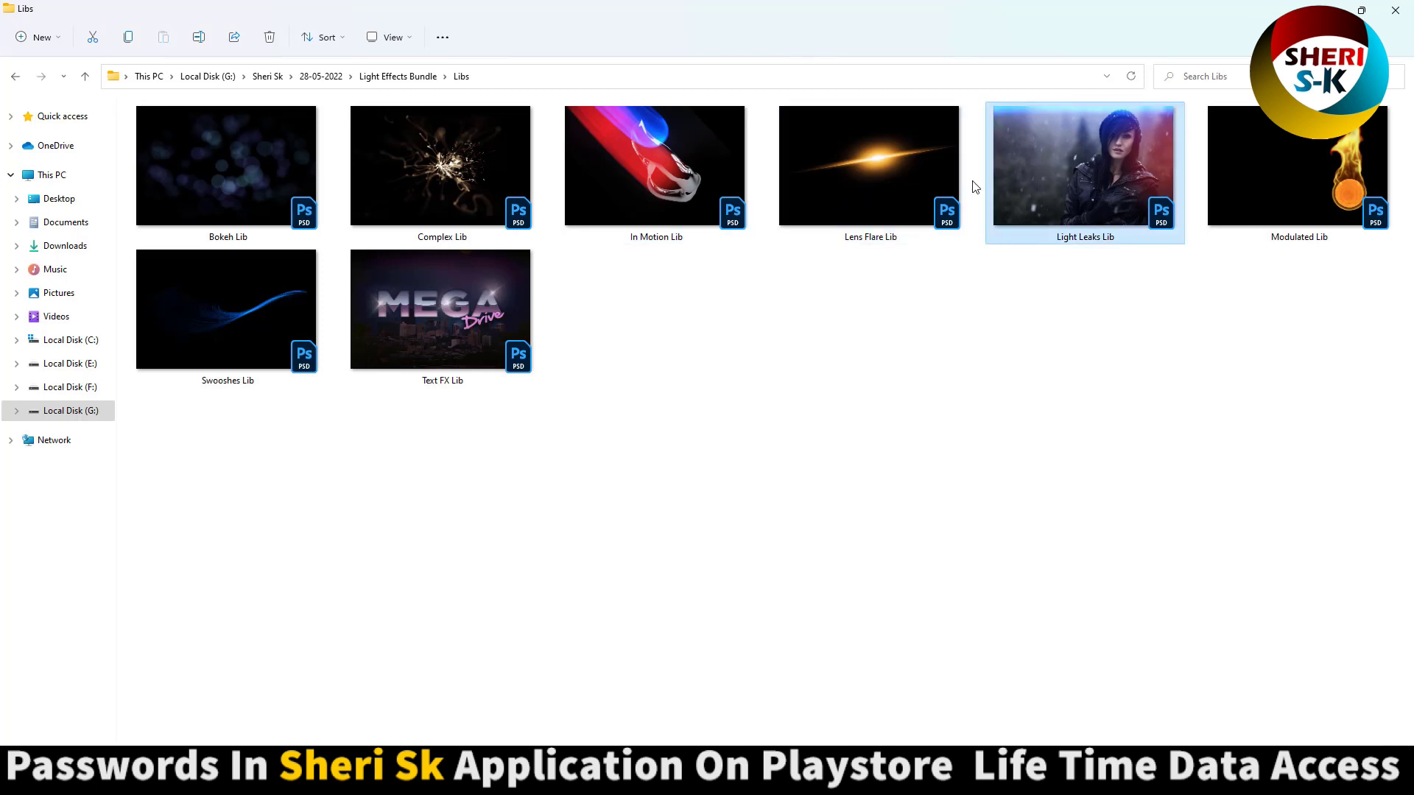
double_click(1074, 187)
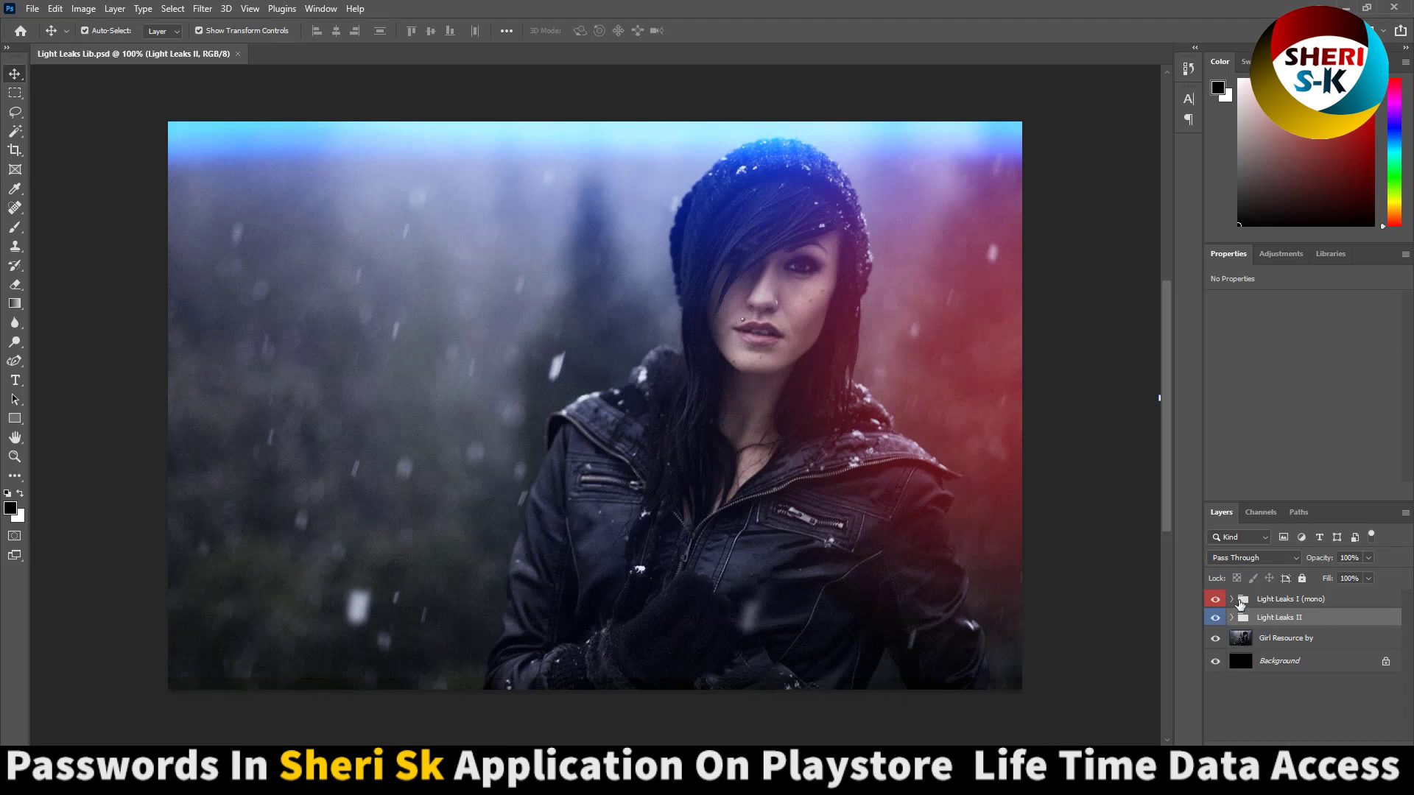
click(1233, 601)
click(1215, 620)
click(1215, 621)
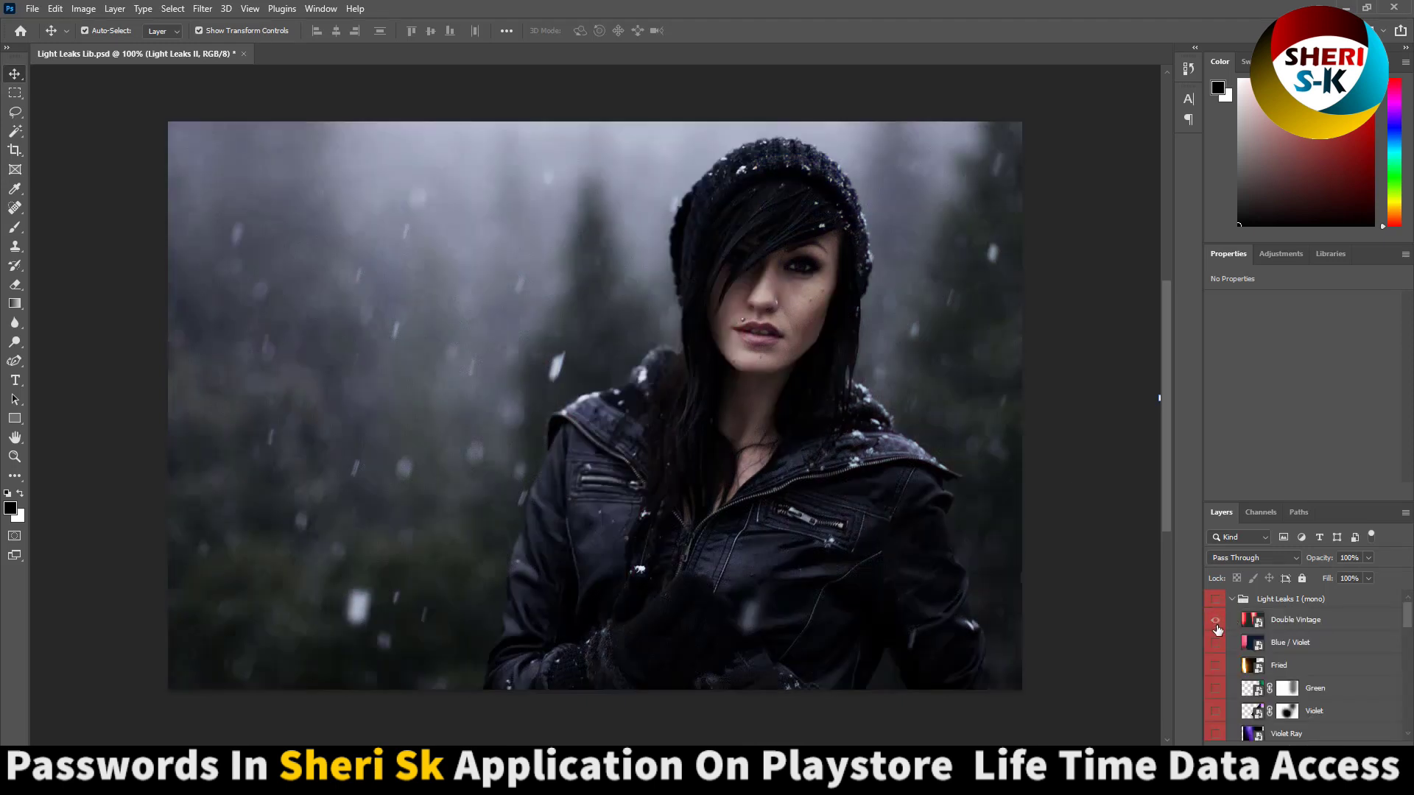
click(1215, 641)
click(1215, 665)
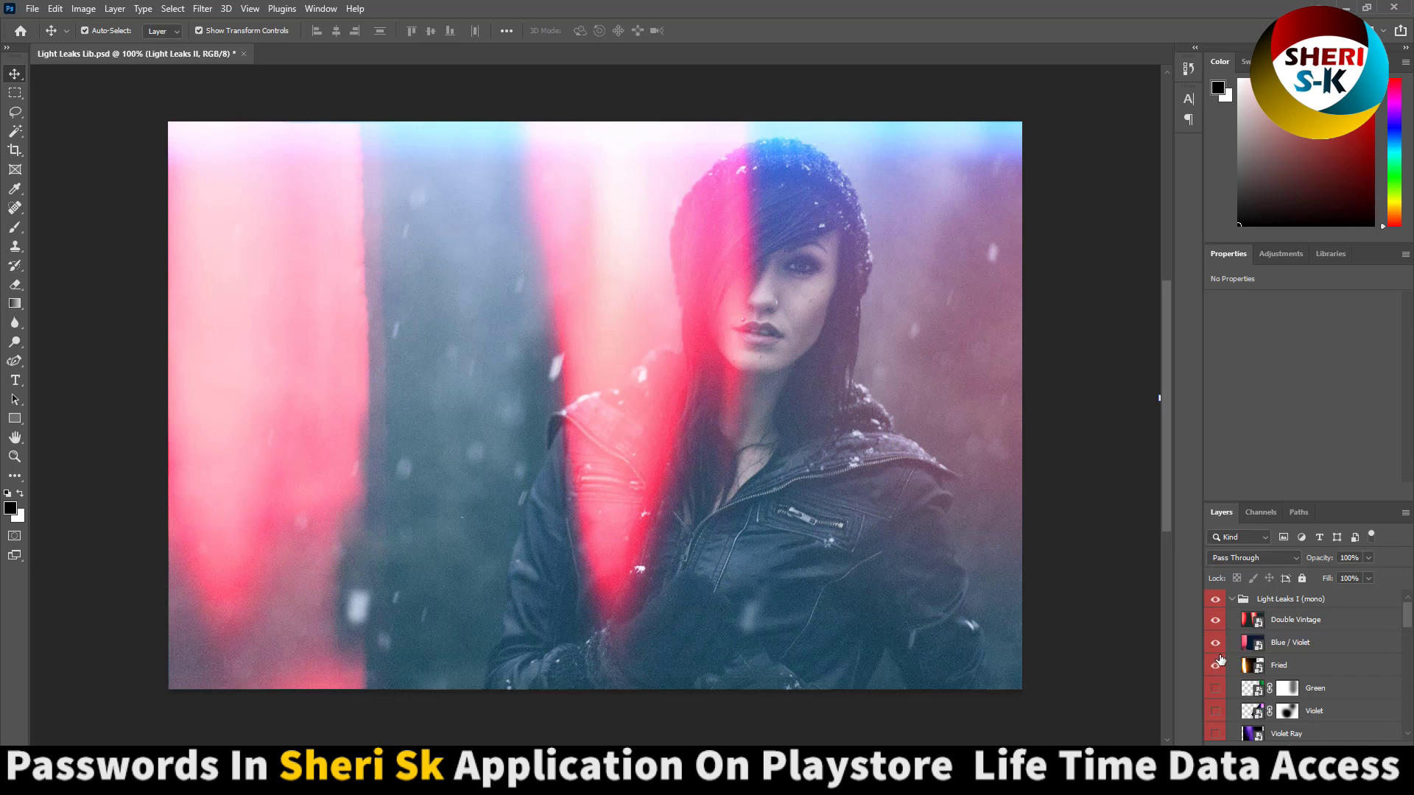
click(1215, 620)
click(1216, 642)
click(1215, 667)
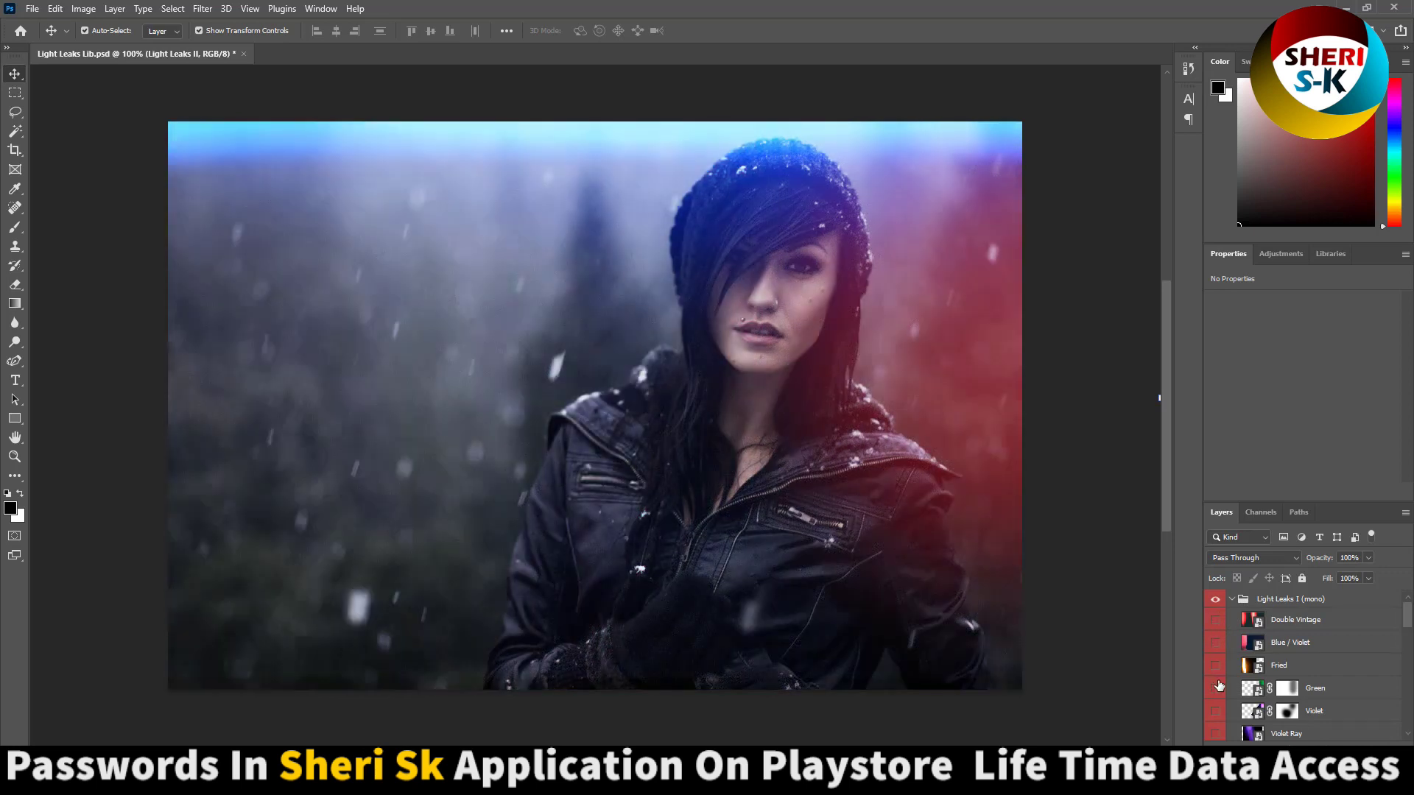
click(1215, 688)
click(1215, 665)
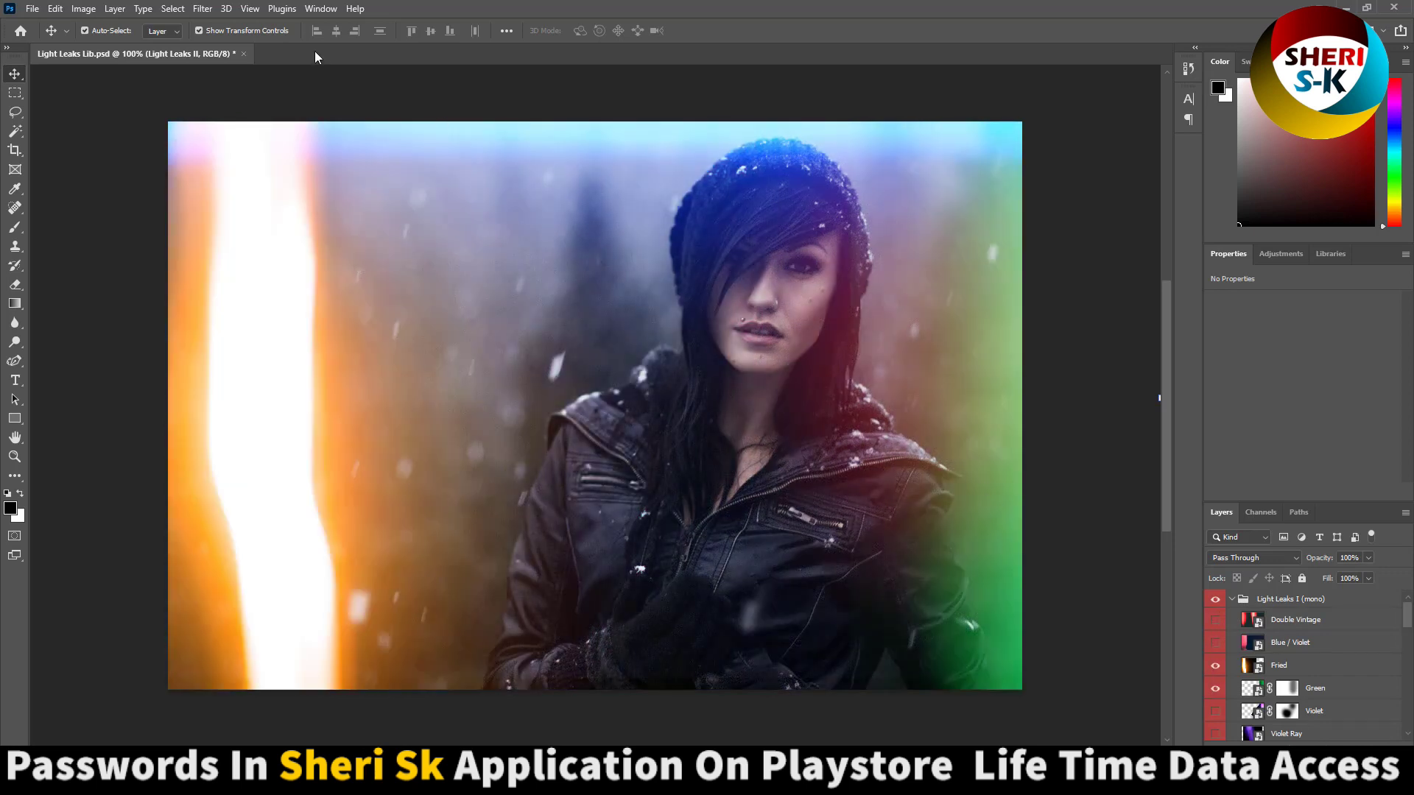
click(244, 52)
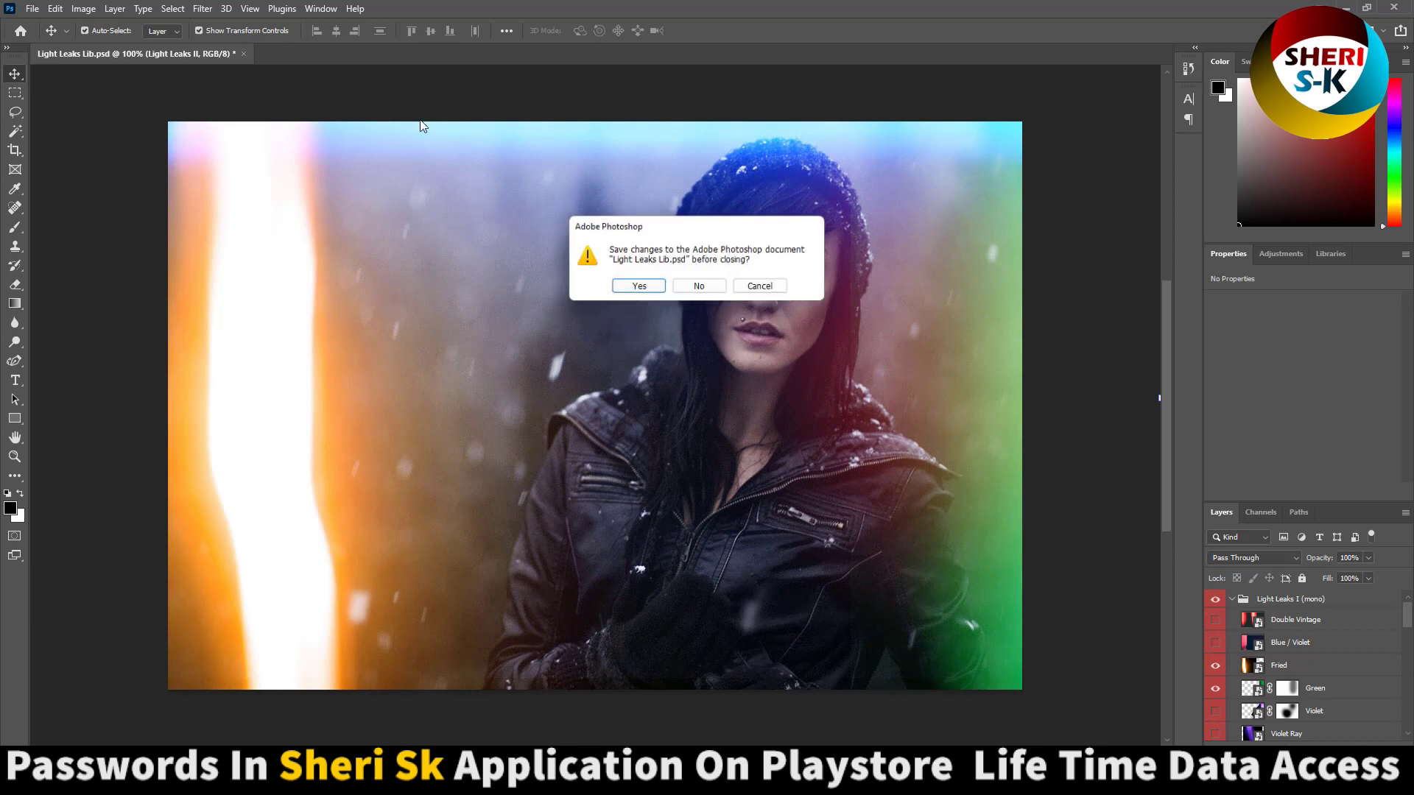
click(707, 288)
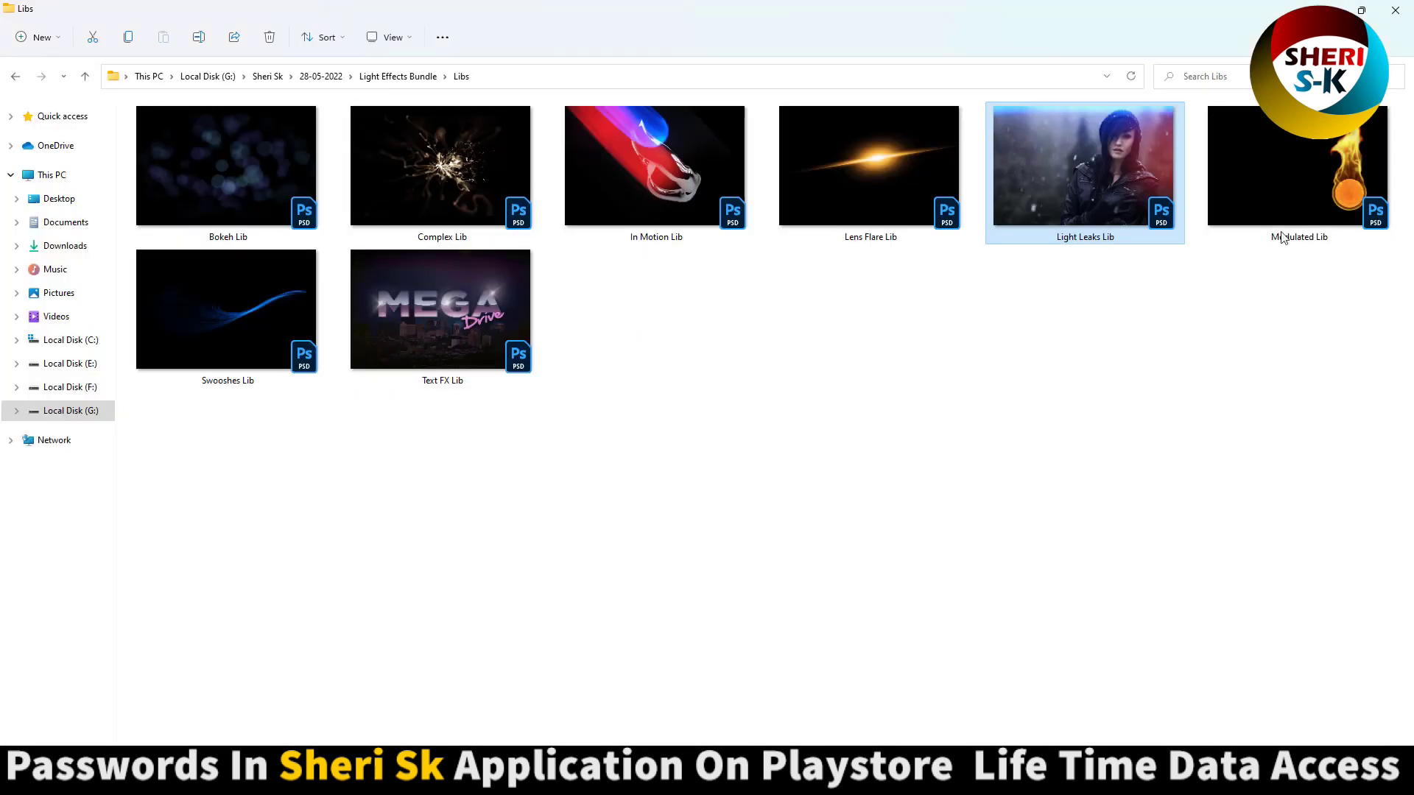
Open Text FX Lib and turn on the 80s Time and Space layer in the 80s group
click(1312, 193)
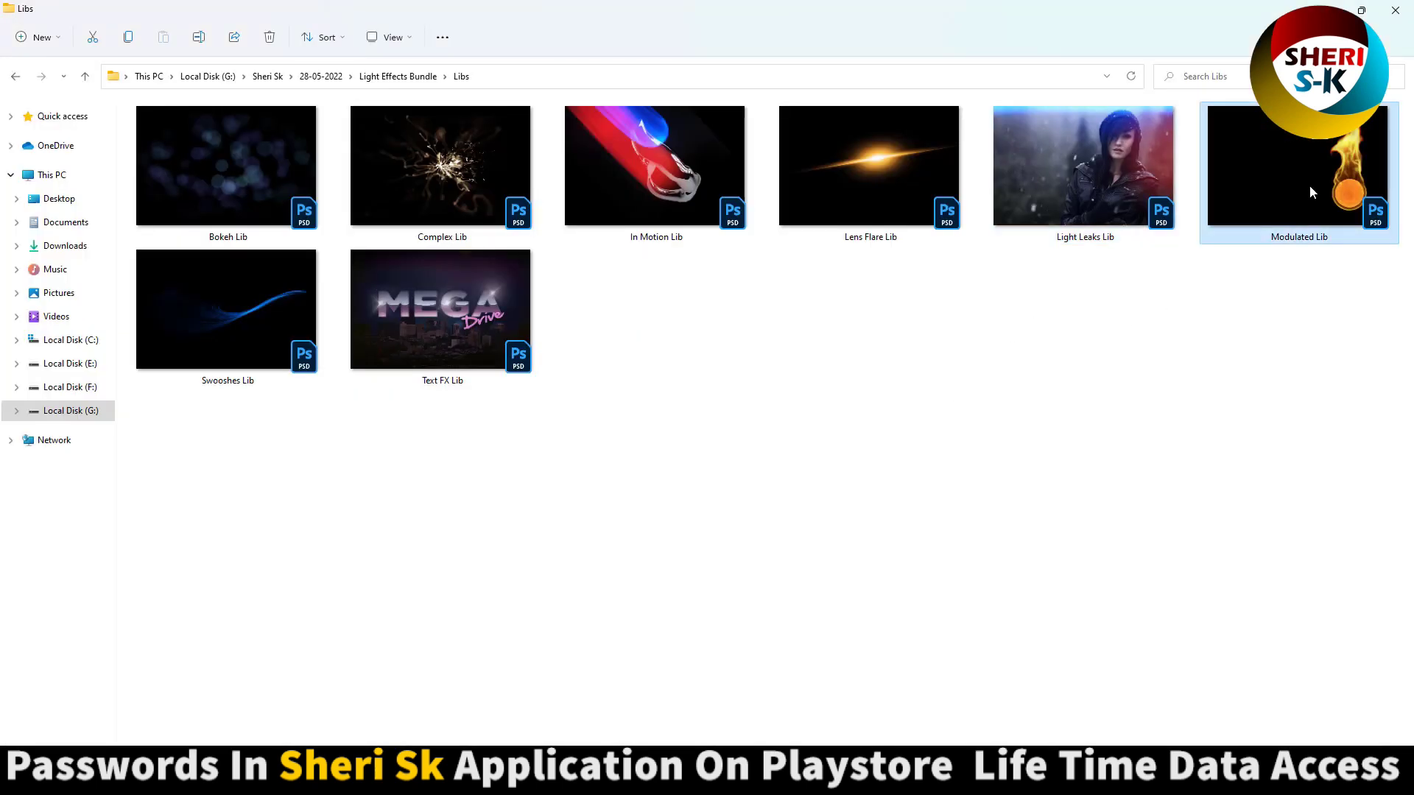
double_click(476, 335)
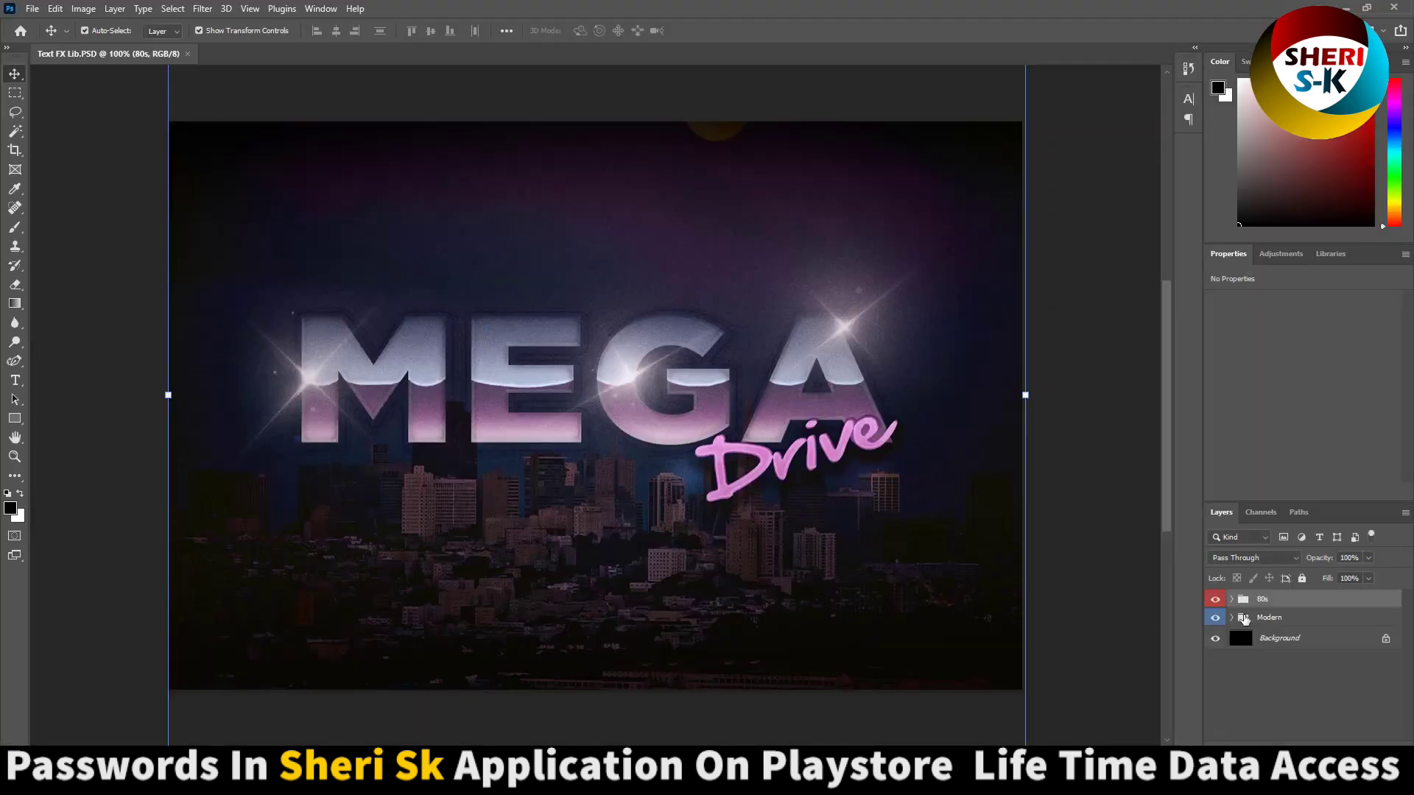
click(1233, 601)
click(1252, 626)
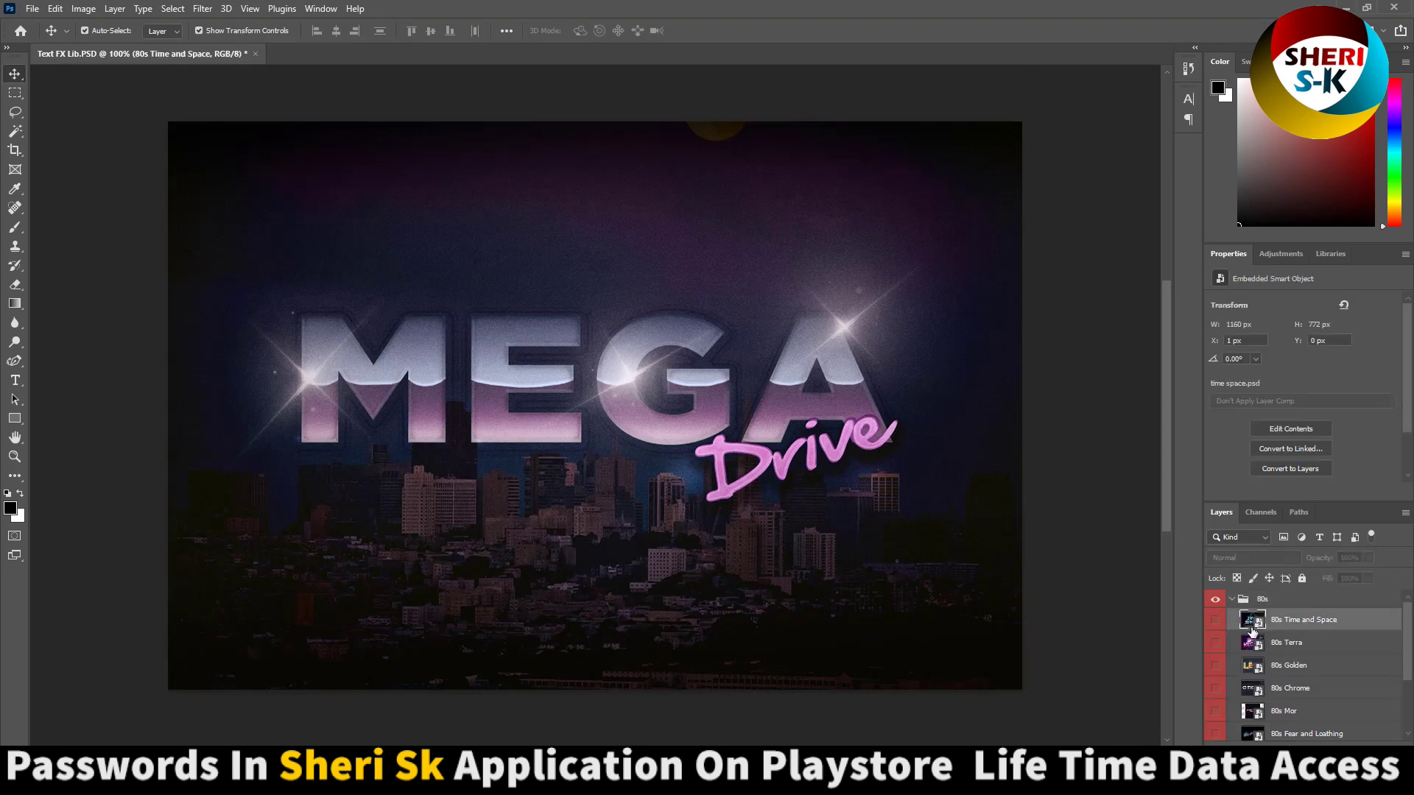
click(1216, 624)
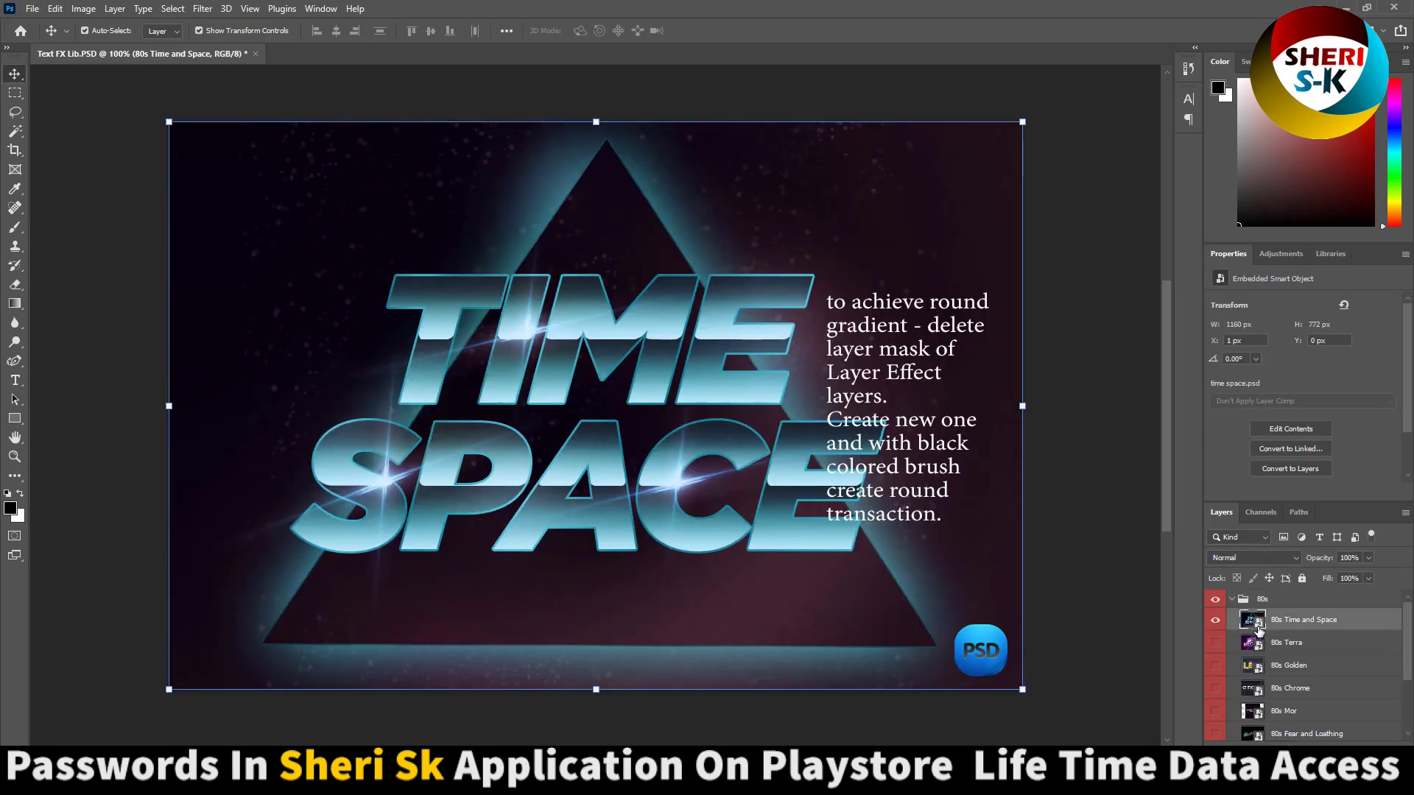
Open the smart object's contents and delete the instruction text layer, restoring the Time and Space group
double_click(1240, 625)
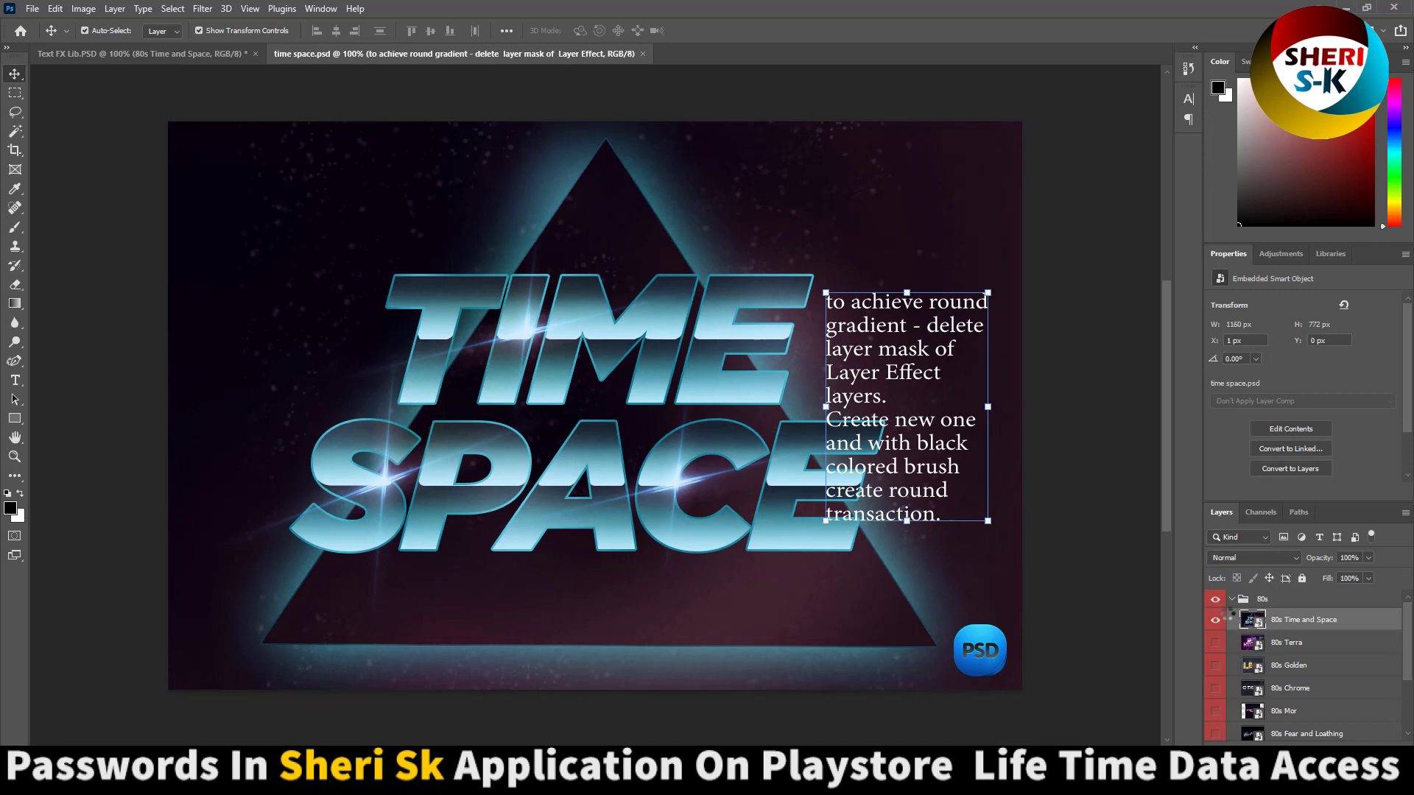
key(Delete)
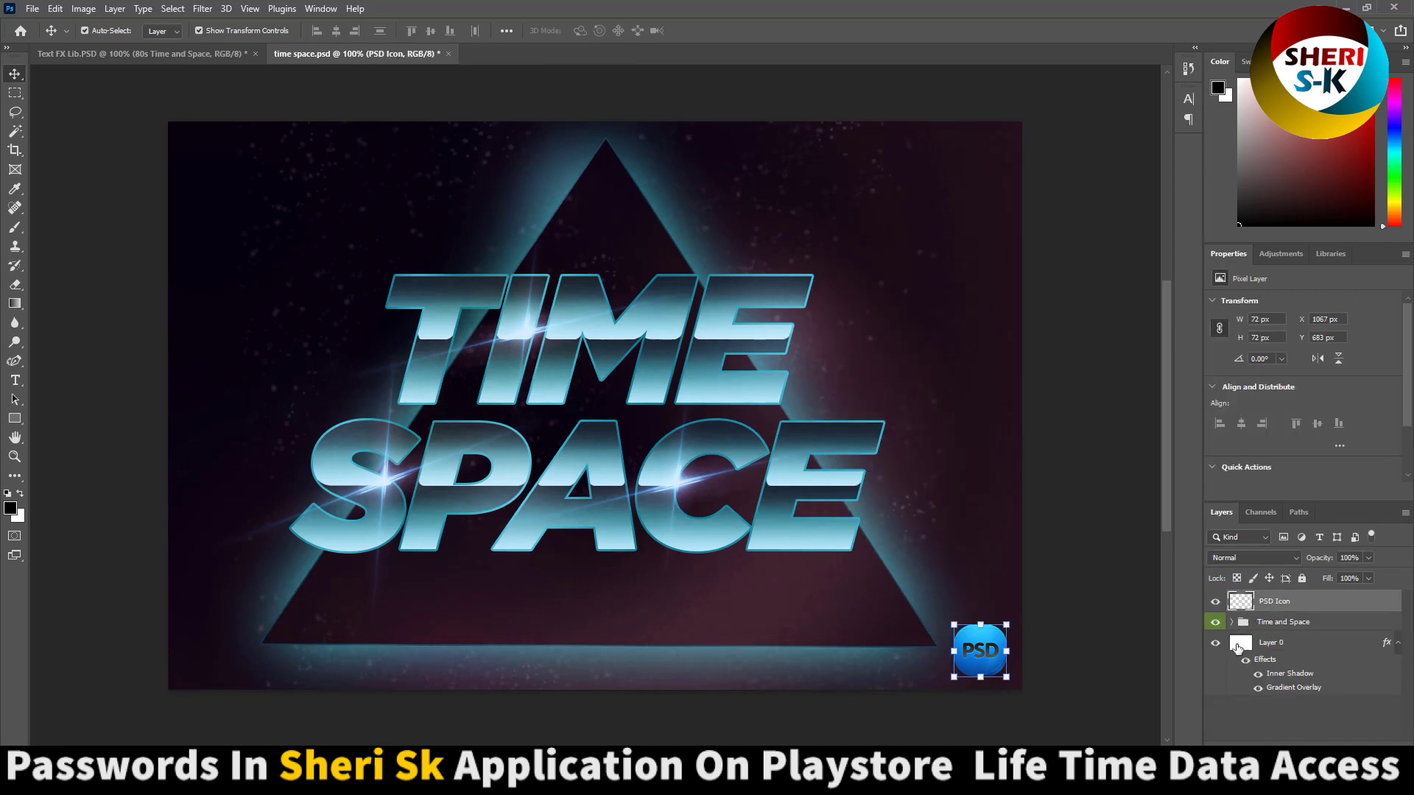
click(1239, 630)
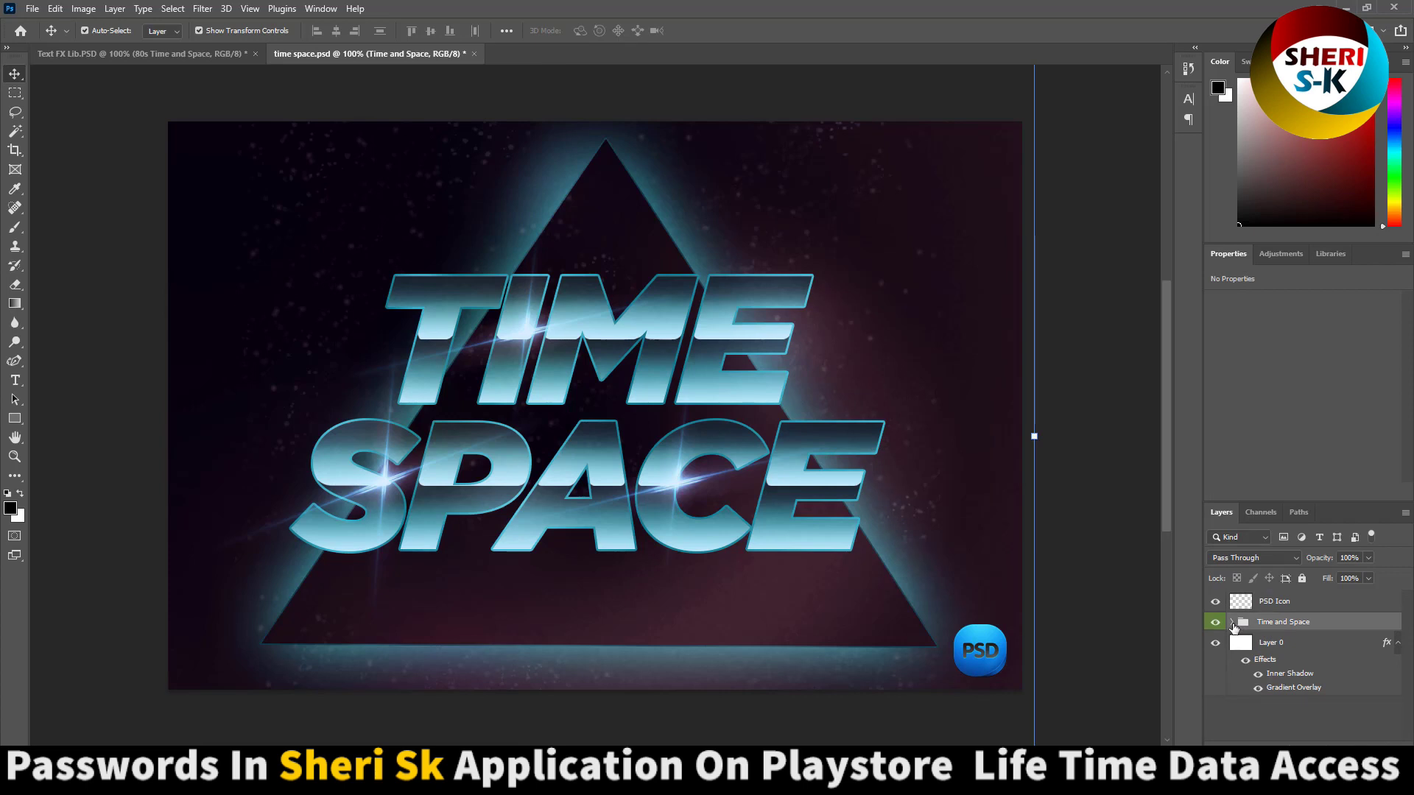
key(Delete)
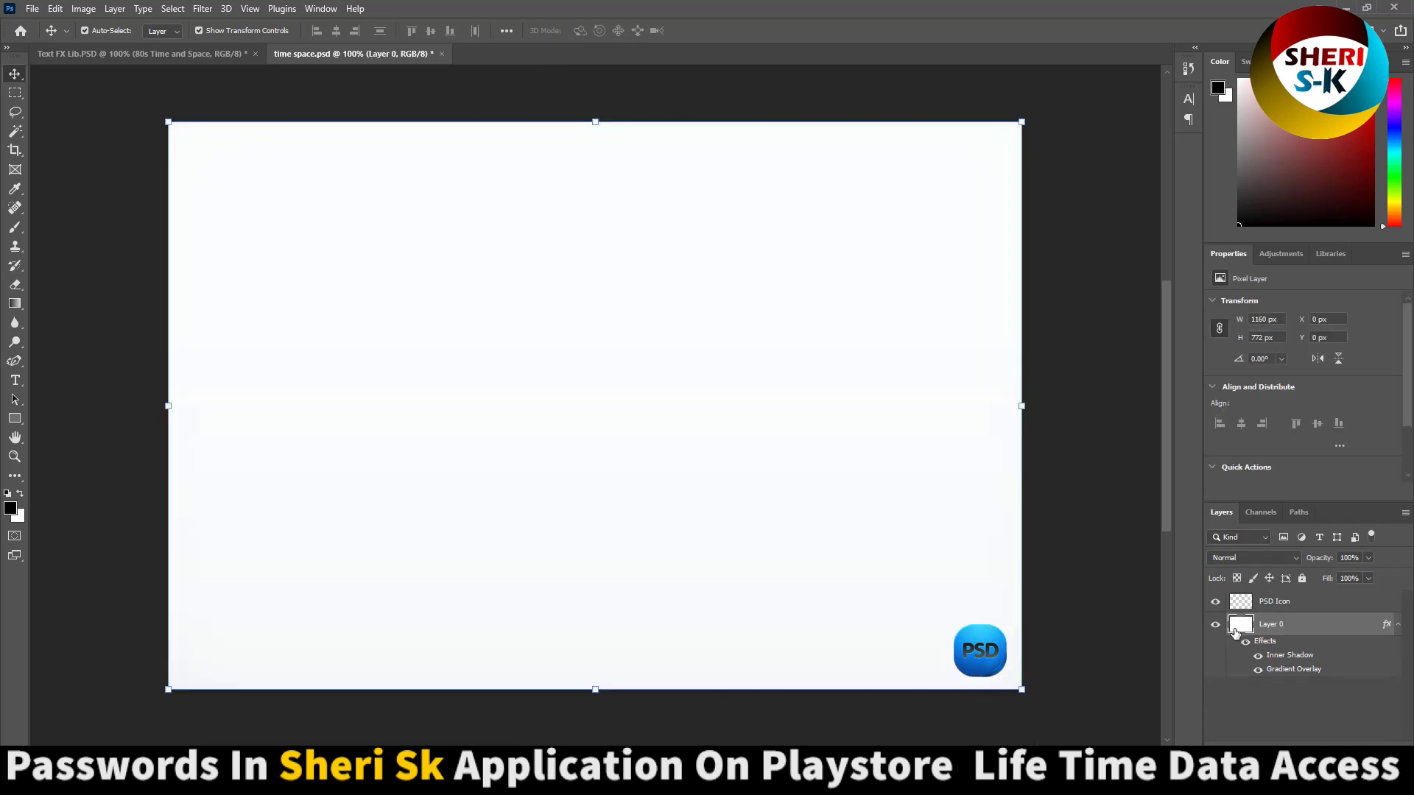
key(ctrl+z)
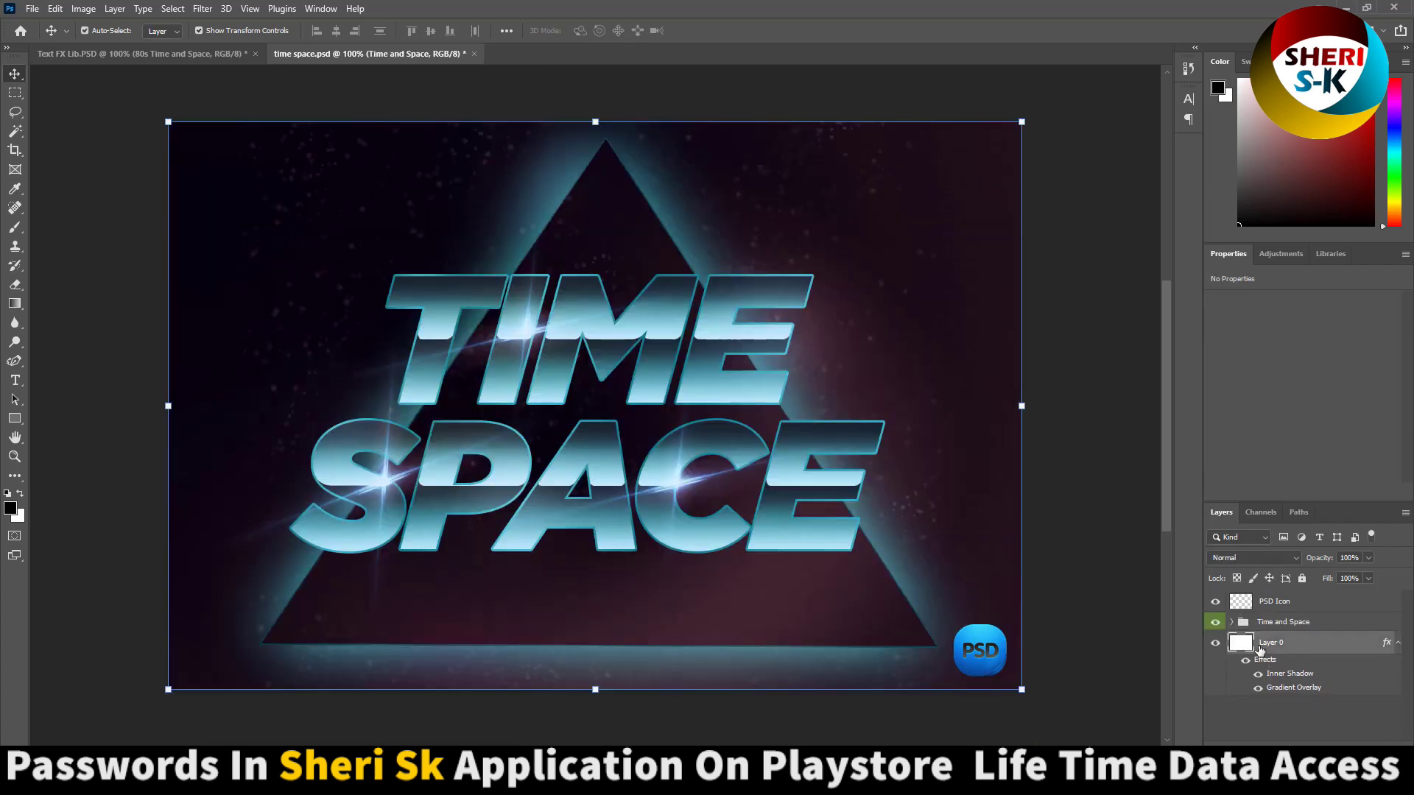
Move Layer 0 into the Time and Space group and inspect its Grain, SPACE, Time and Black back layers
drag(1261, 648, 1246, 613)
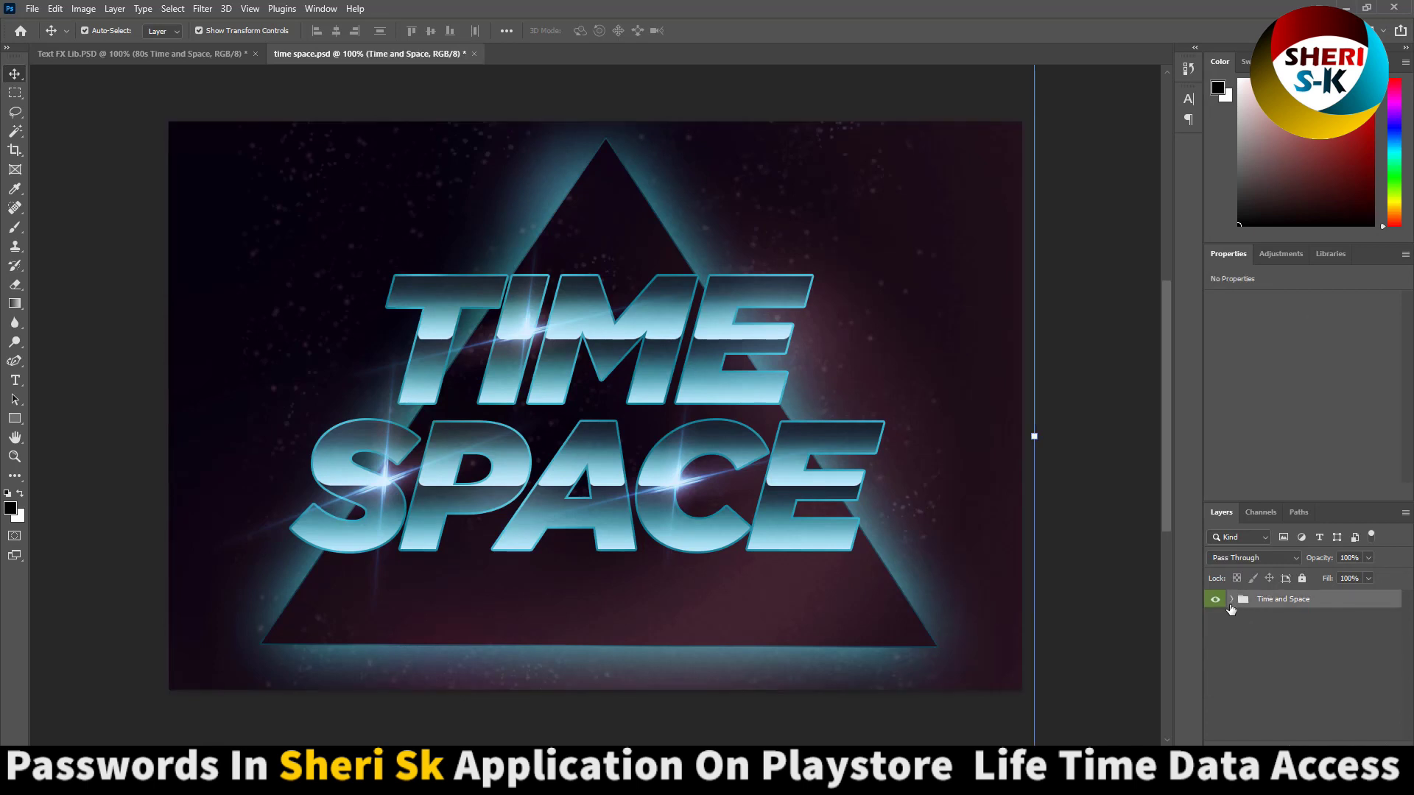
click(1231, 599)
click(1287, 661)
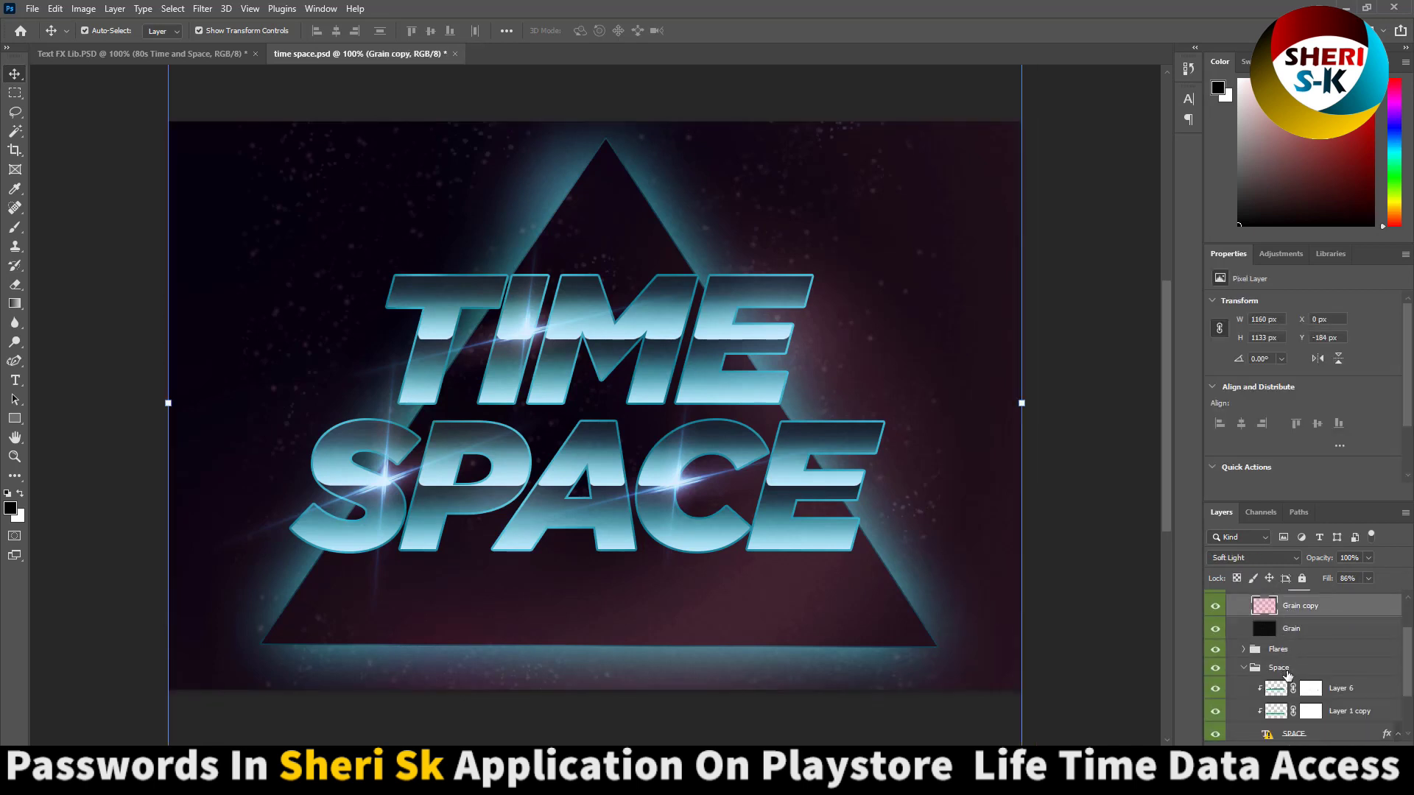
scroll(1286, 673, down, 2)
click(1292, 665)
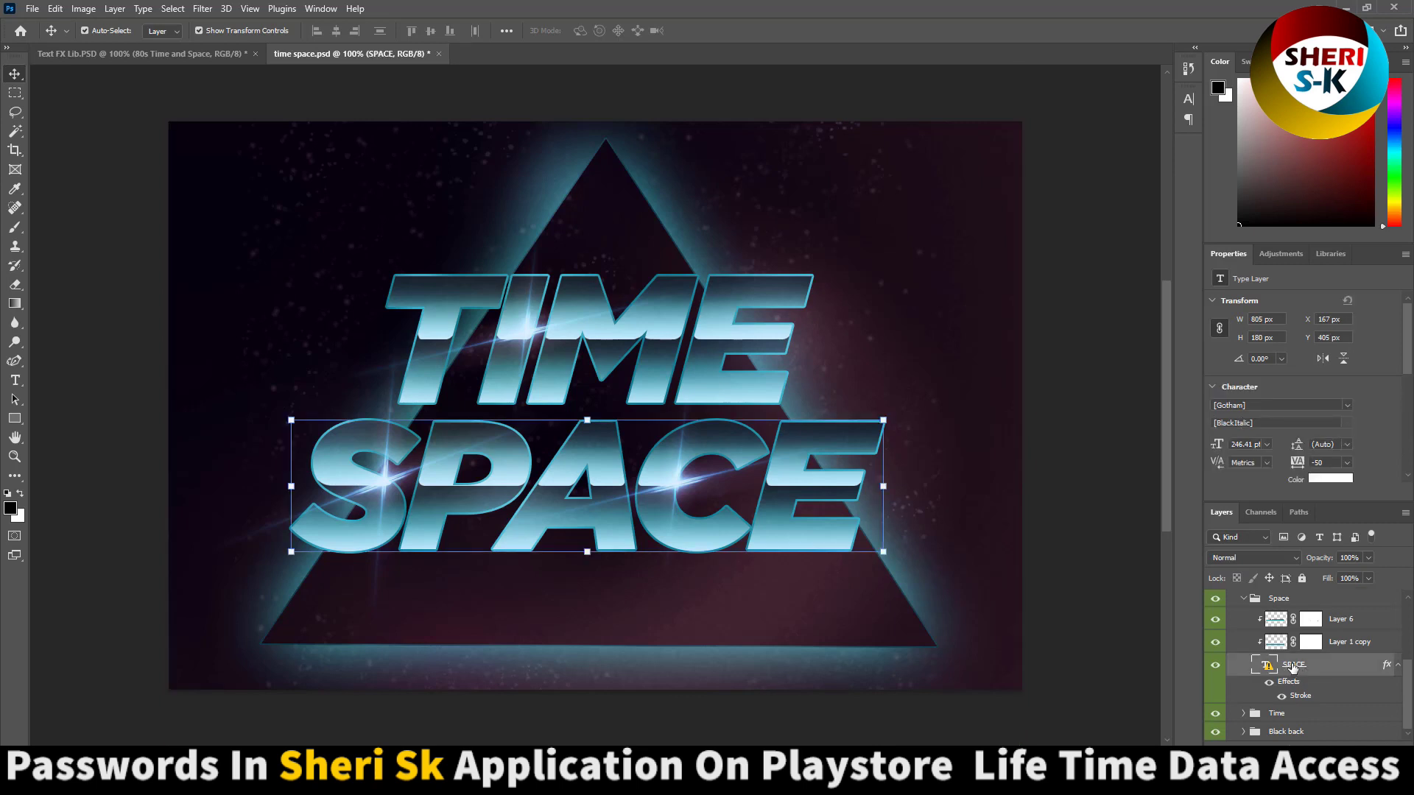
click(1278, 714)
click(1283, 732)
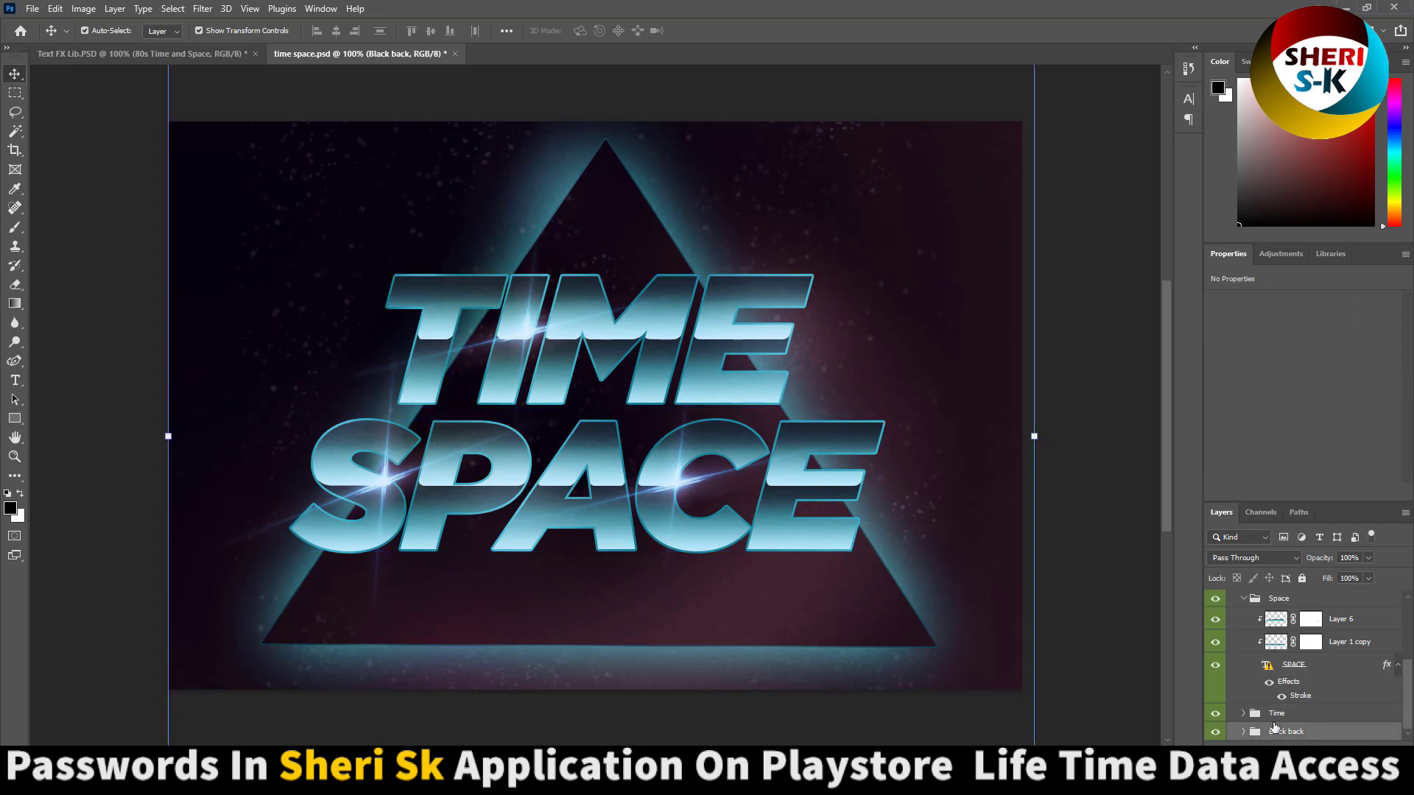
scroll(1303, 696, up, 2)
scroll(1303, 696, up, 1)
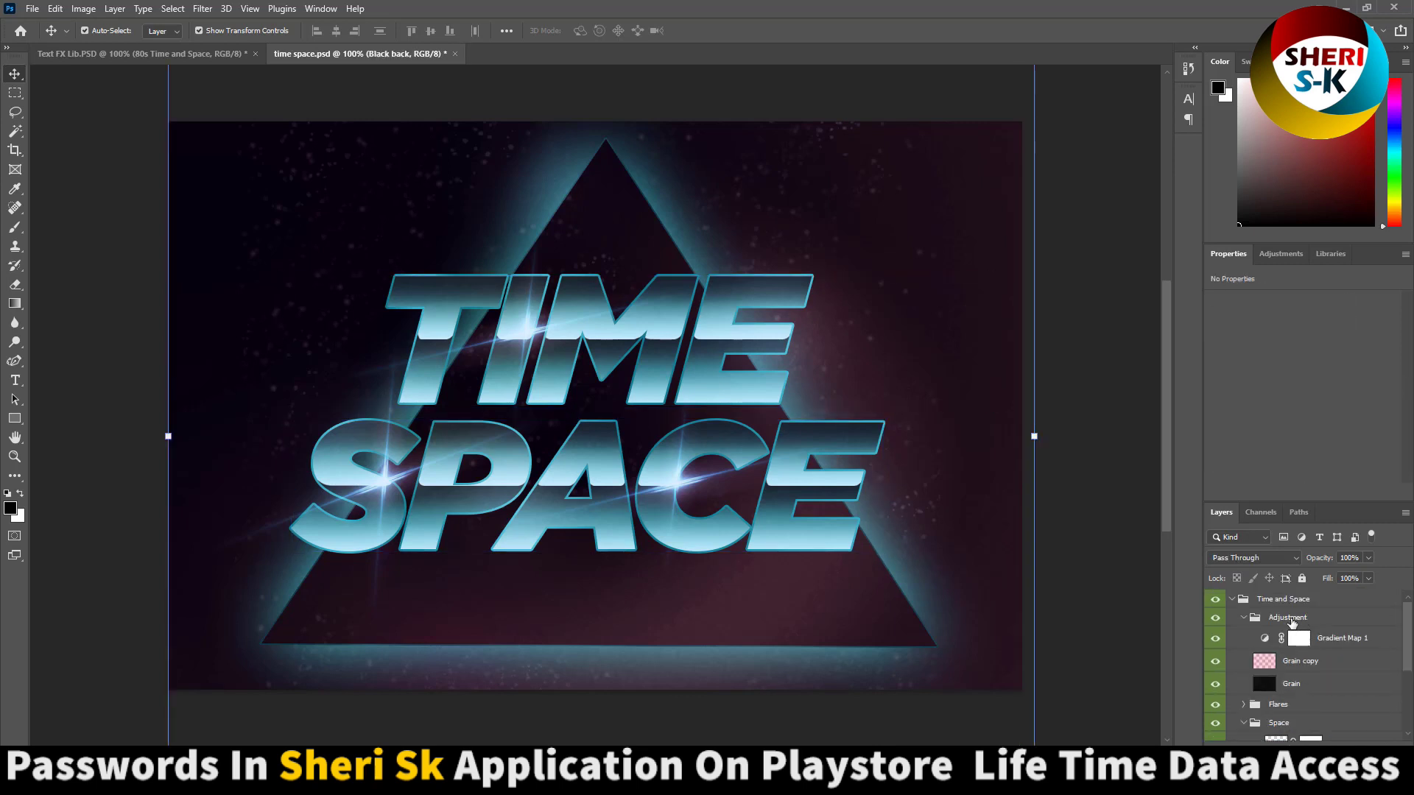
Compare the effect with Grain hidden and shown, then close time space.psd without saving
click(1264, 690)
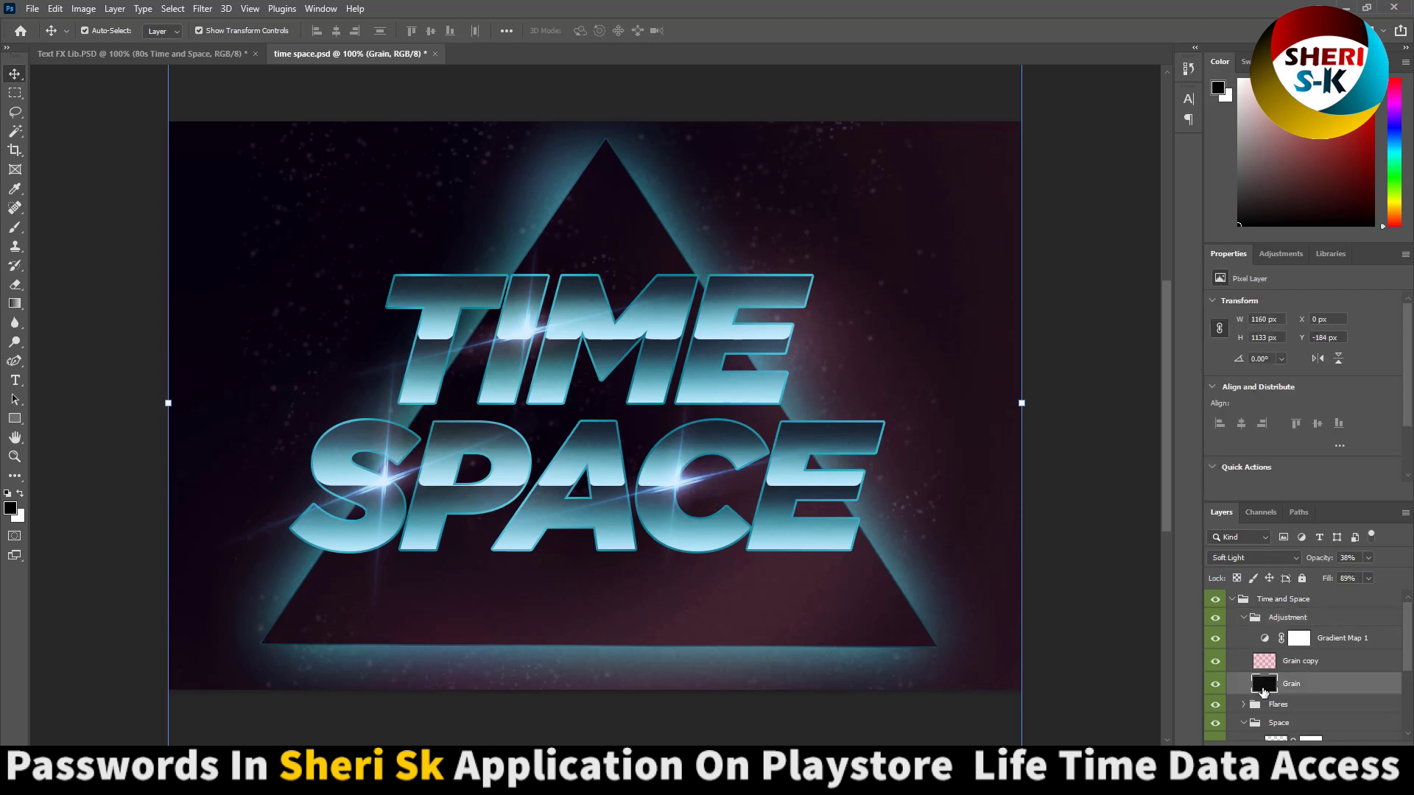
click(1215, 684)
click(1215, 684)
scroll(1278, 707, down, 2)
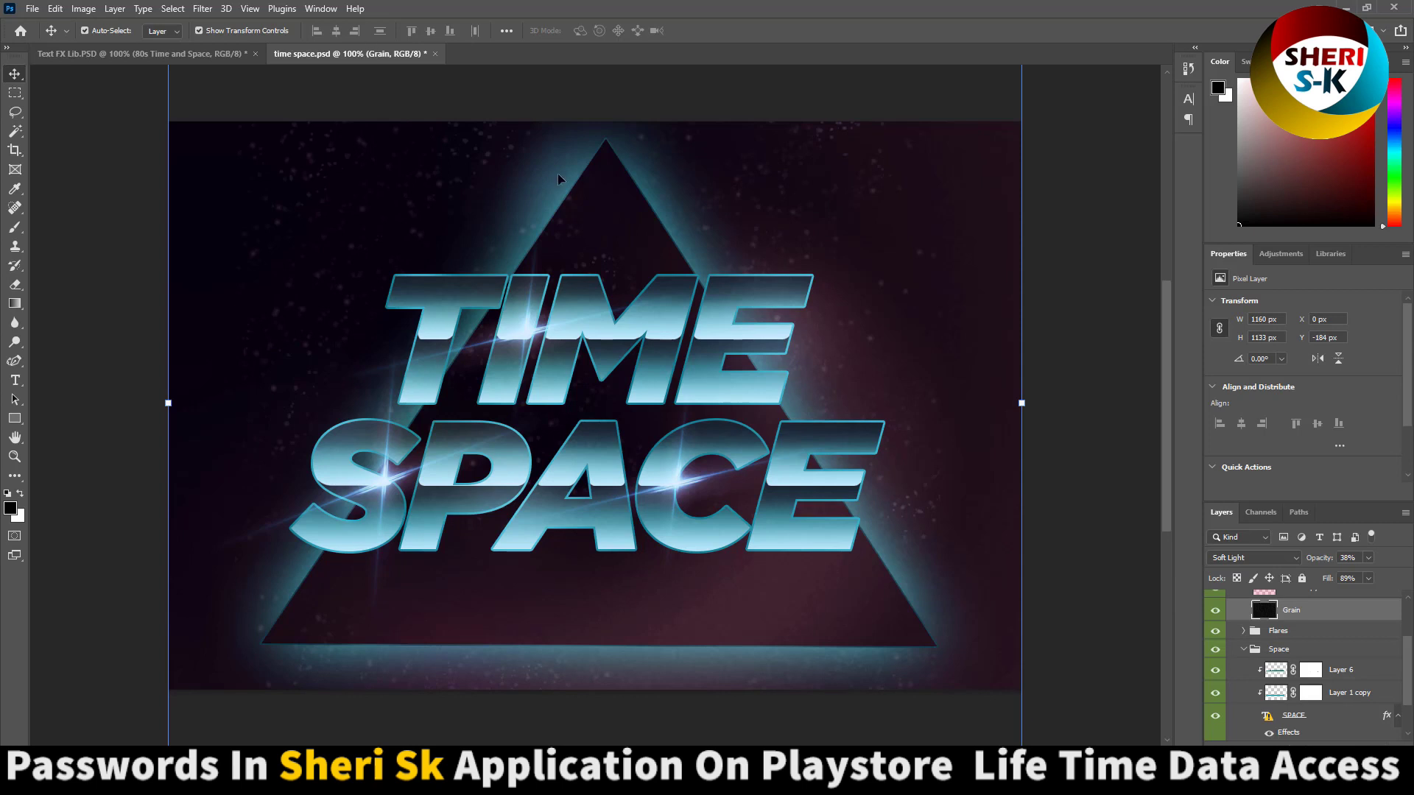
click(434, 54)
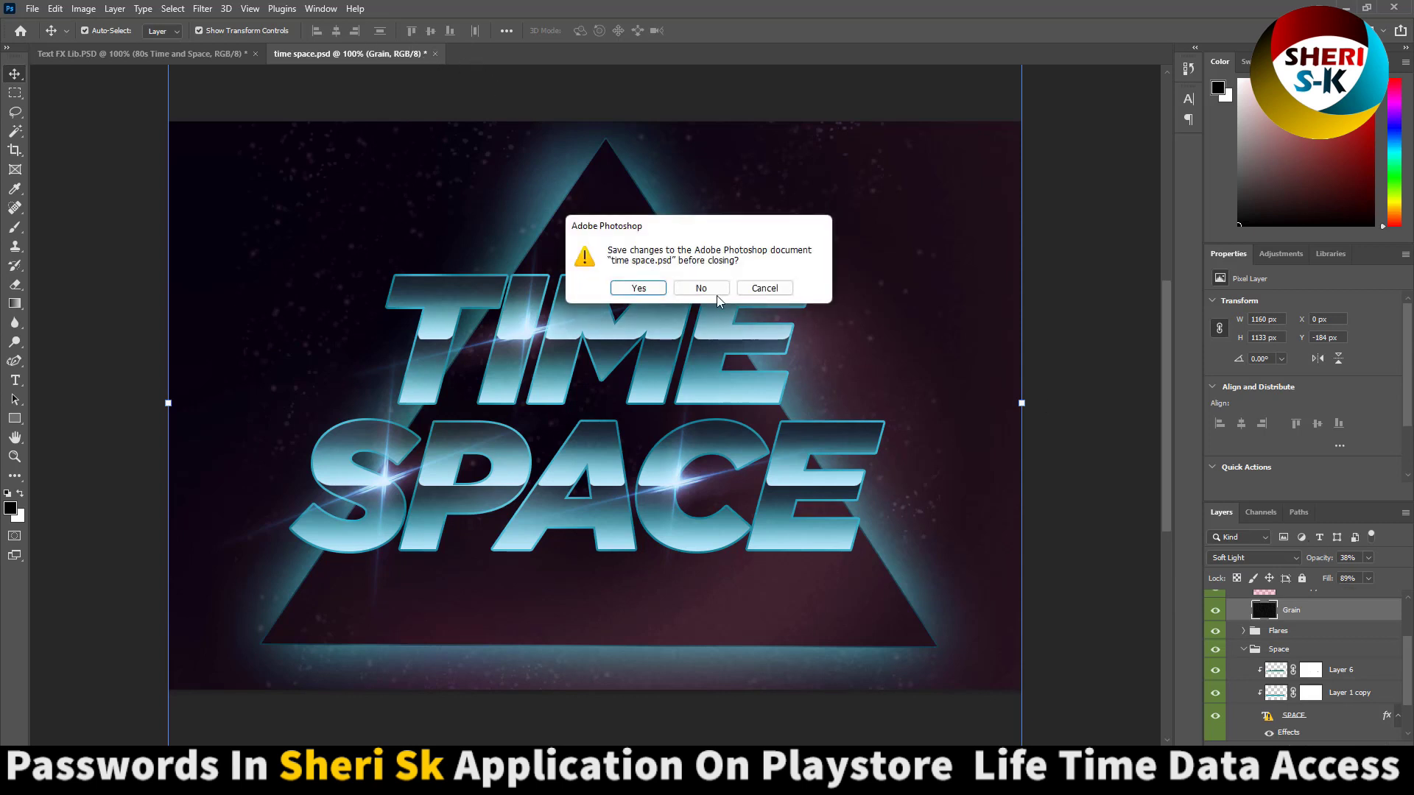
click(715, 293)
Swap the preview from 80s Time and Space to 80s Terra and open its smart object
click(1272, 632)
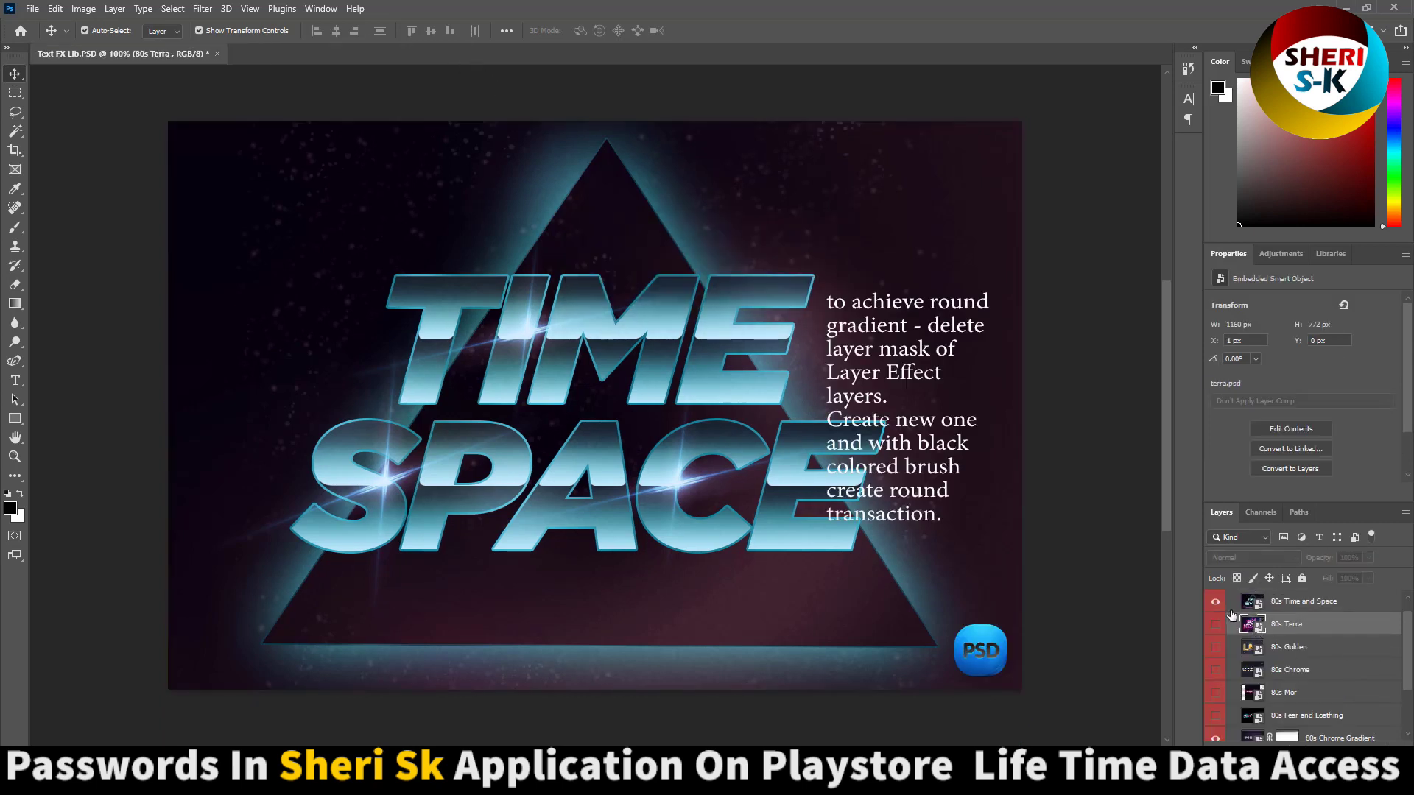
click(1215, 601)
click(1215, 624)
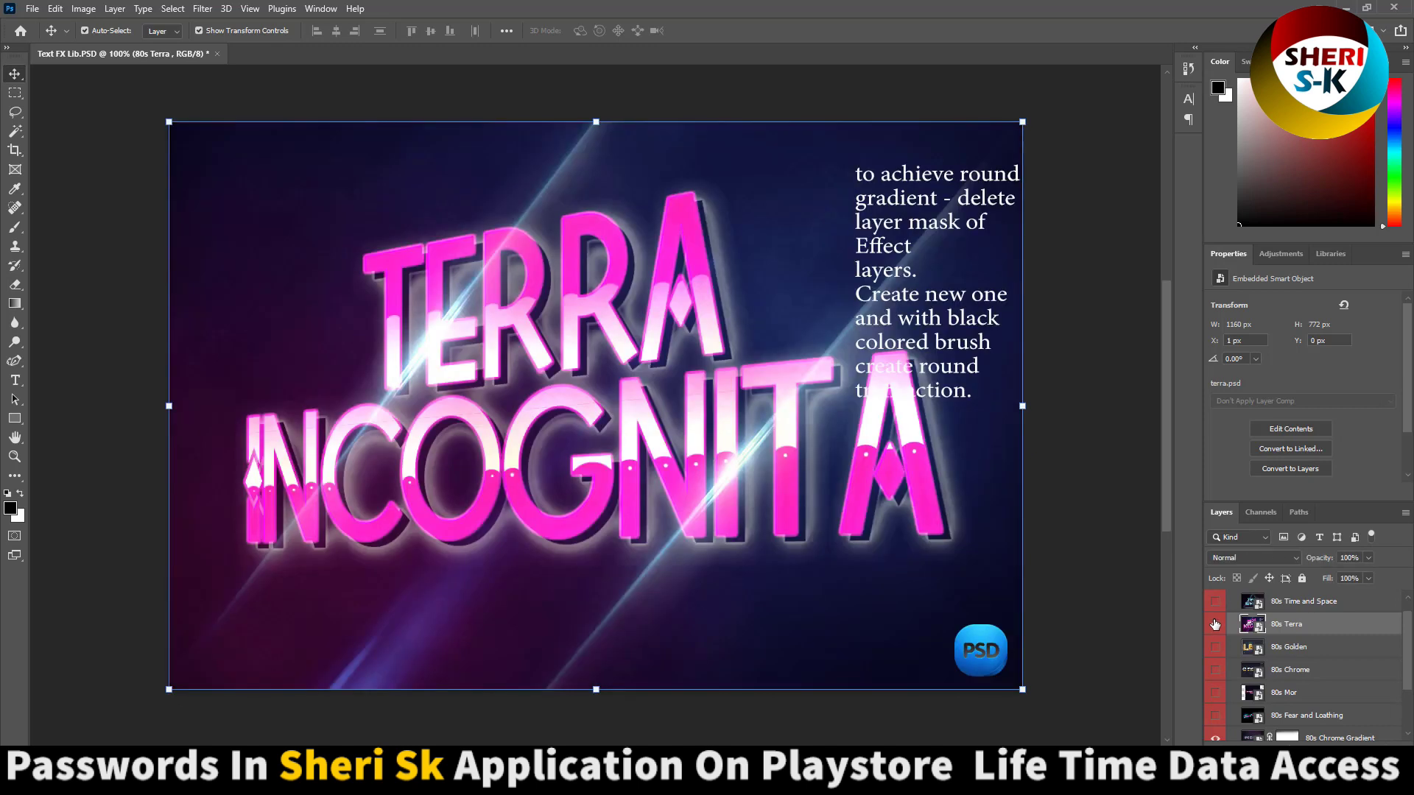
double_click(1252, 625)
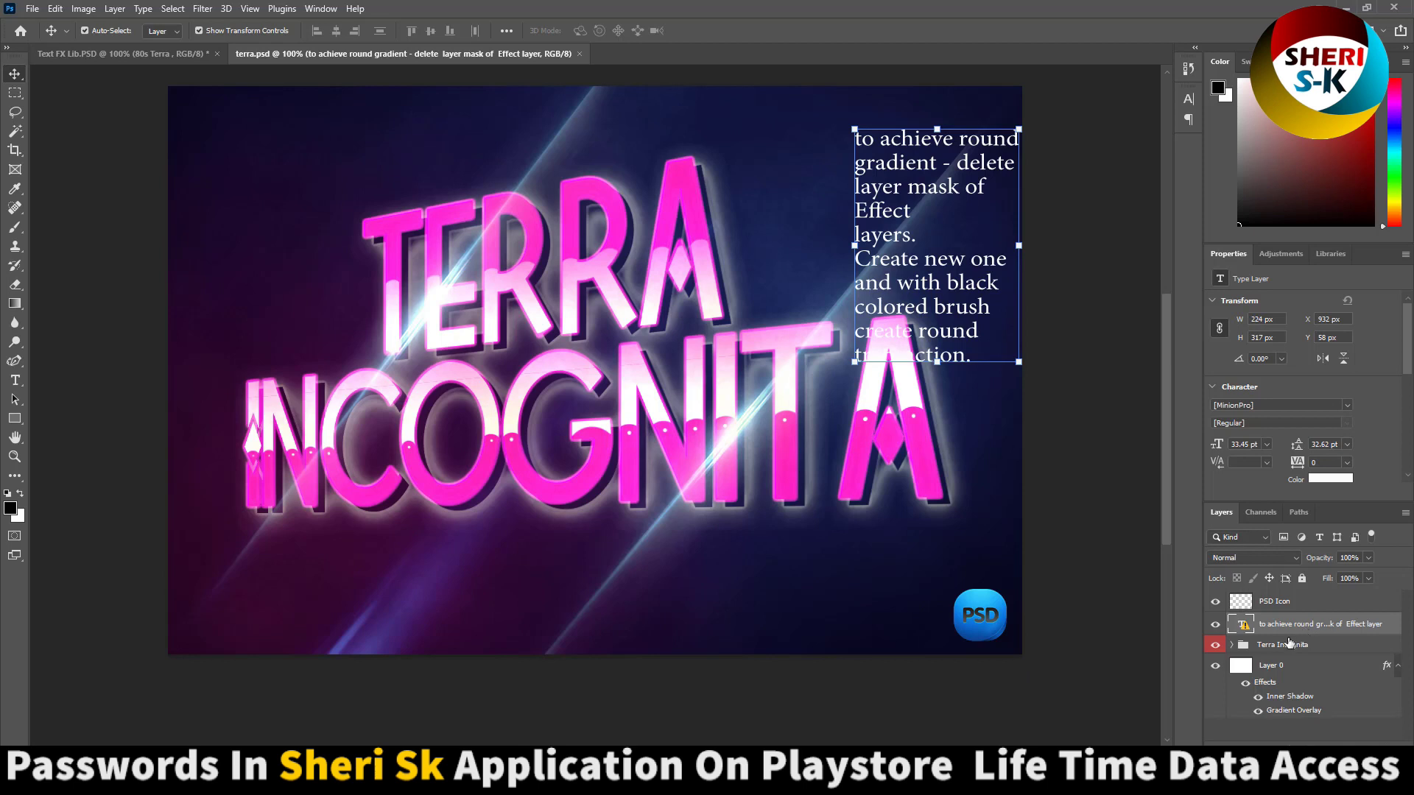
Expand the Terra Incognita and Text groups and select the 2 Click to Edit layer
click(1235, 653)
click(1232, 646)
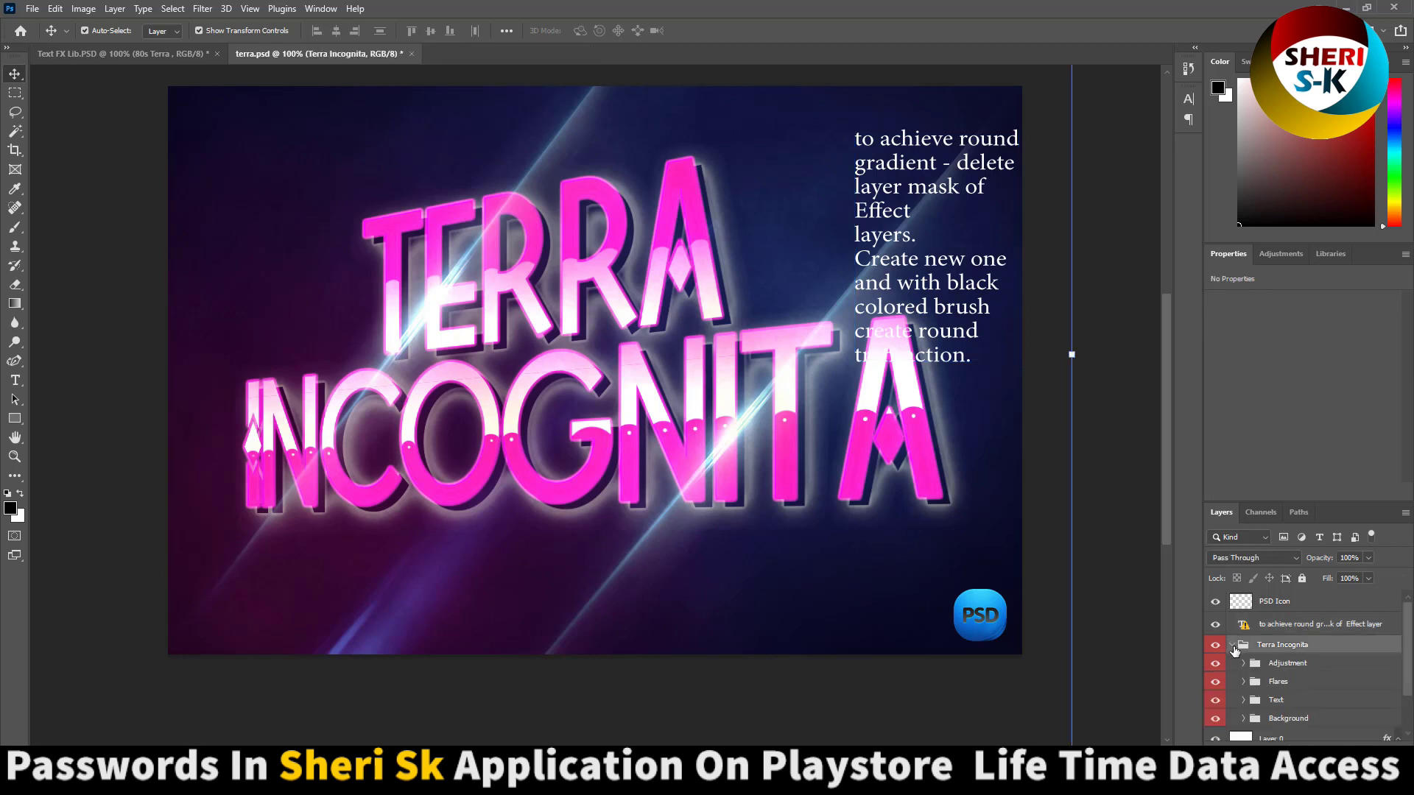
click(1299, 688)
double_click(1304, 654)
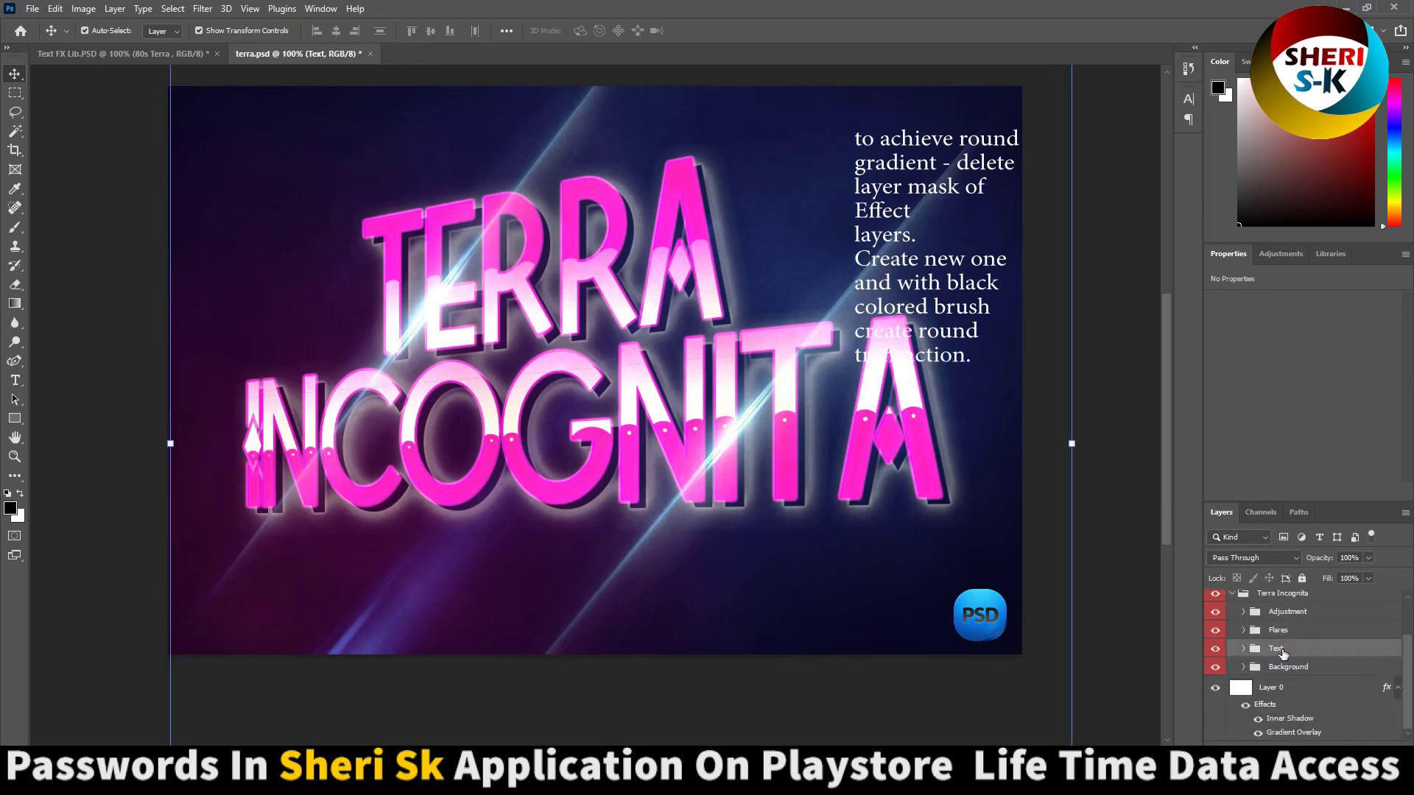
click(1244, 648)
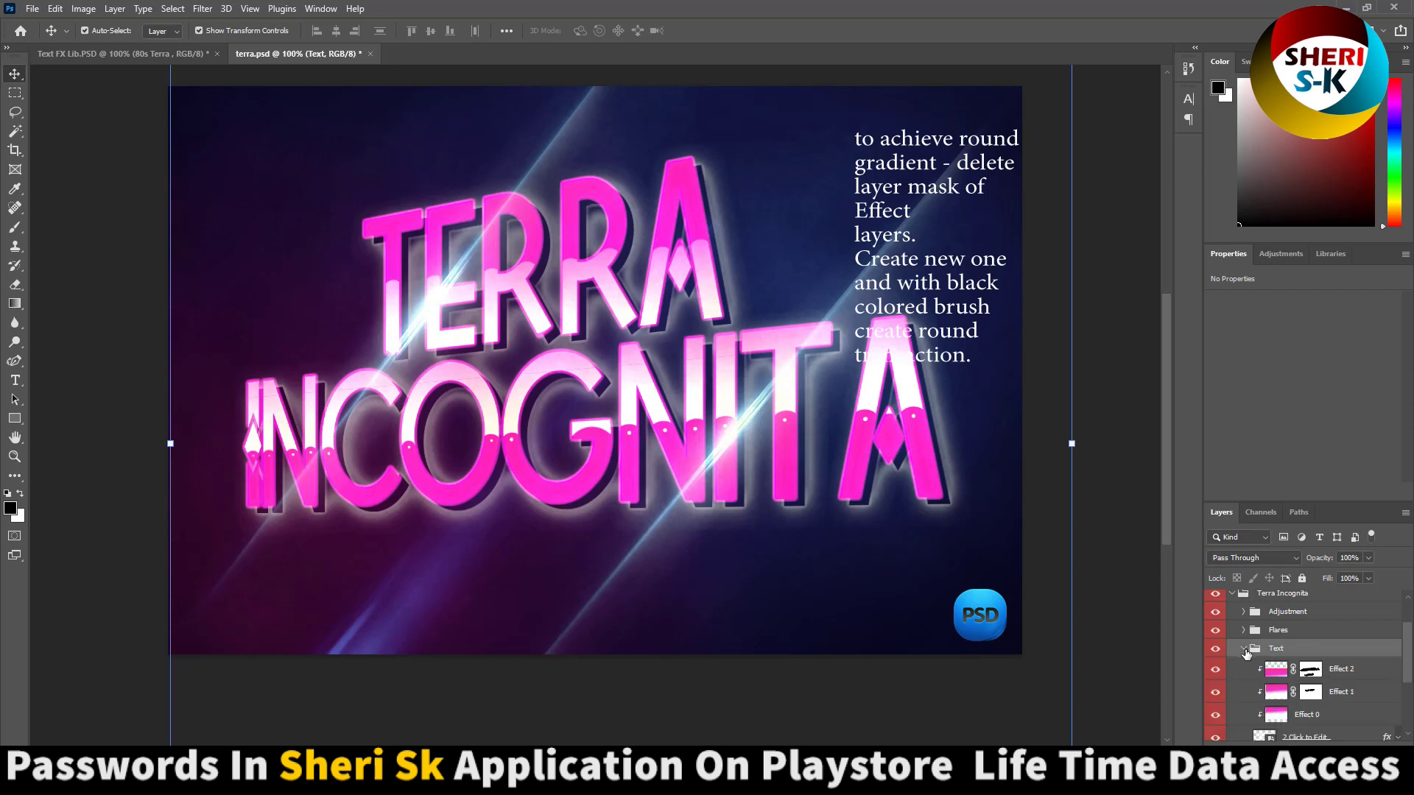
scroll(1312, 692, down, 2)
click(1268, 672)
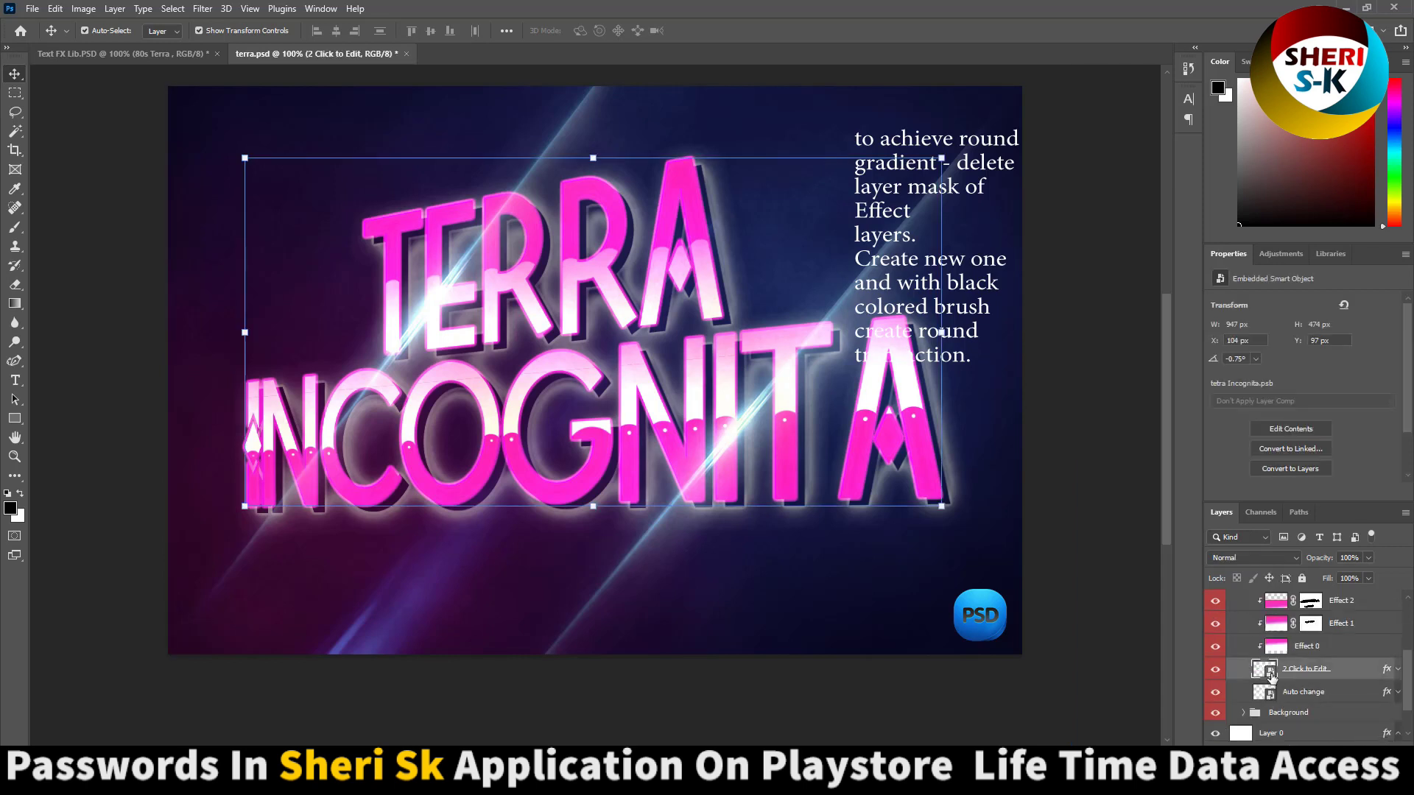
Open the 2 Click to Edit contents, accept a replacement font, and enter the new name text
double_click(1266, 670)
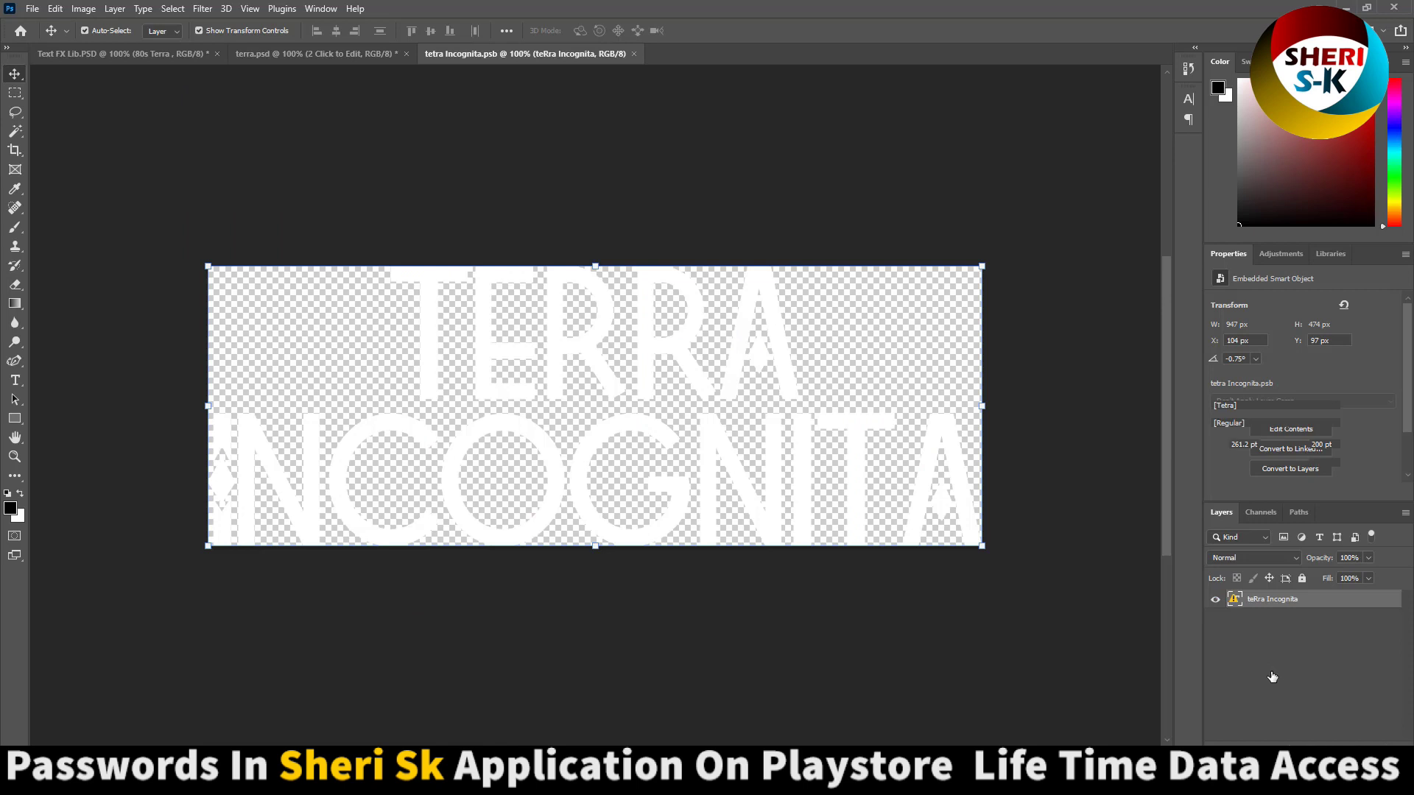
double_click(731, 469)
click(813, 346)
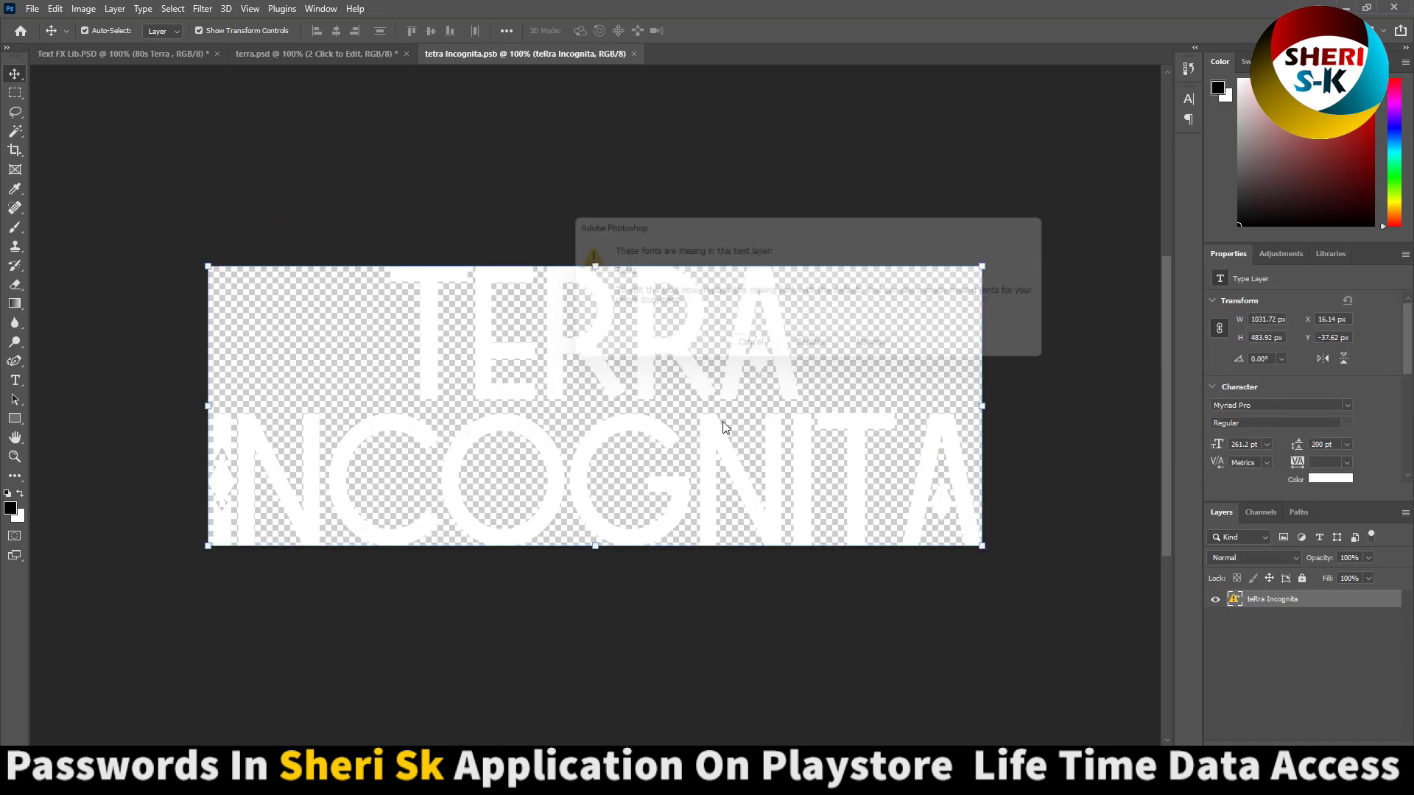
text(S)
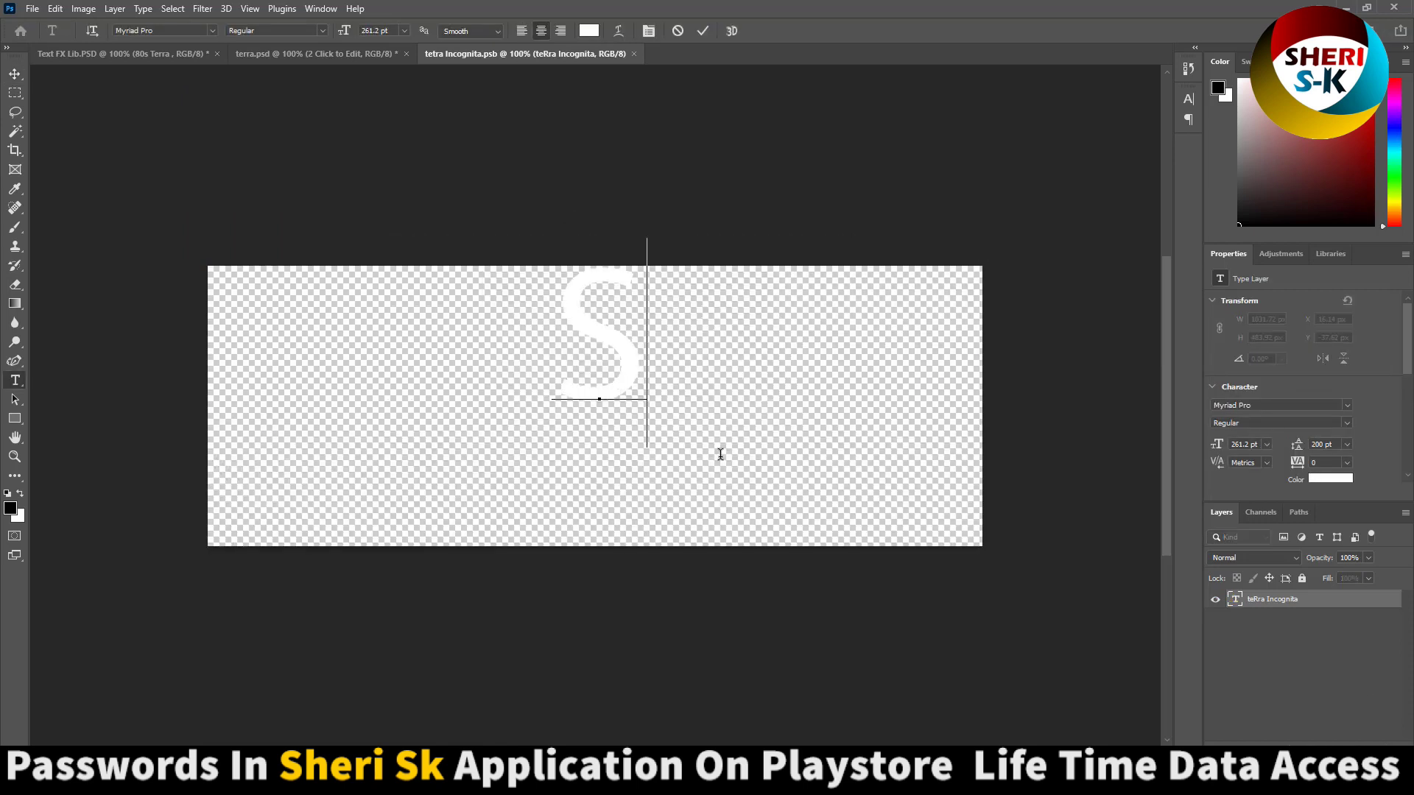
text(heri Sk)
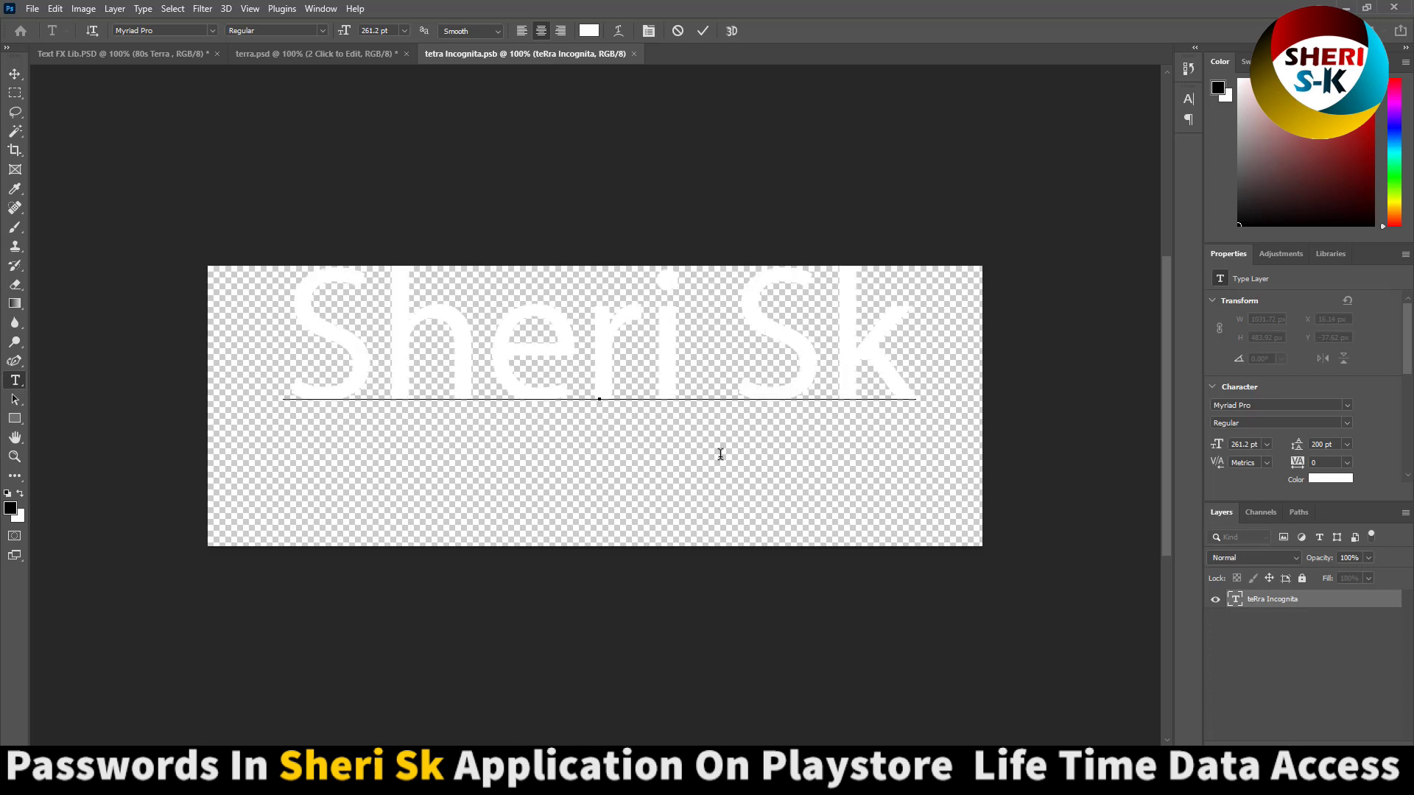
key(ctrl+Return)
Close the edited smart object to apply the text, then close terra.psd
key(v)
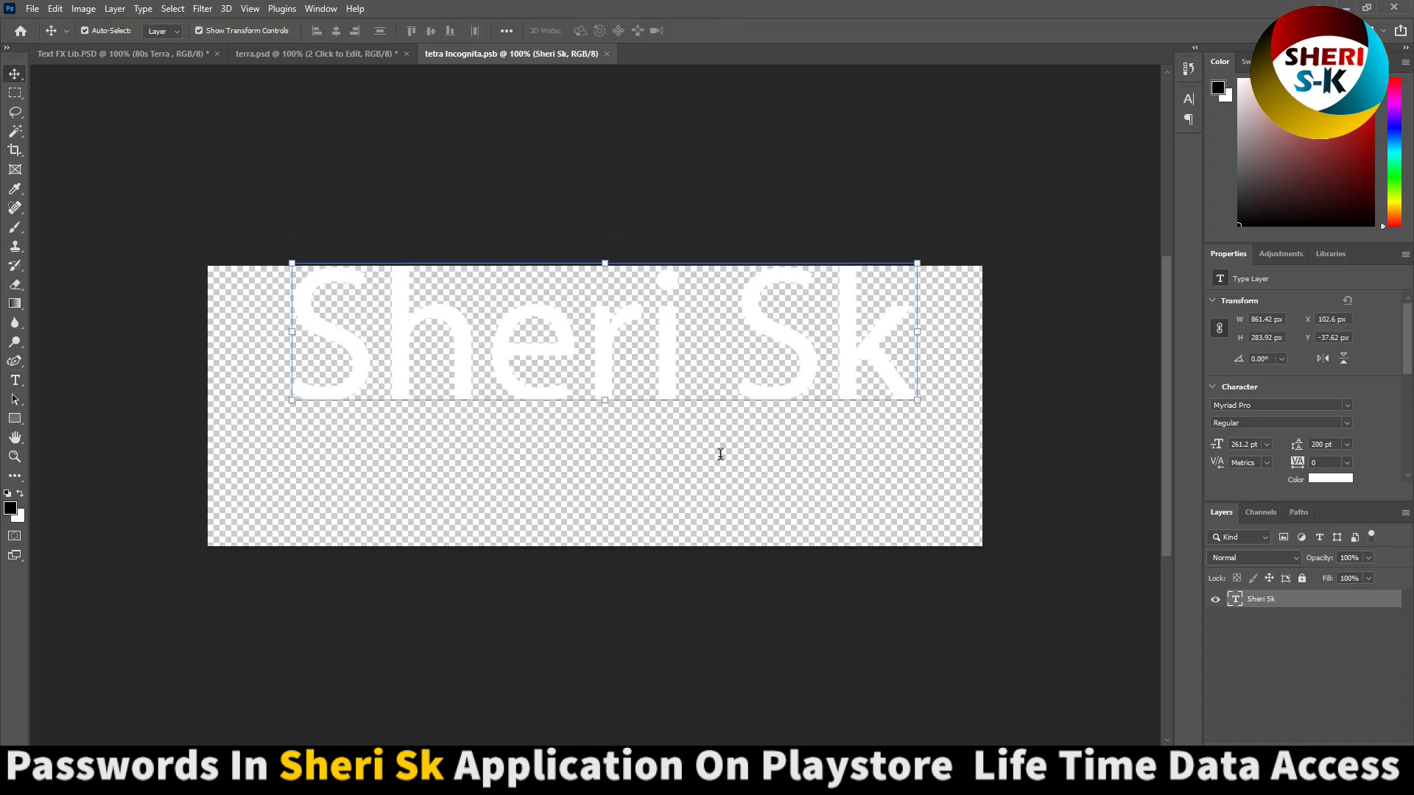
click(607, 54)
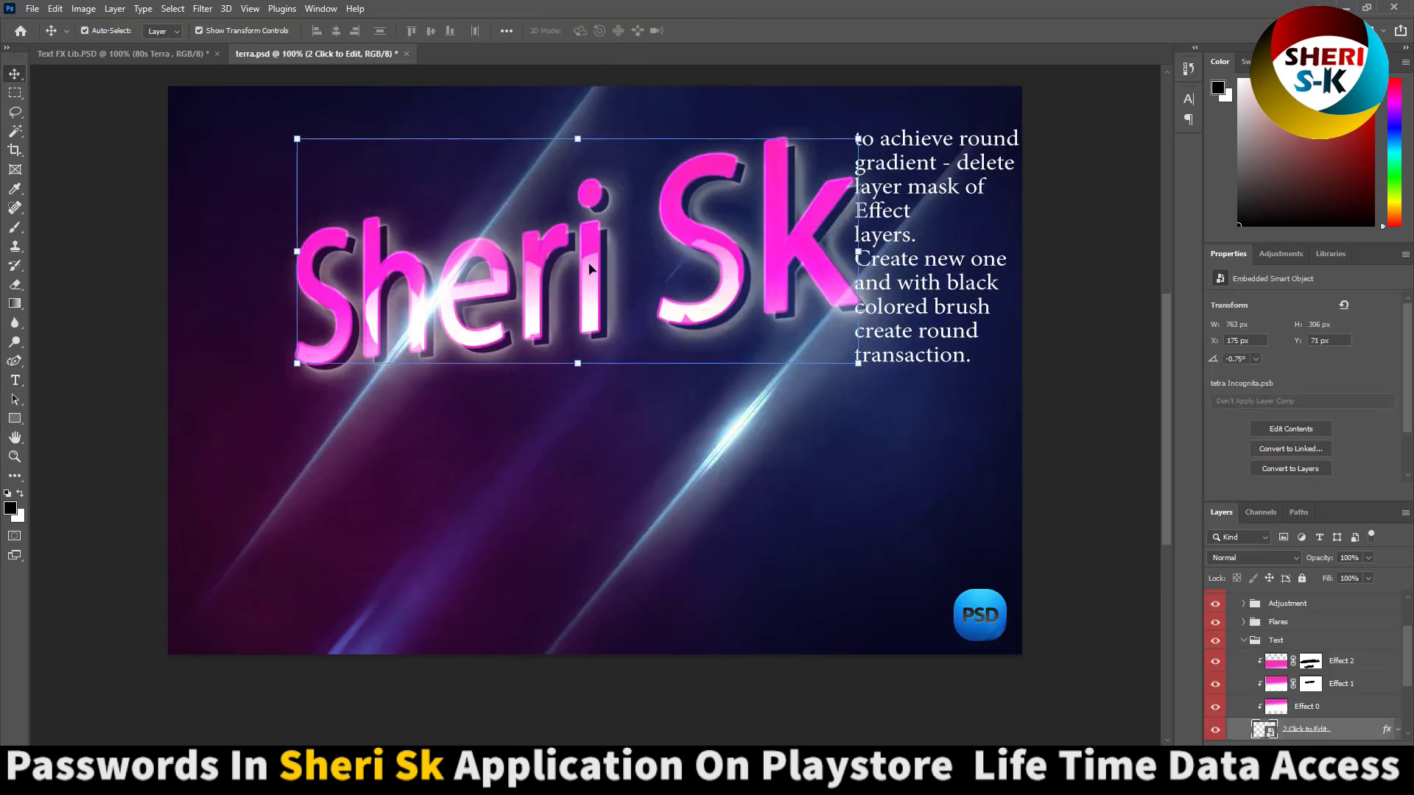
click(406, 53)
Close terra.psd and Text FX Lib without saving, then open Swooshes Lib from recent files
click(703, 288)
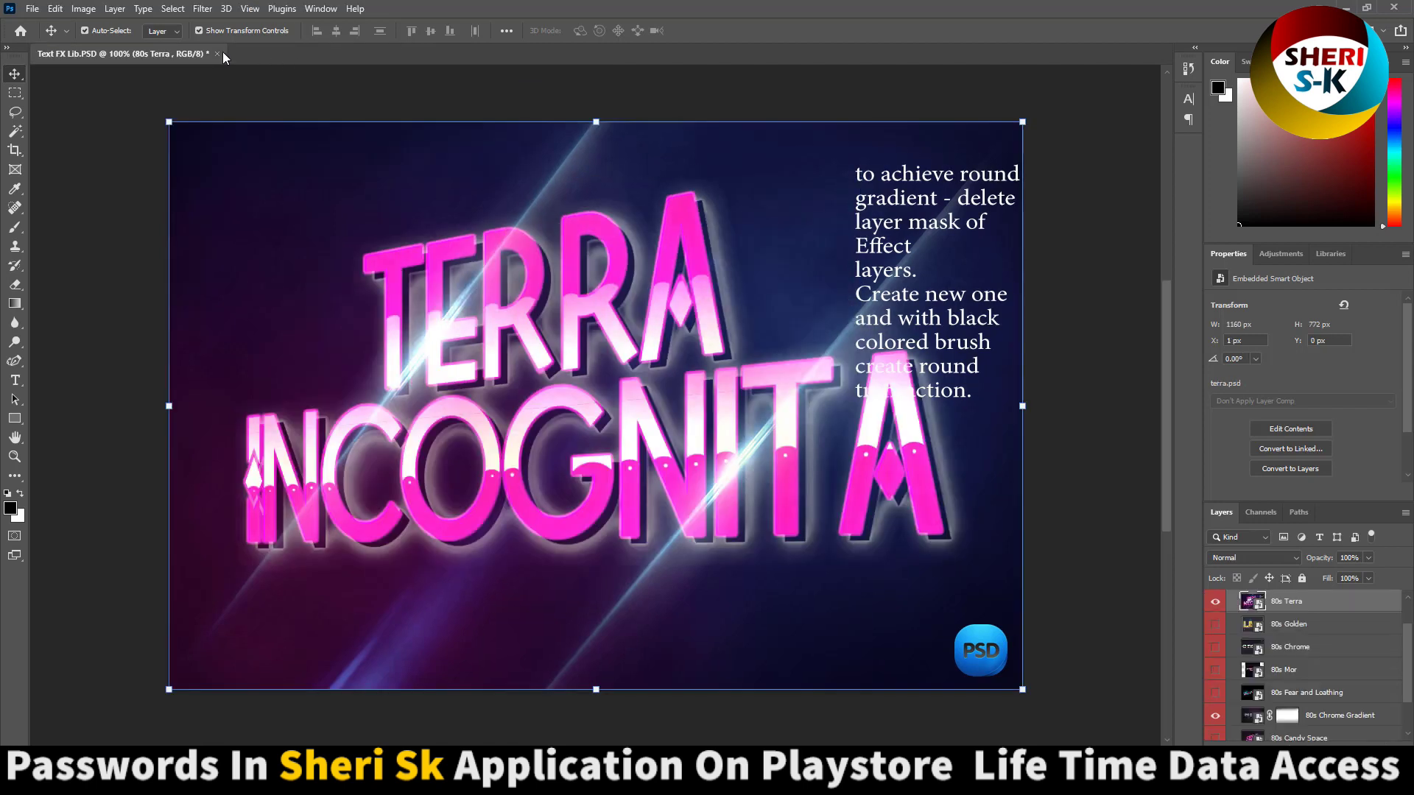
click(218, 53)
click(685, 289)
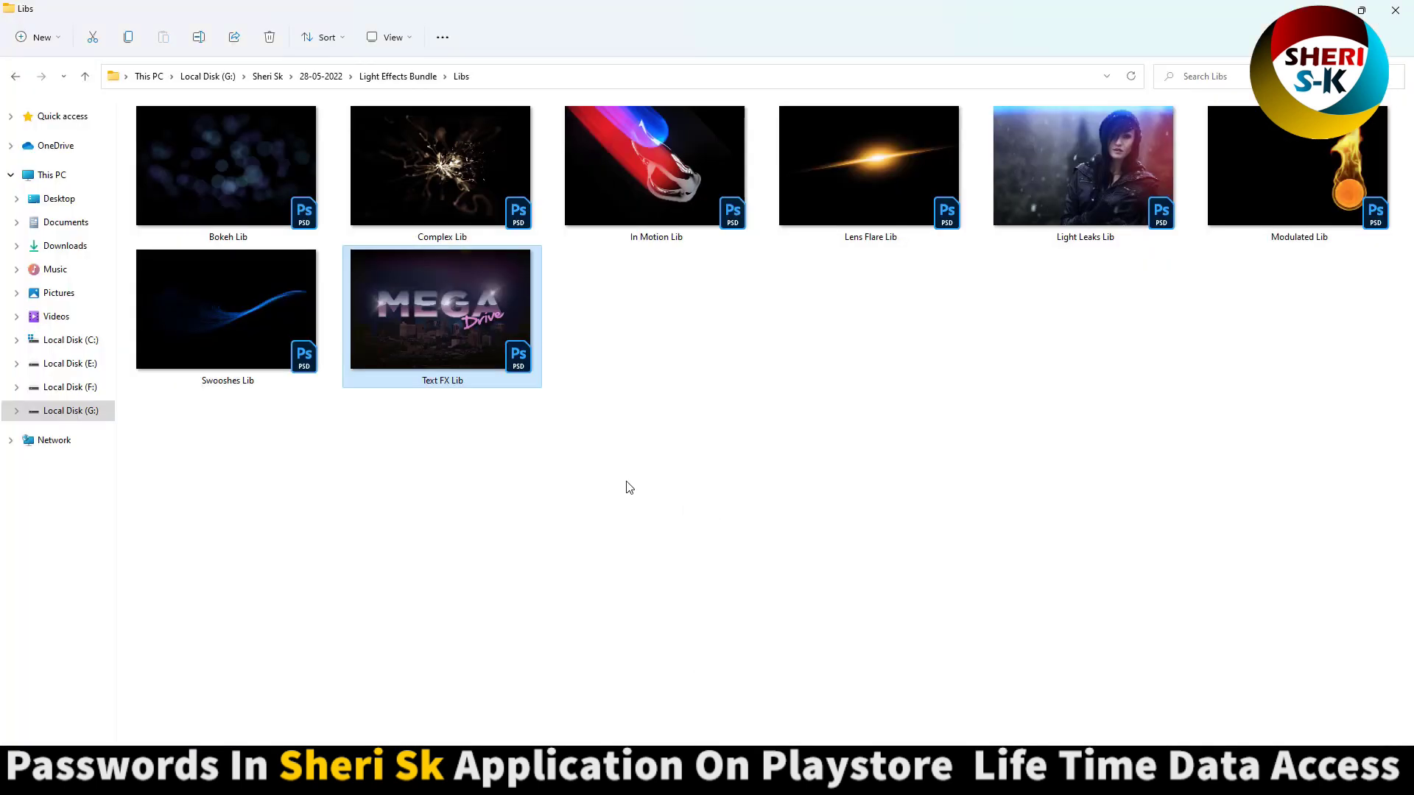
click(245, 305)
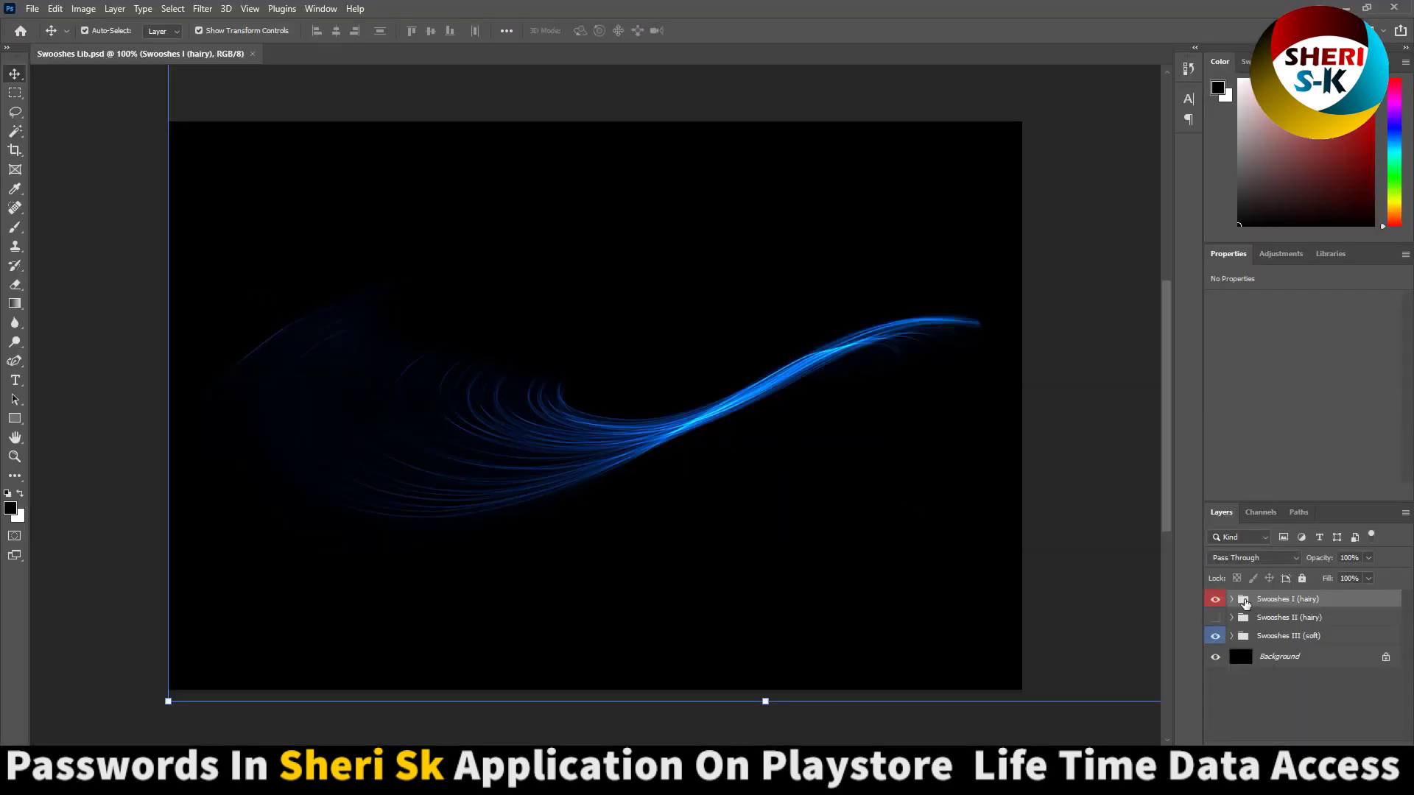
In Swooshes I (hairy), show the pink swoosh layer instead of the first, then return to File Explorer
click(1231, 600)
click(1252, 622)
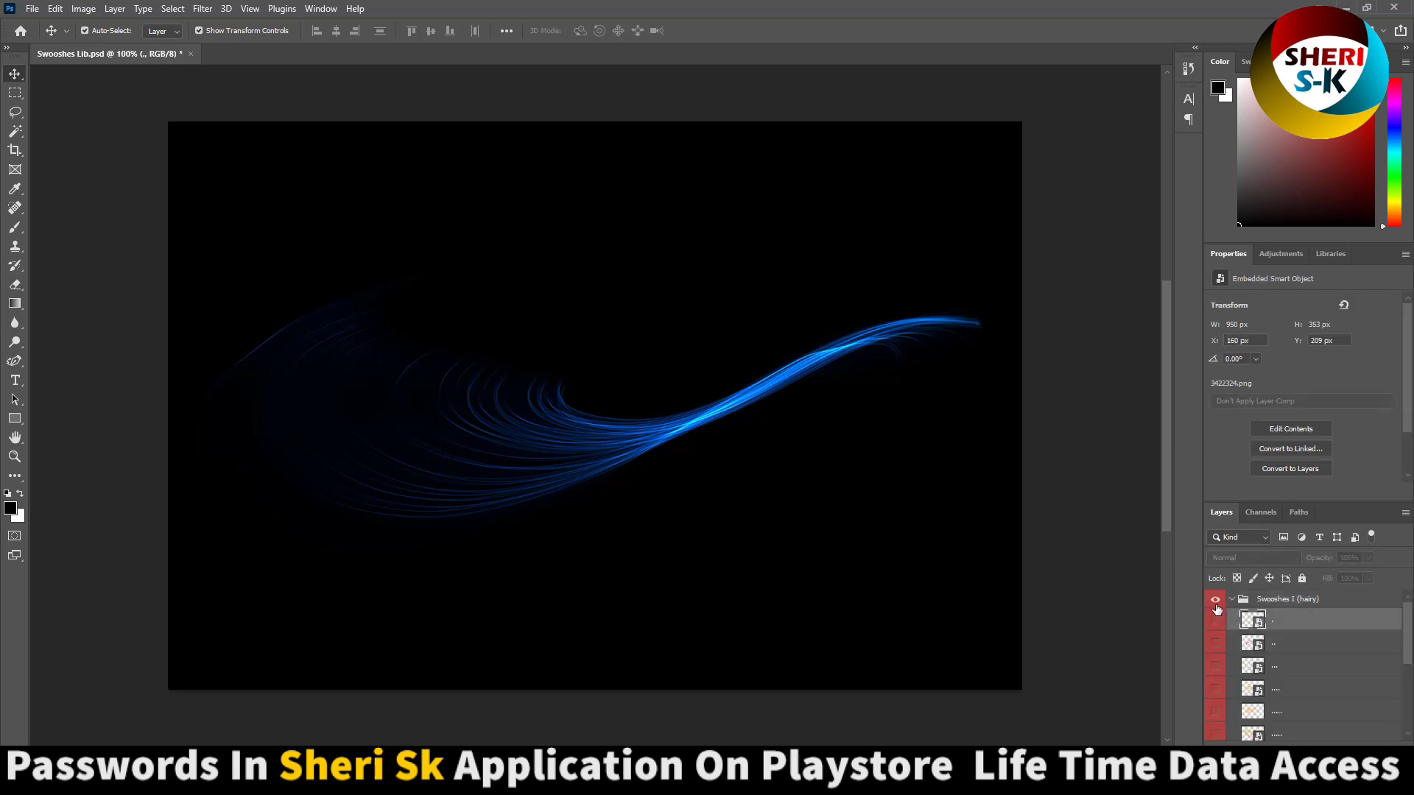
click(1217, 622)
click(1216, 622)
click(1217, 645)
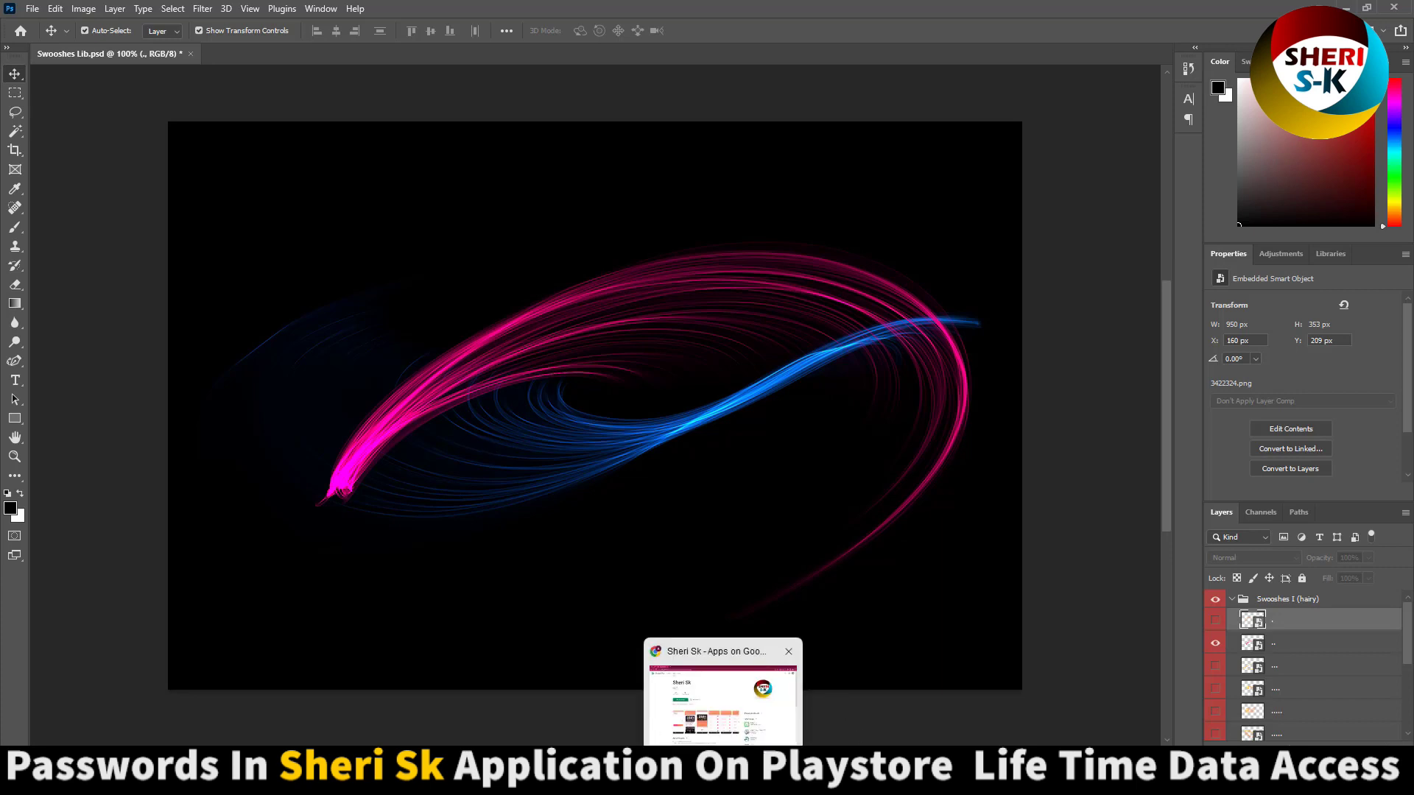
click(718, 696)
Go up from Libs to the Light Effects Bundle folder with nothing selected
click(704, 574)
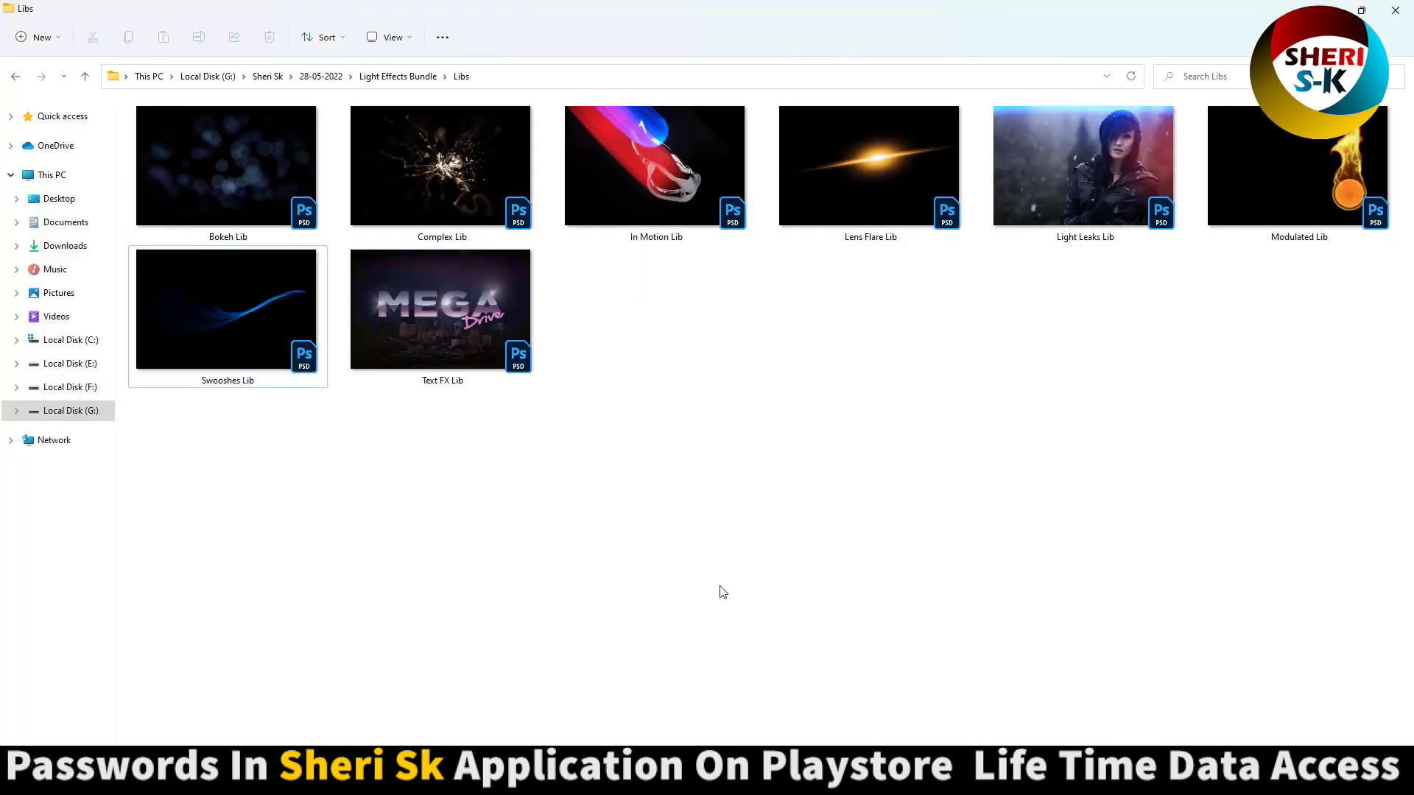
key(BackSpace)
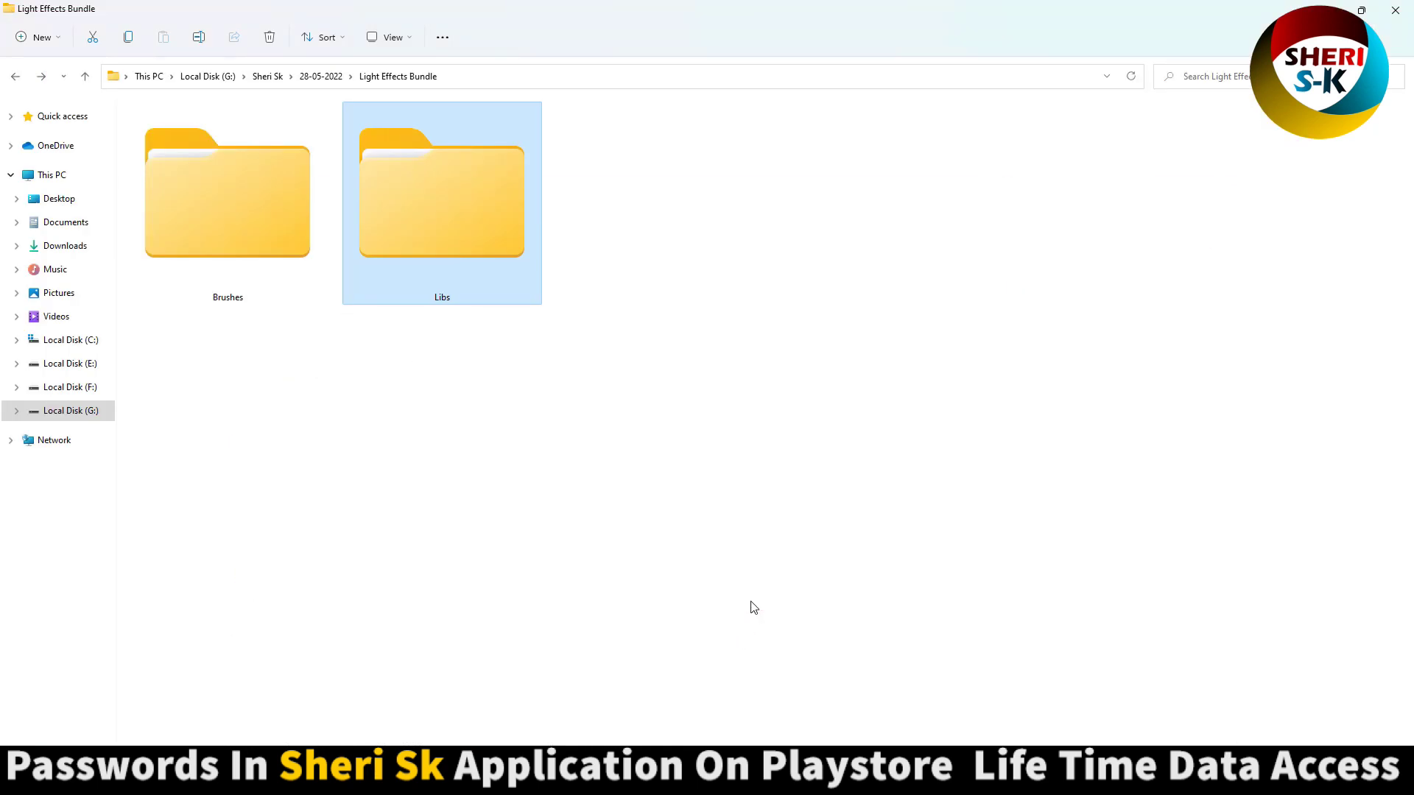
click(752, 607)
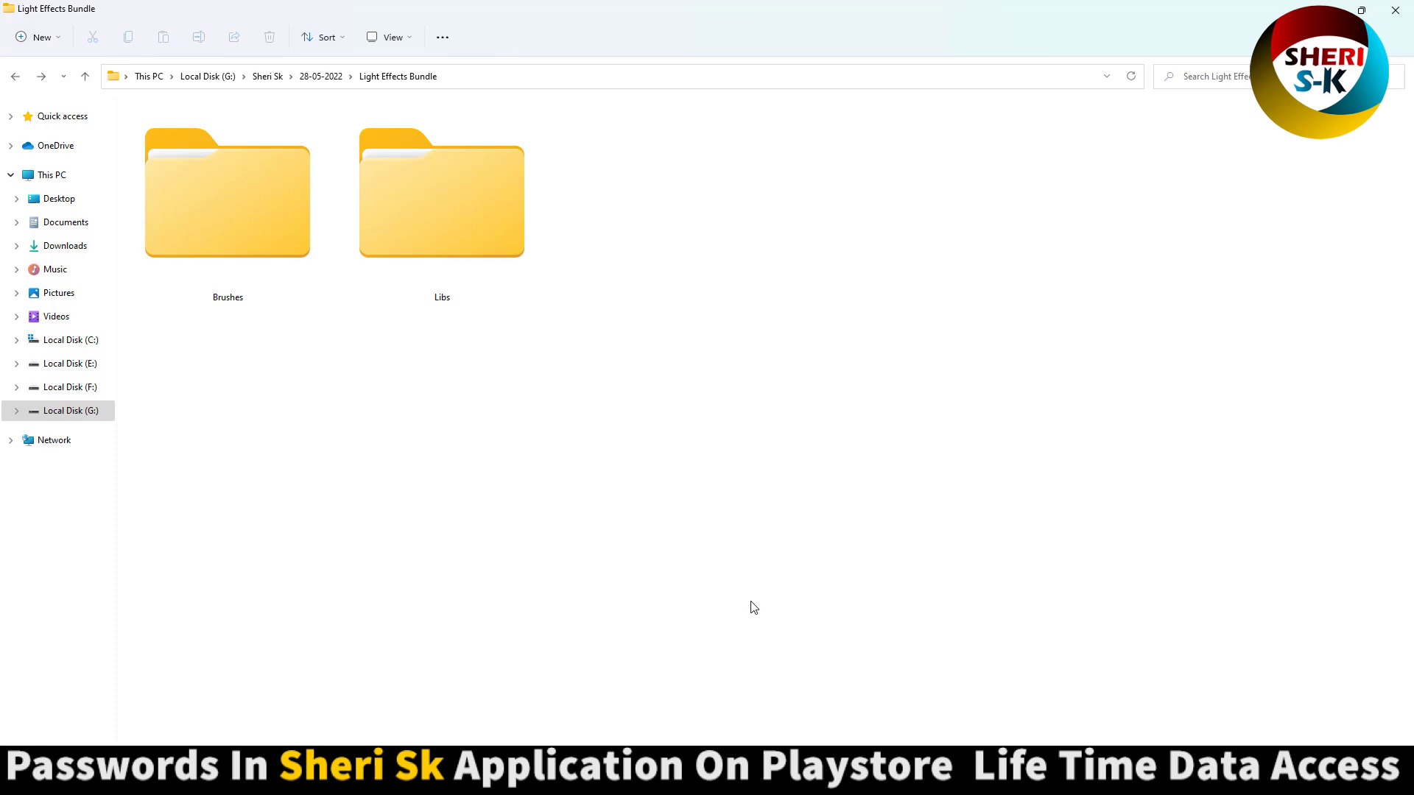